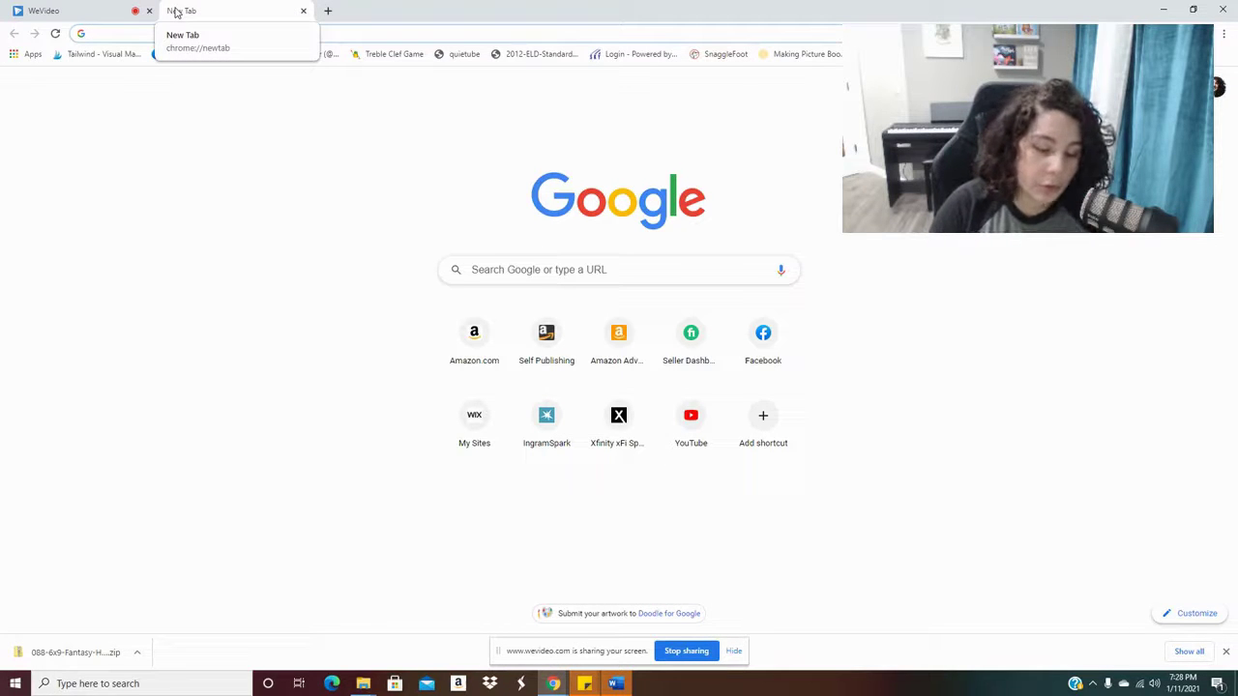
# Load covervault.com in a new browser tab.
pyautogui.click(176, 12)
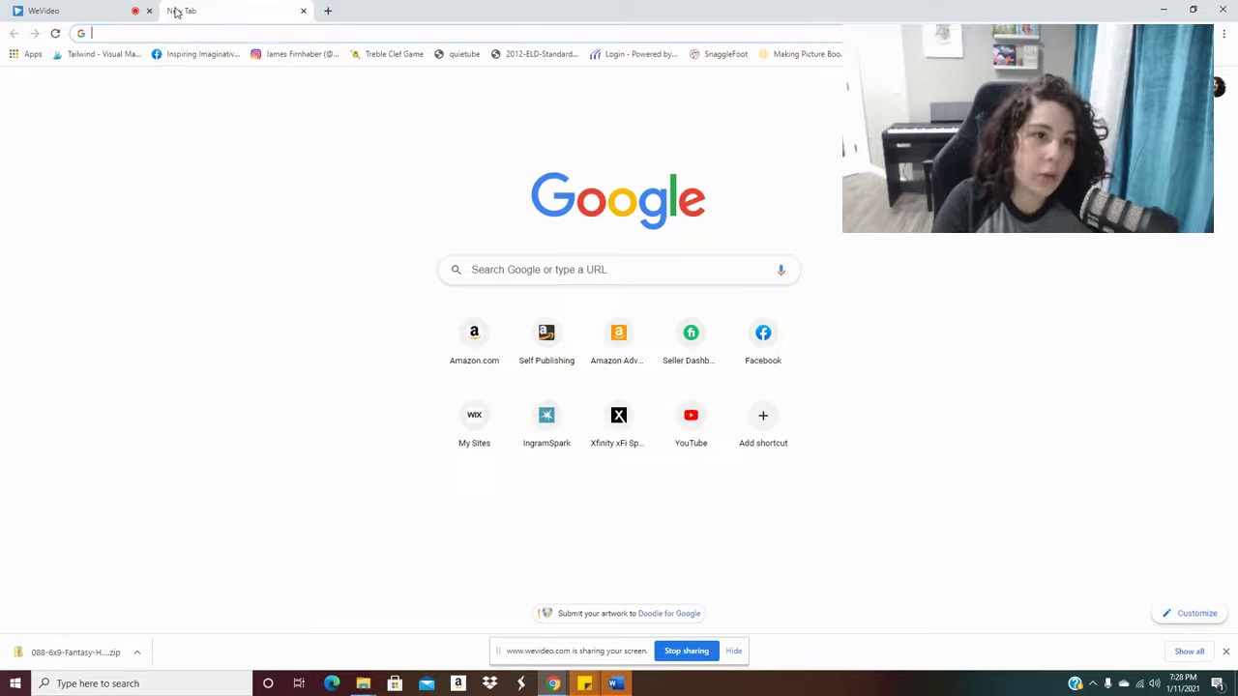
pyautogui.write('covervault.com')
pyautogui.press('Return')
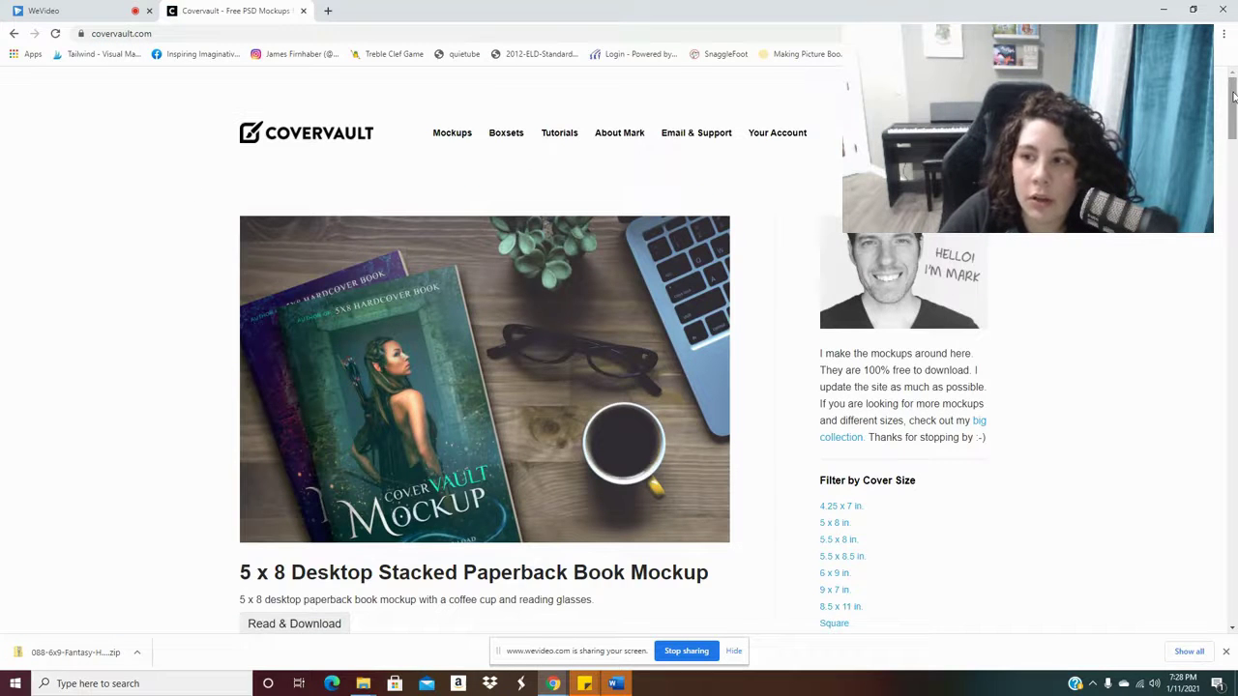
# Browse the gallery and open 'The Magic Basement' hardback book mockup page.
pyautogui.scroll(-15, 1179, 259)
pyautogui.scroll(-5, 1171, 296)
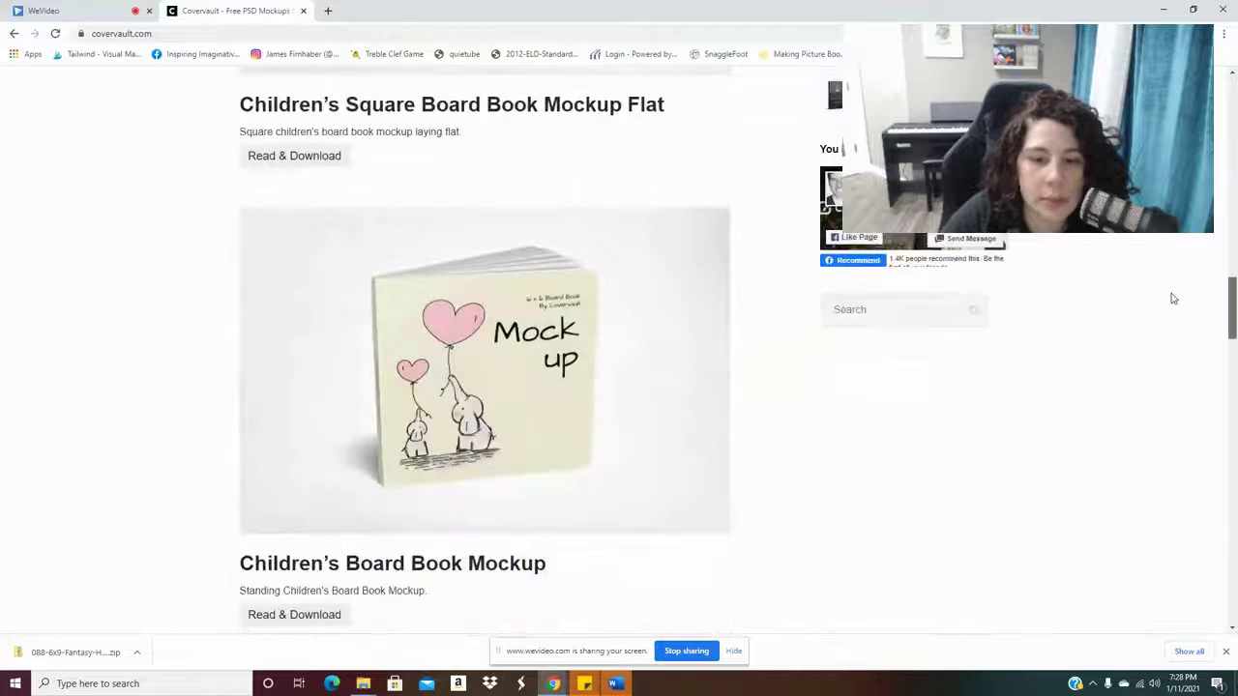
pyautogui.scroll(11, 1169, 307)
pyautogui.scroll(6, 1217, 182)
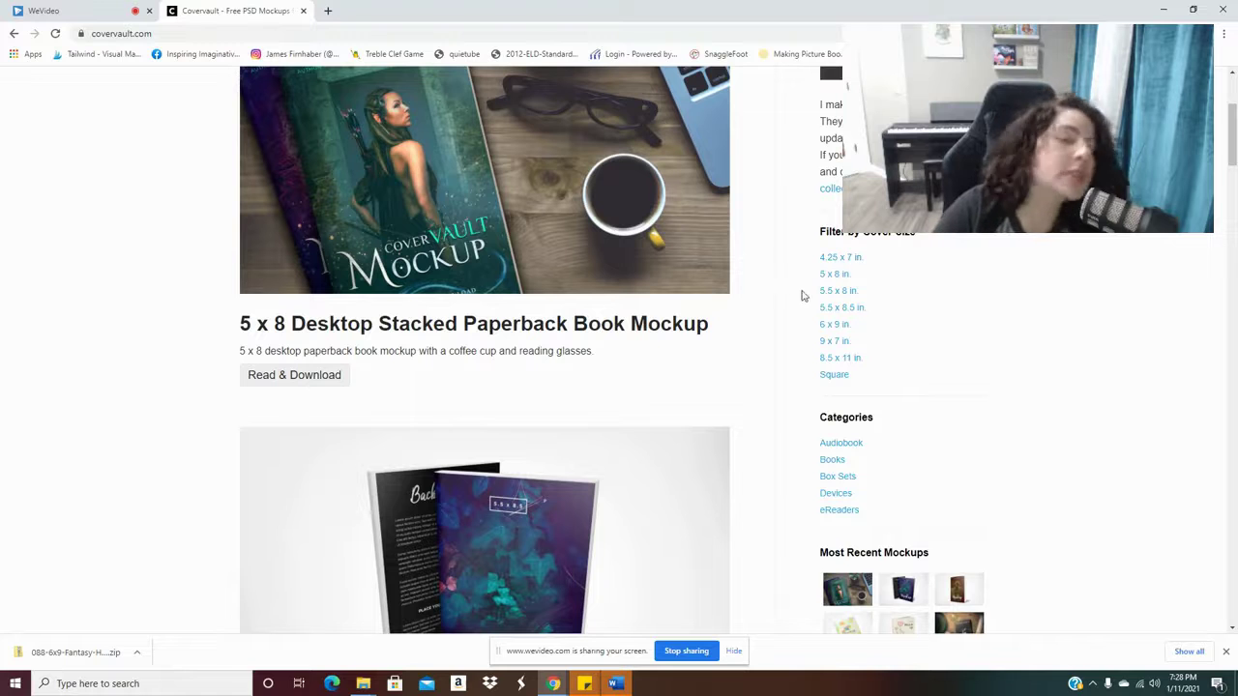
pyautogui.scroll(-15, 873, 278)
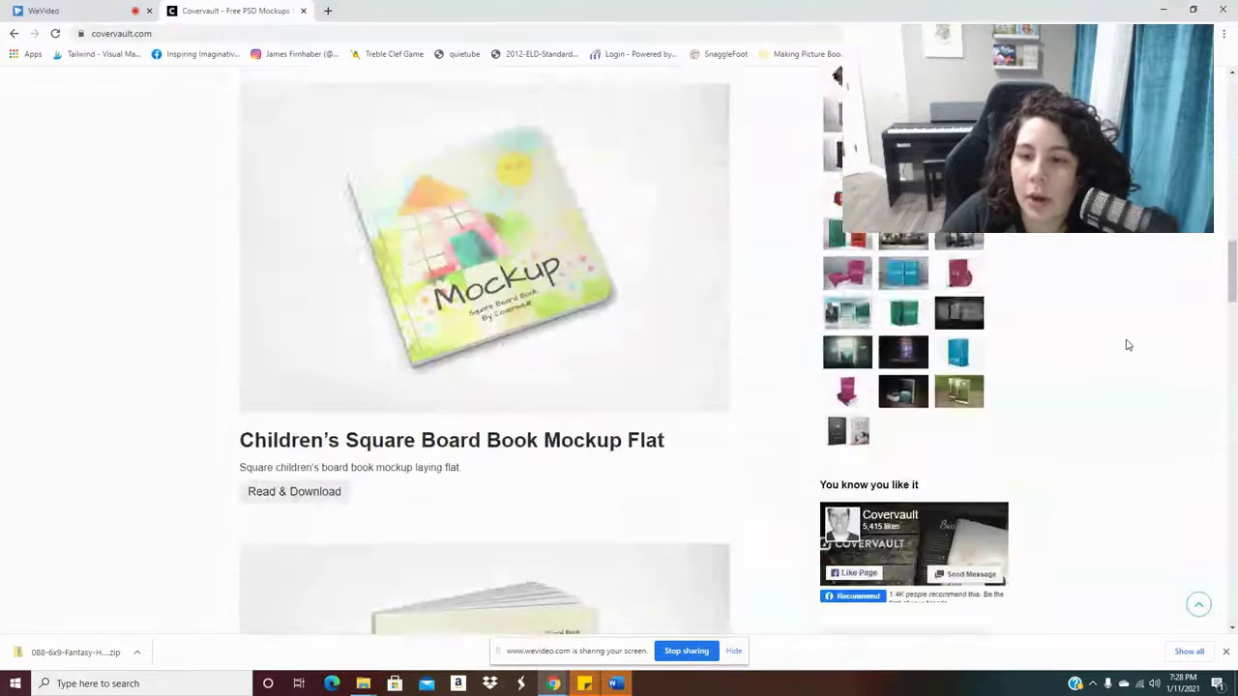
pyautogui.click(905, 268)
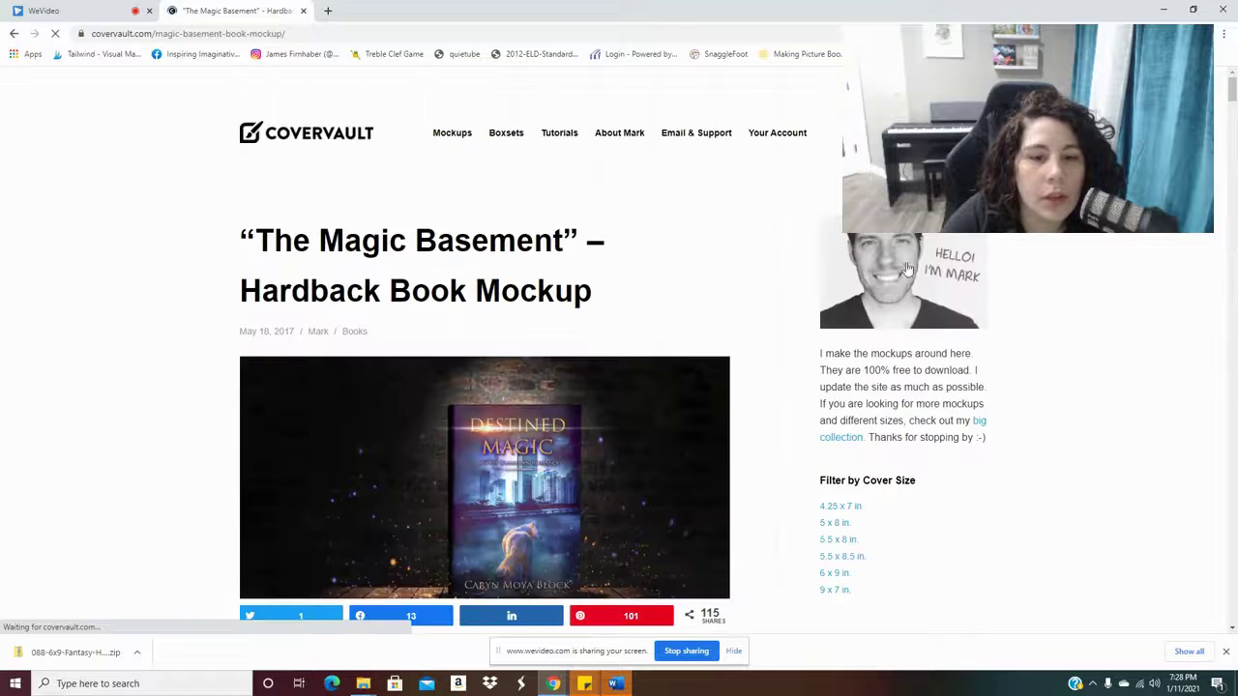
# Download the Magic Basement mockup's Photoshop PSD as a zip file.
pyautogui.scroll(-3, 217, 288)
pyautogui.scroll(-7, 217, 288)
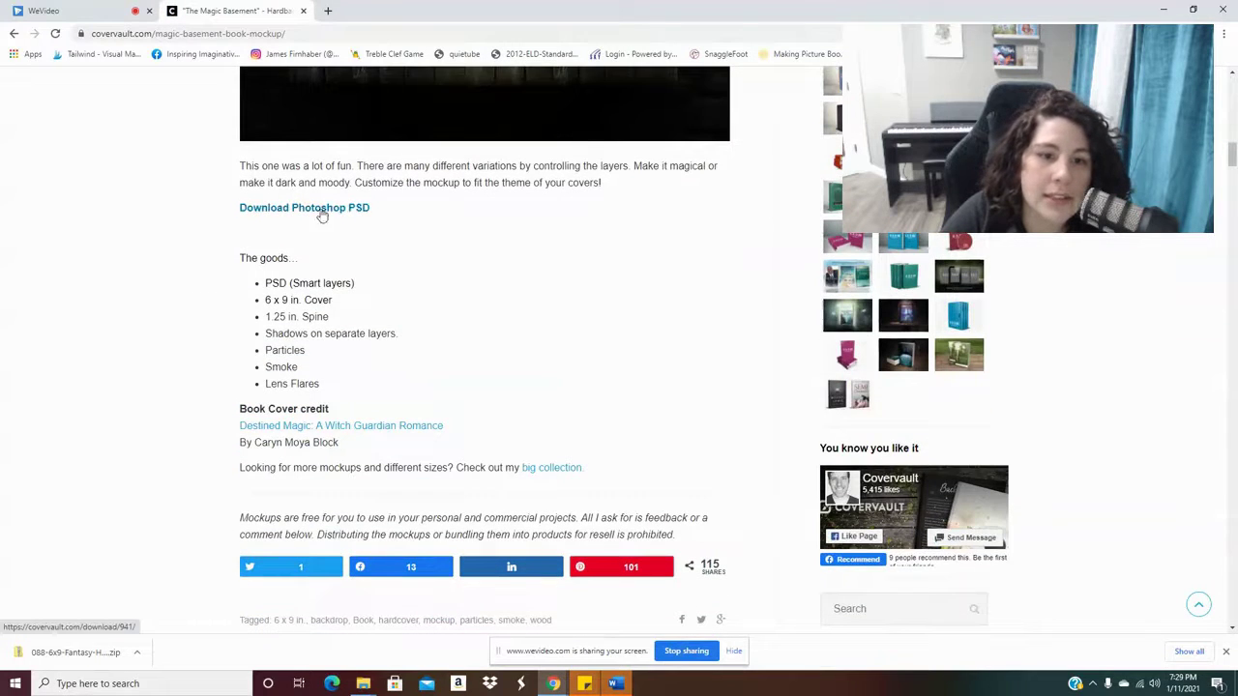
pyautogui.click(342, 214)
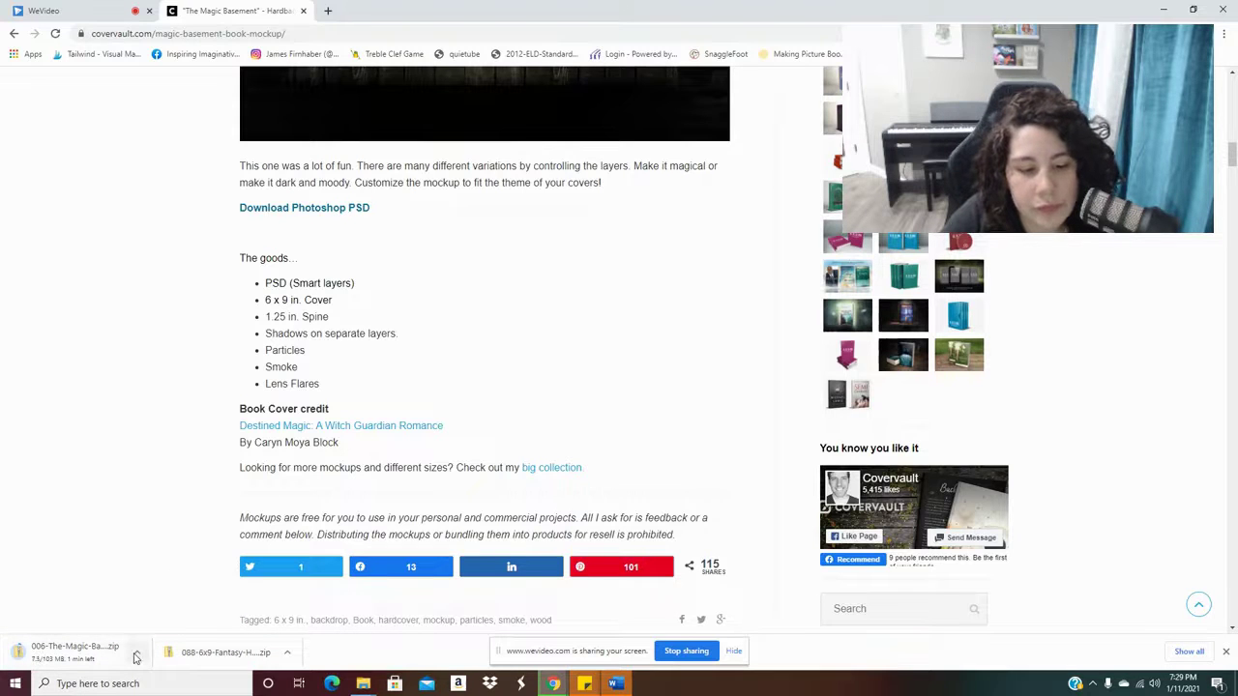
# Extract the 088-6x9-Fantasy-Hardcover-Book-Mockup-COVERVAULT zip in Downloads, replacing existing files.
pyautogui.click(1228, 655)
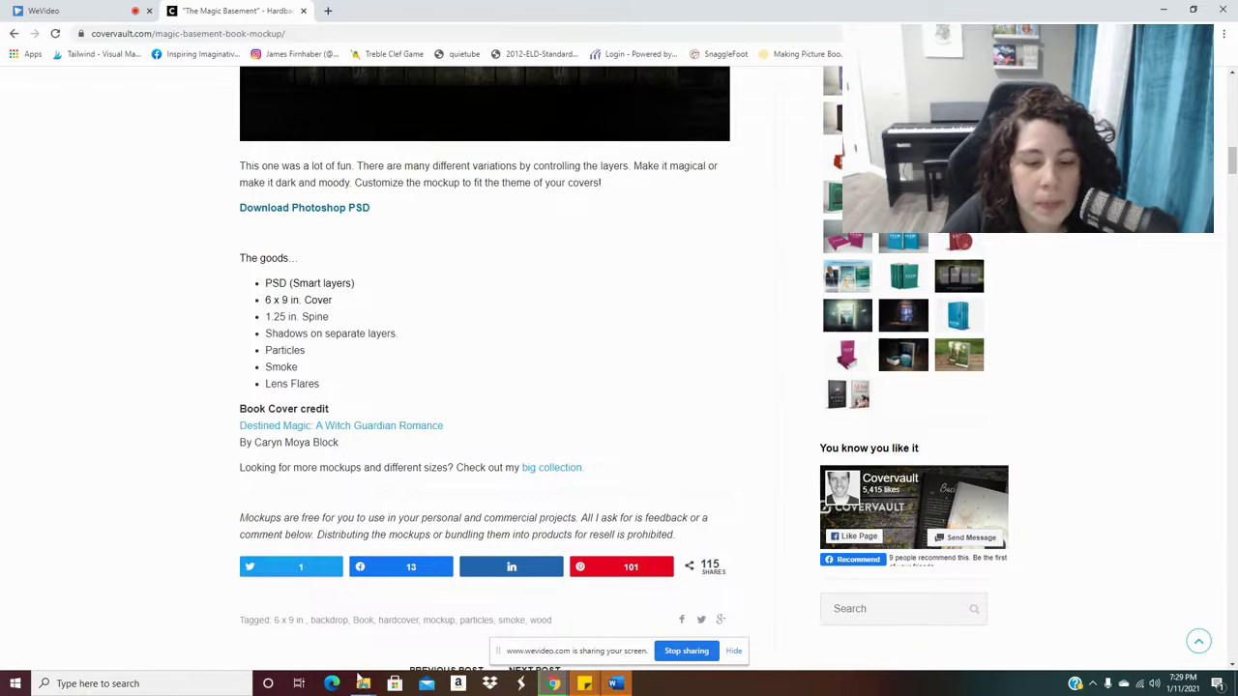
pyautogui.moveTo(357, 690)
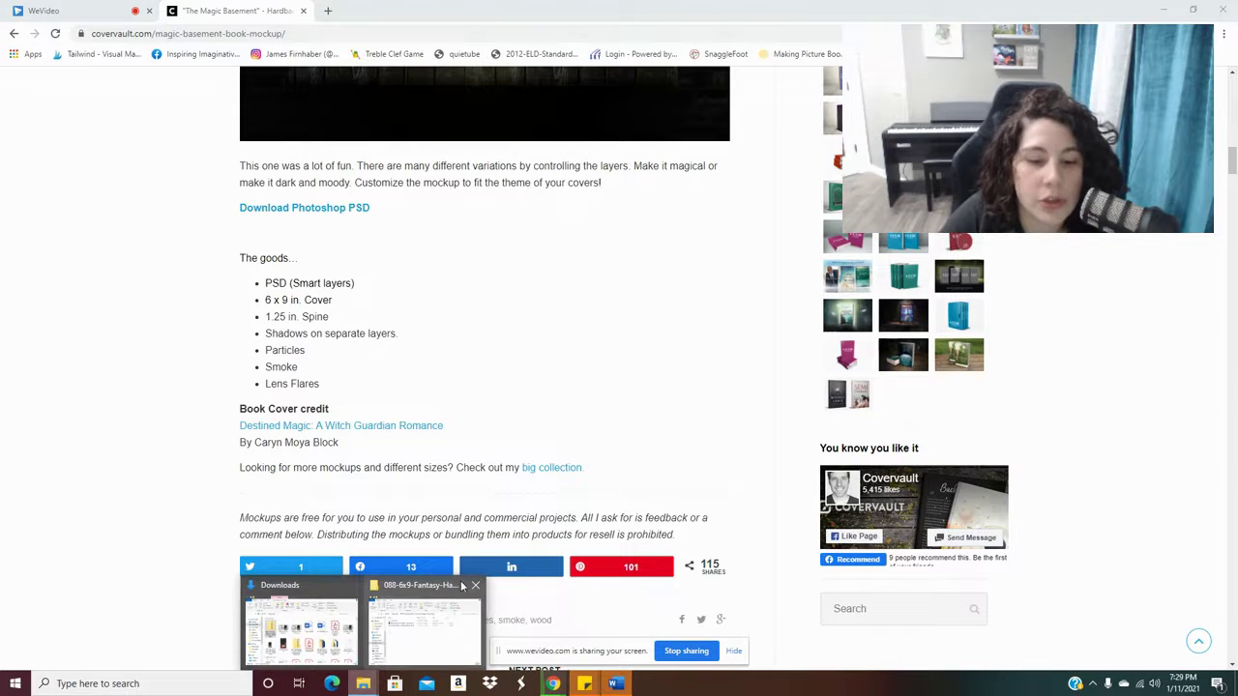
pyautogui.click(383, 607)
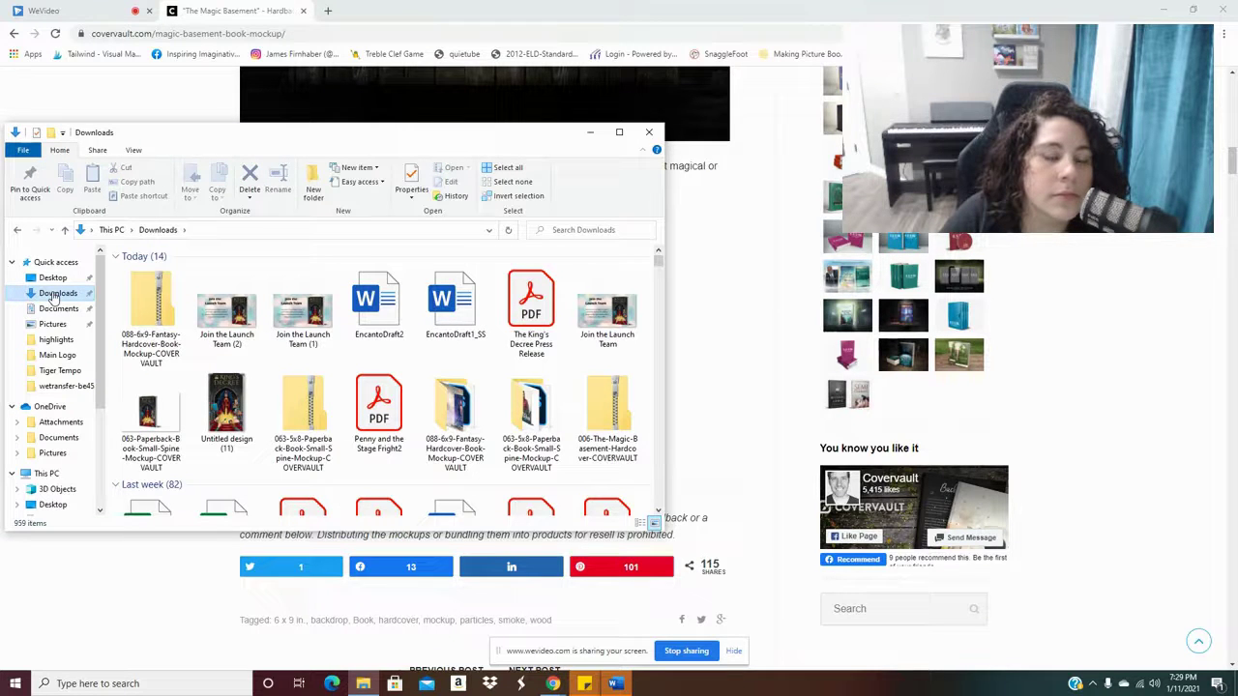
pyautogui.rightClick(147, 310)
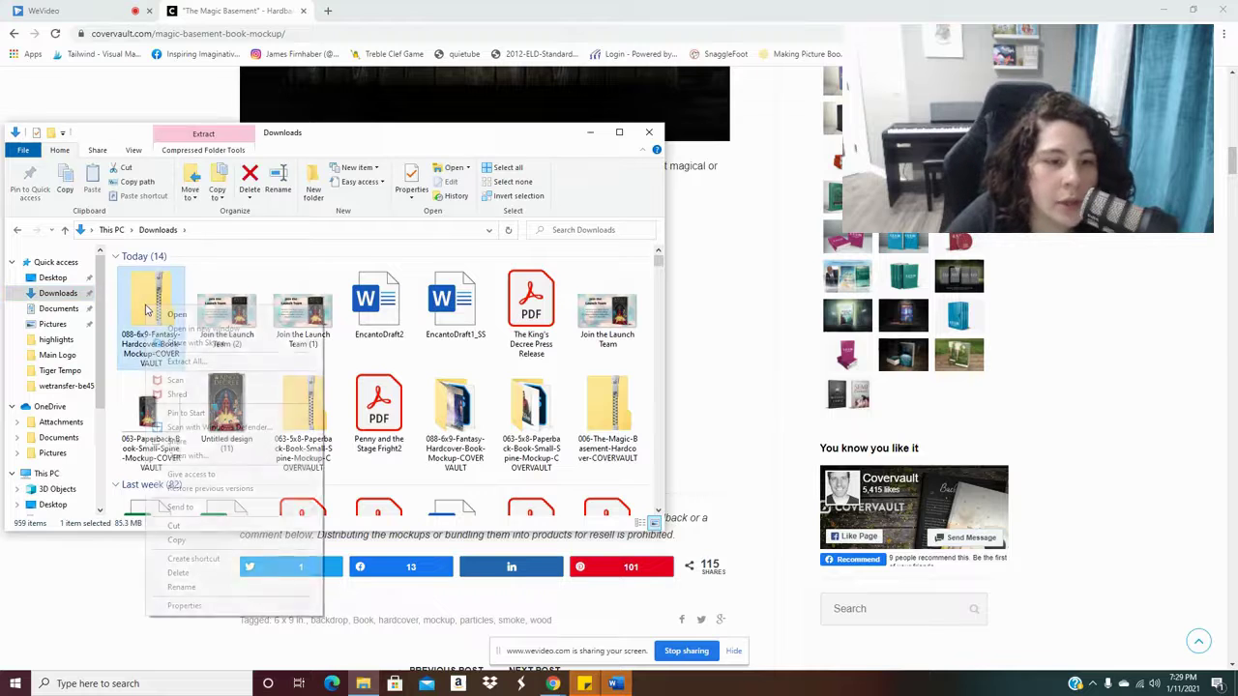
pyautogui.click(186, 360)
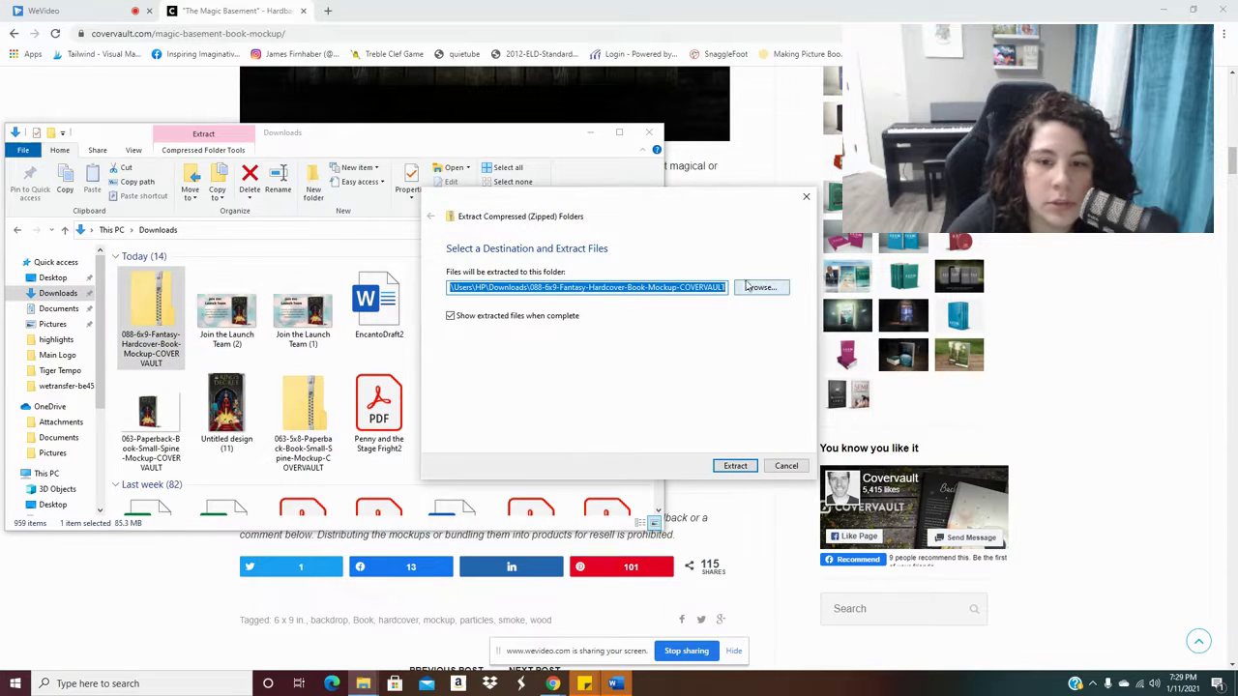
pyautogui.click(735, 465)
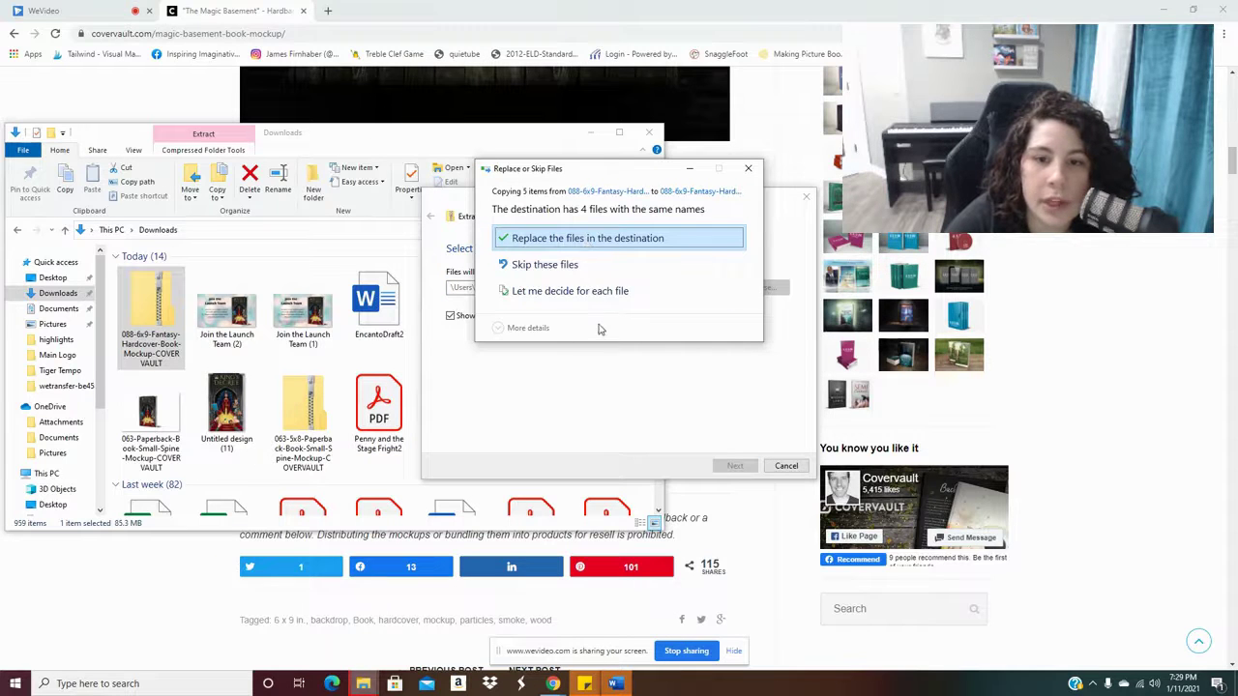
pyautogui.click(605, 238)
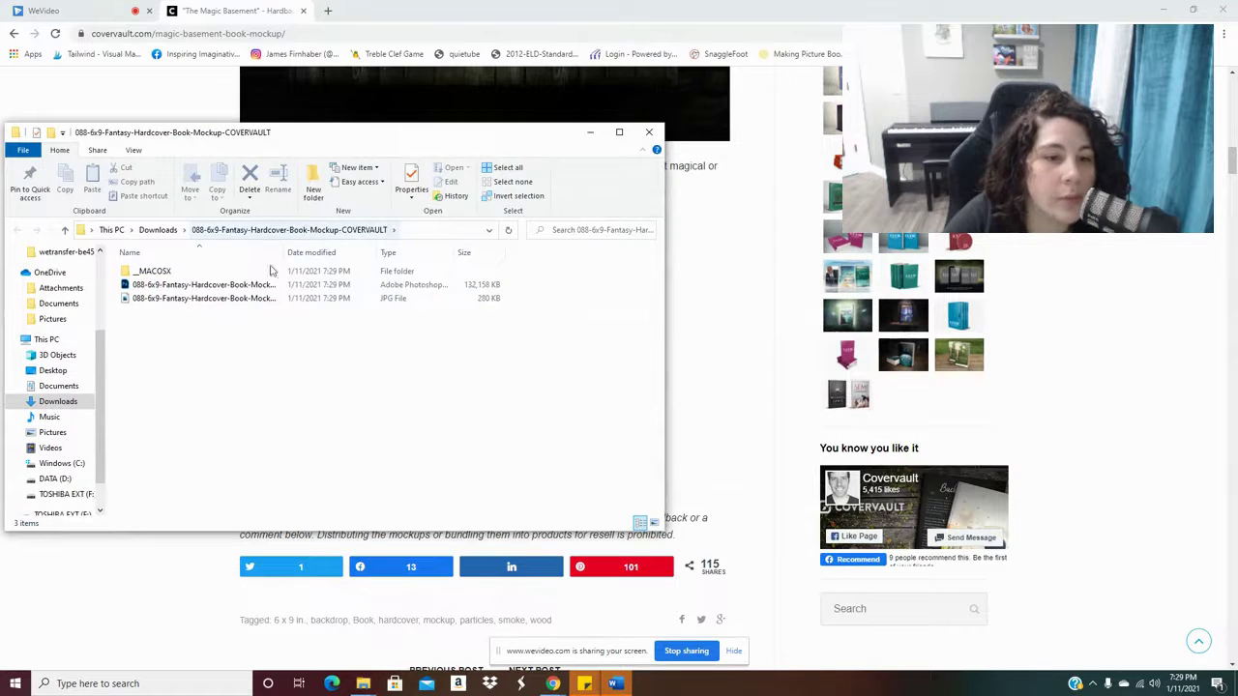
# Load photopea.com in a new browser tab.
pyautogui.click(224, 4)
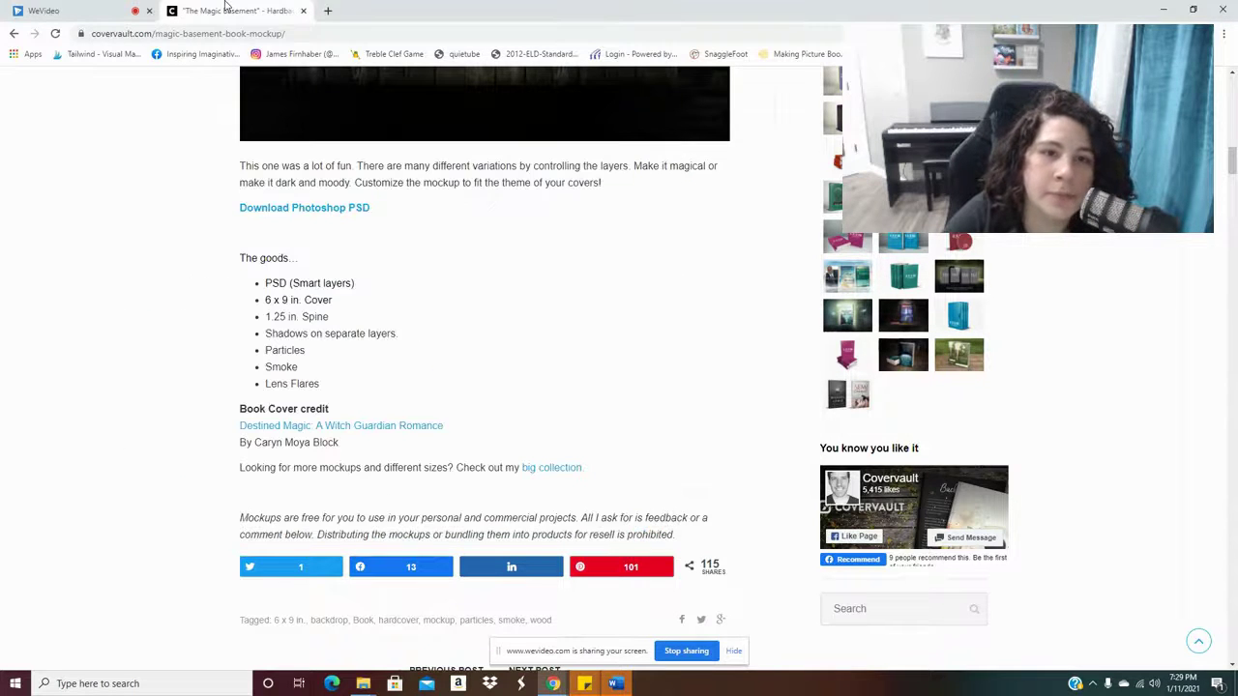
pyautogui.click(328, 10)
pyautogui.write('pho')
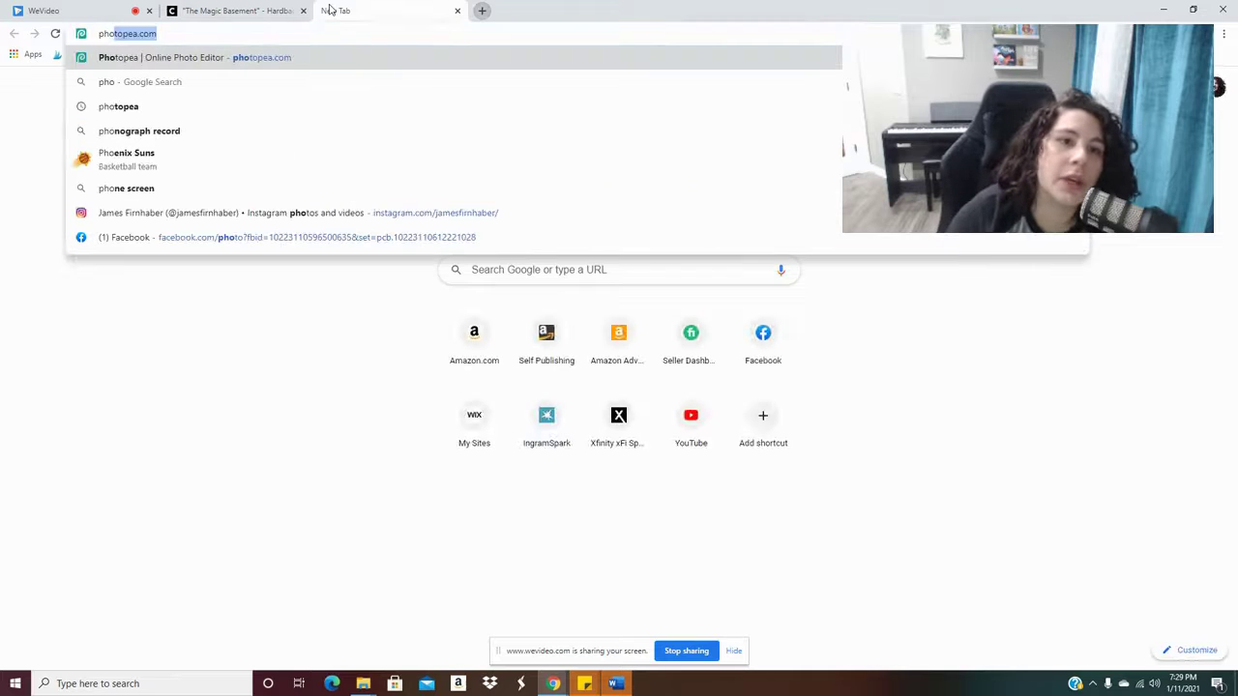
pyautogui.press('Right')
pyautogui.press('Return')
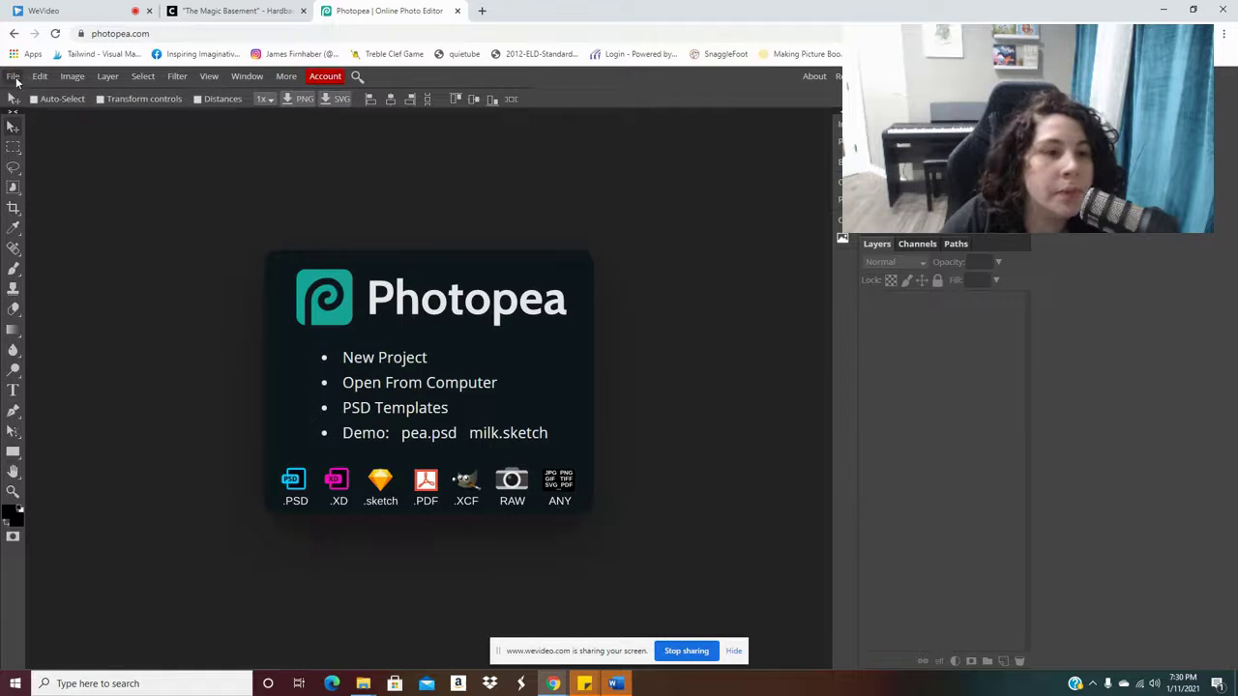
# Open the 006-Hardback-Dust-Jacket-Bookshelf PSD from the Magic Basement zip folder.
pyautogui.click(14, 76)
pyautogui.click(43, 126)
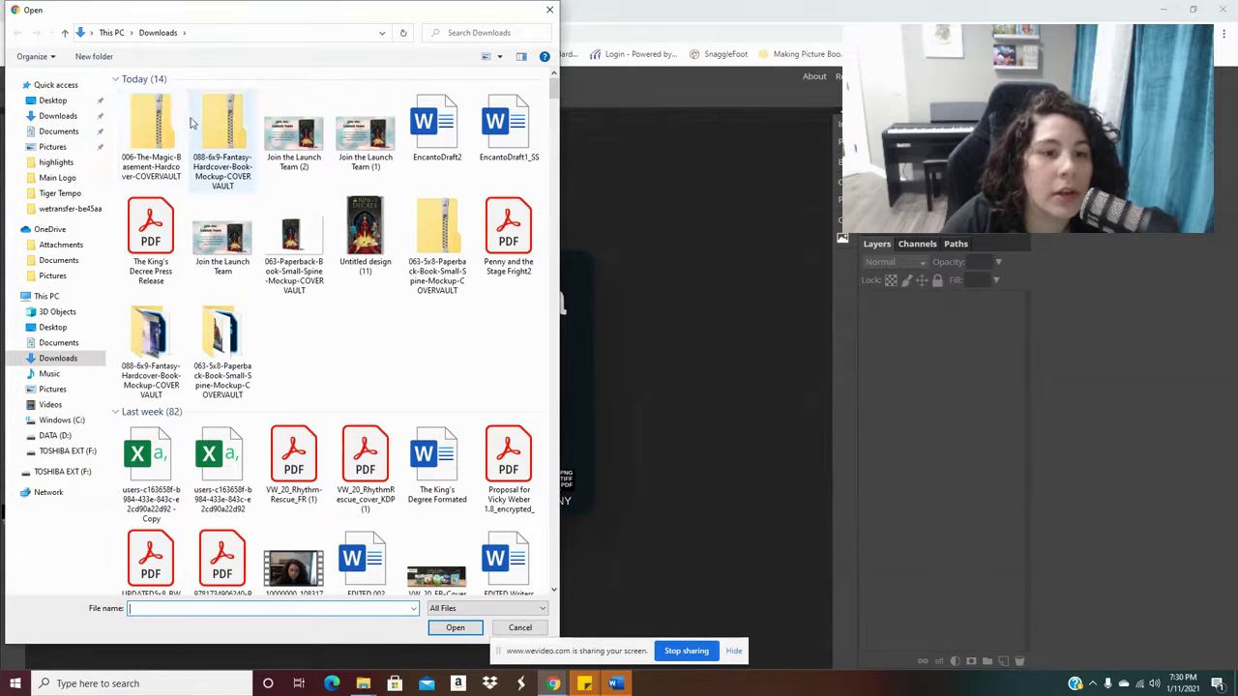
pyautogui.click(156, 141)
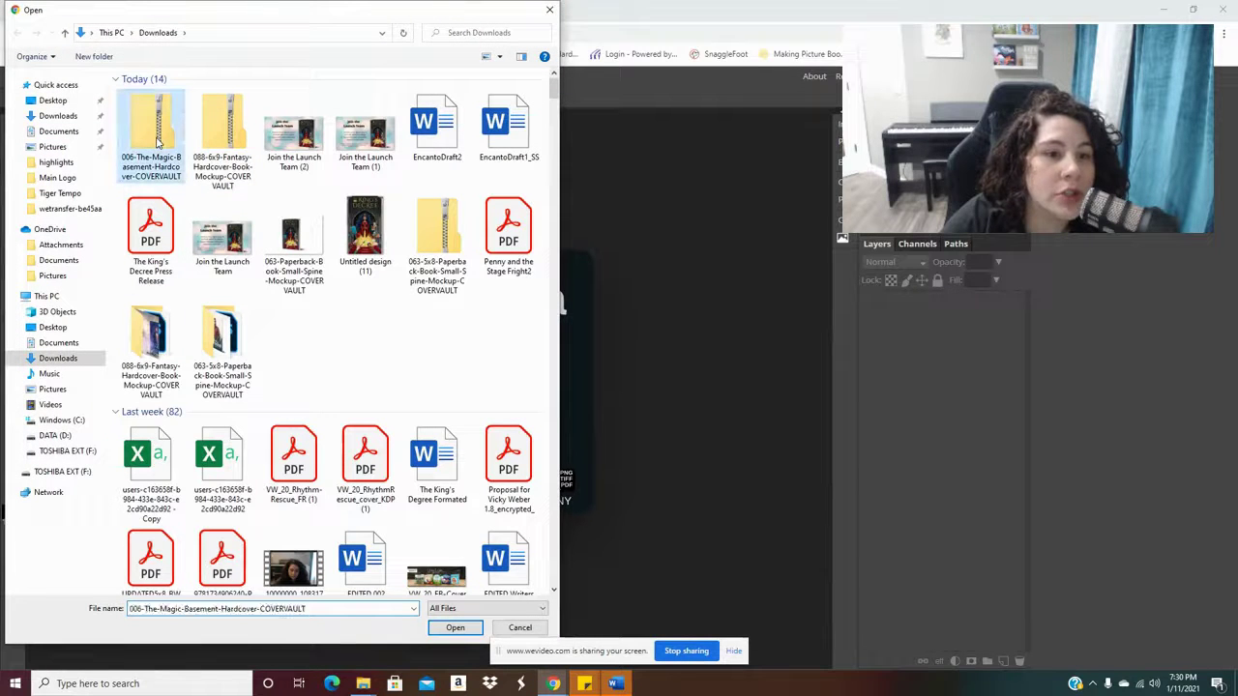
pyautogui.rightClick(151, 133)
pyautogui.click(193, 171)
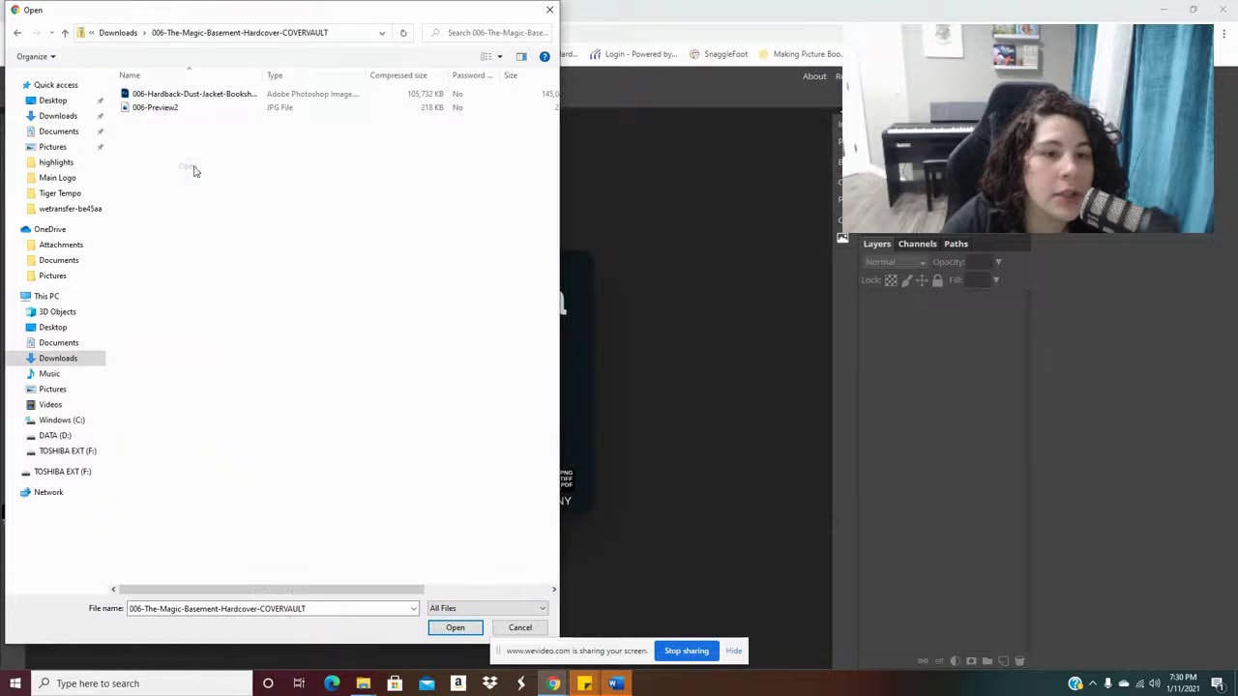
pyautogui.click(188, 97)
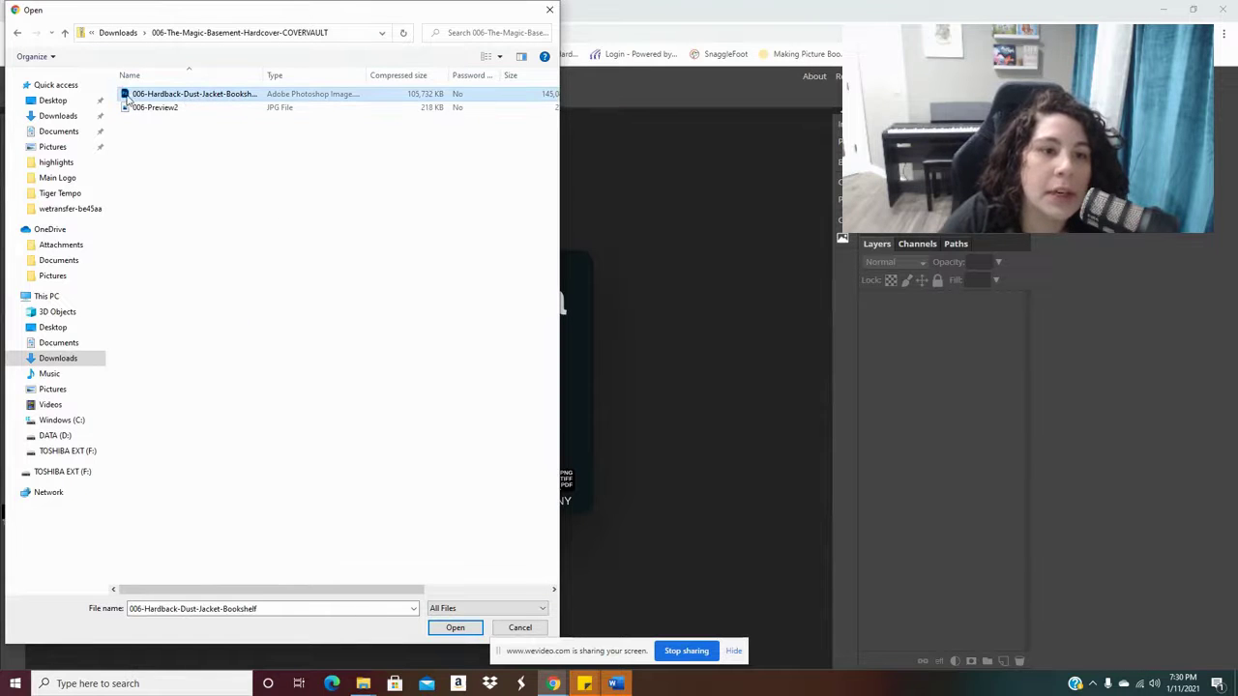
pyautogui.press('Return')
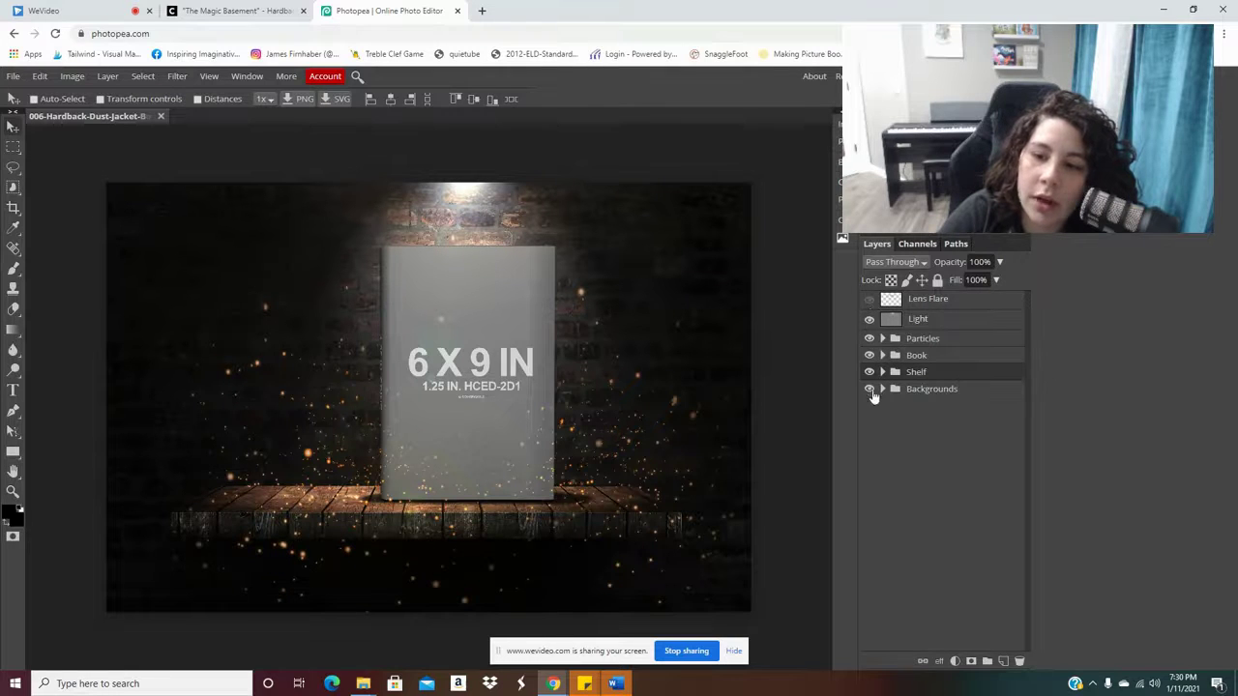
# Check the Book, Backgrounds and Book Shading layers' effect and expand the Book group.
pyautogui.click(869, 356)
pyautogui.click(871, 356)
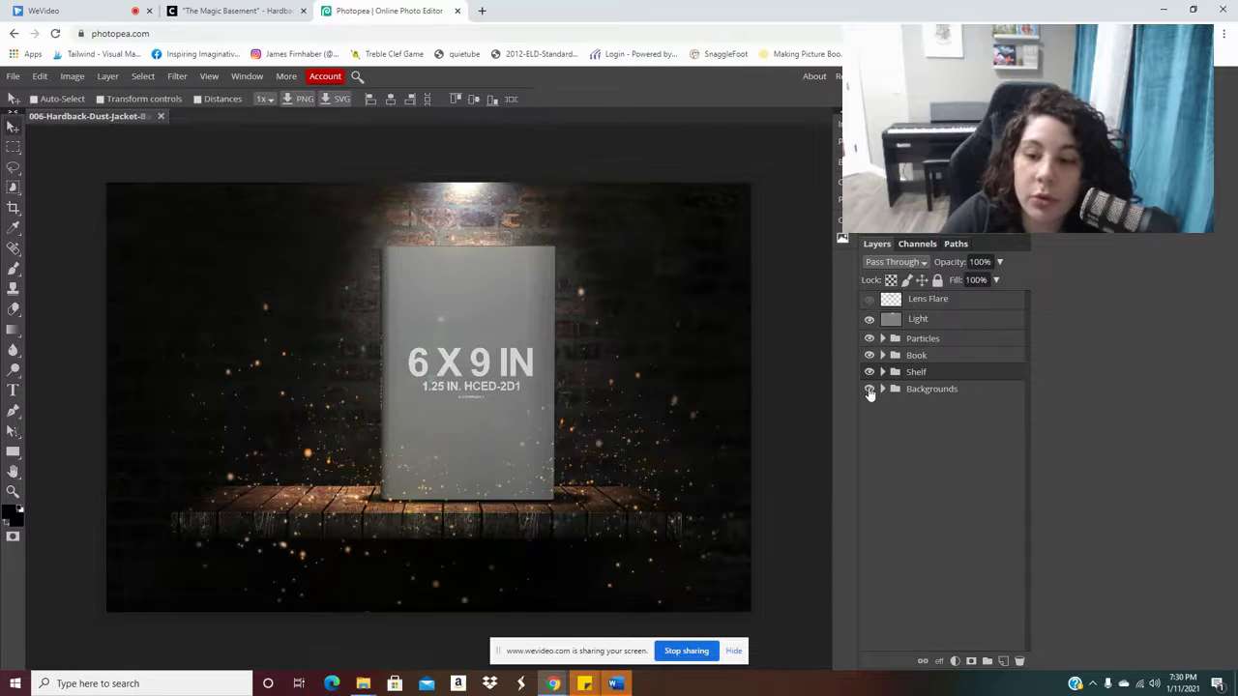
pyautogui.click(870, 389)
pyautogui.click(869, 388)
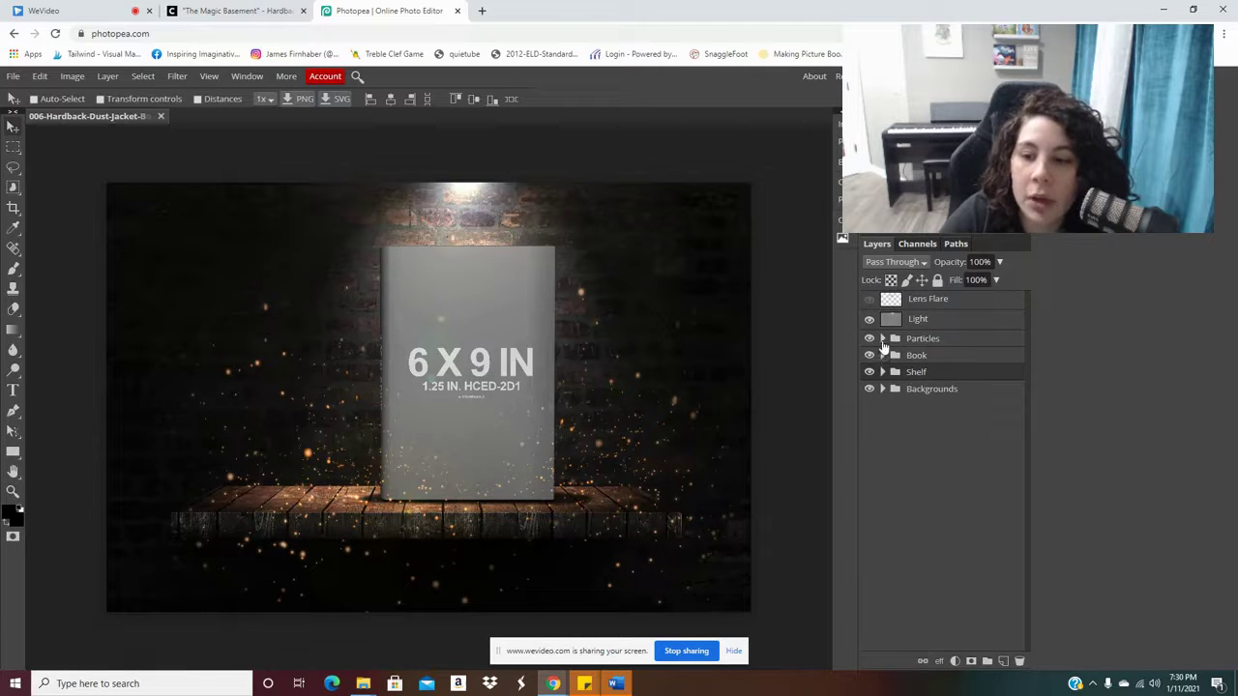
pyautogui.click(883, 355)
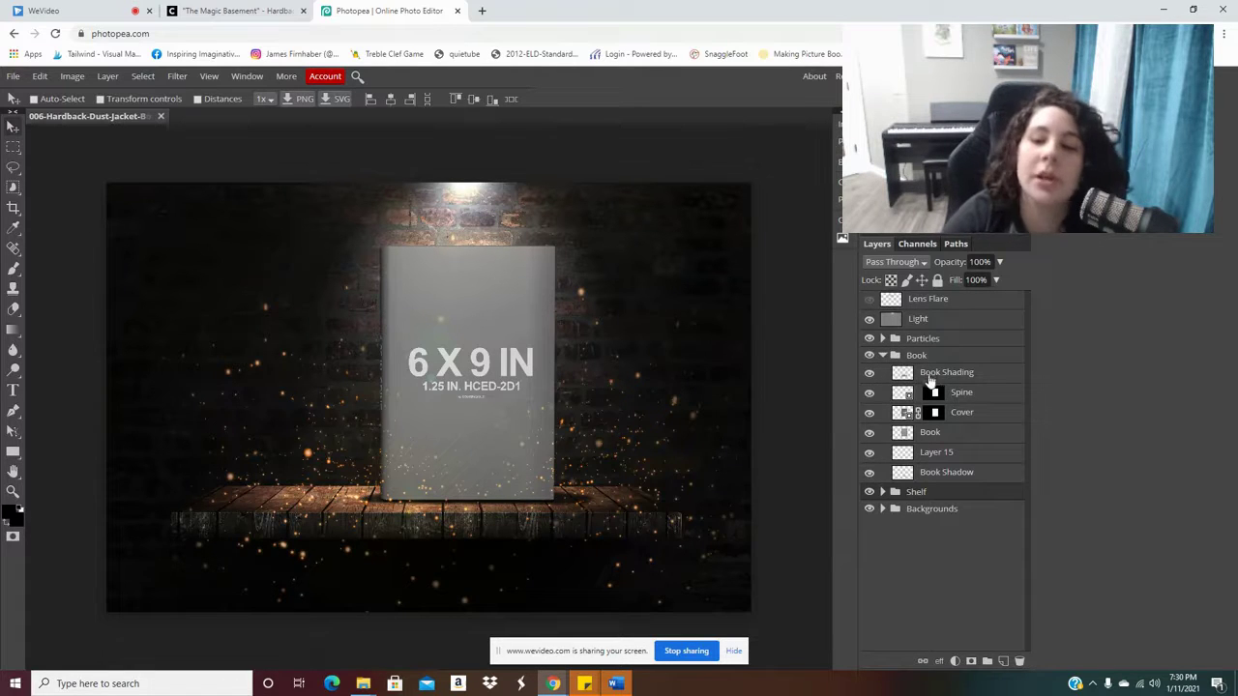
pyautogui.click(870, 374)
pyautogui.click(869, 374)
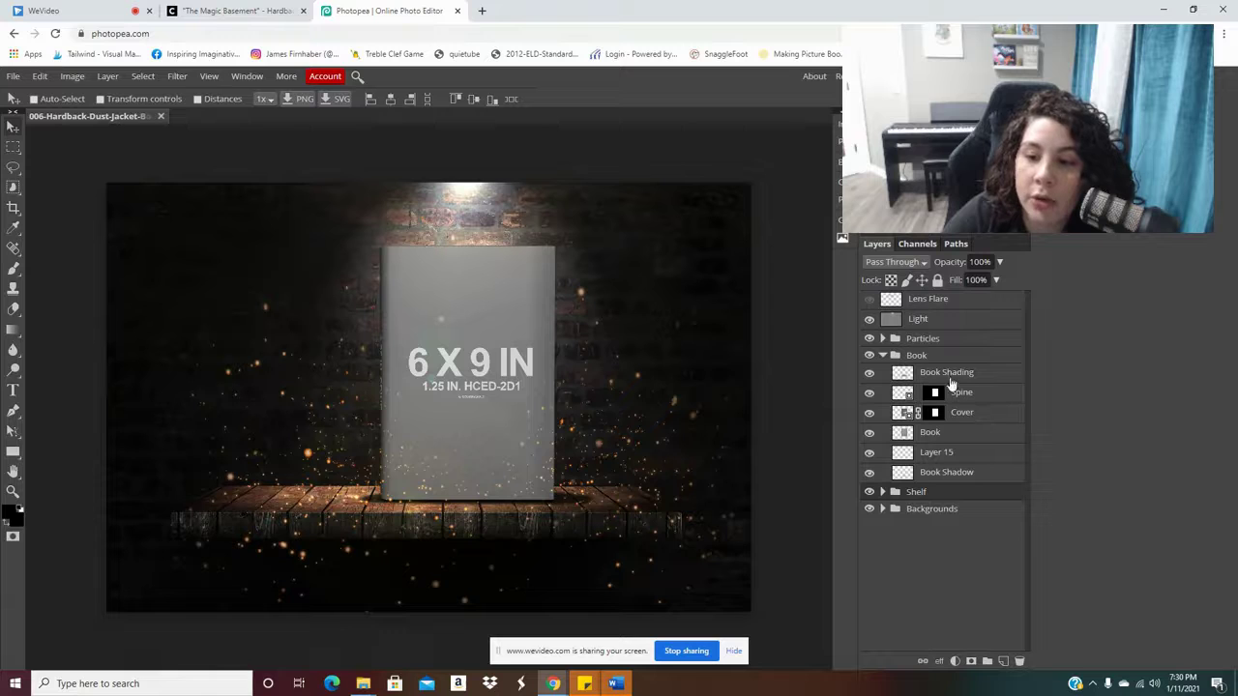
# Open the Cover smart object as Layer 1421.psd and hide its placeholder Layer 17.
pyautogui.click(869, 433)
pyautogui.click(869, 433)
pyautogui.click(901, 413)
pyautogui.doubleClick(901, 414)
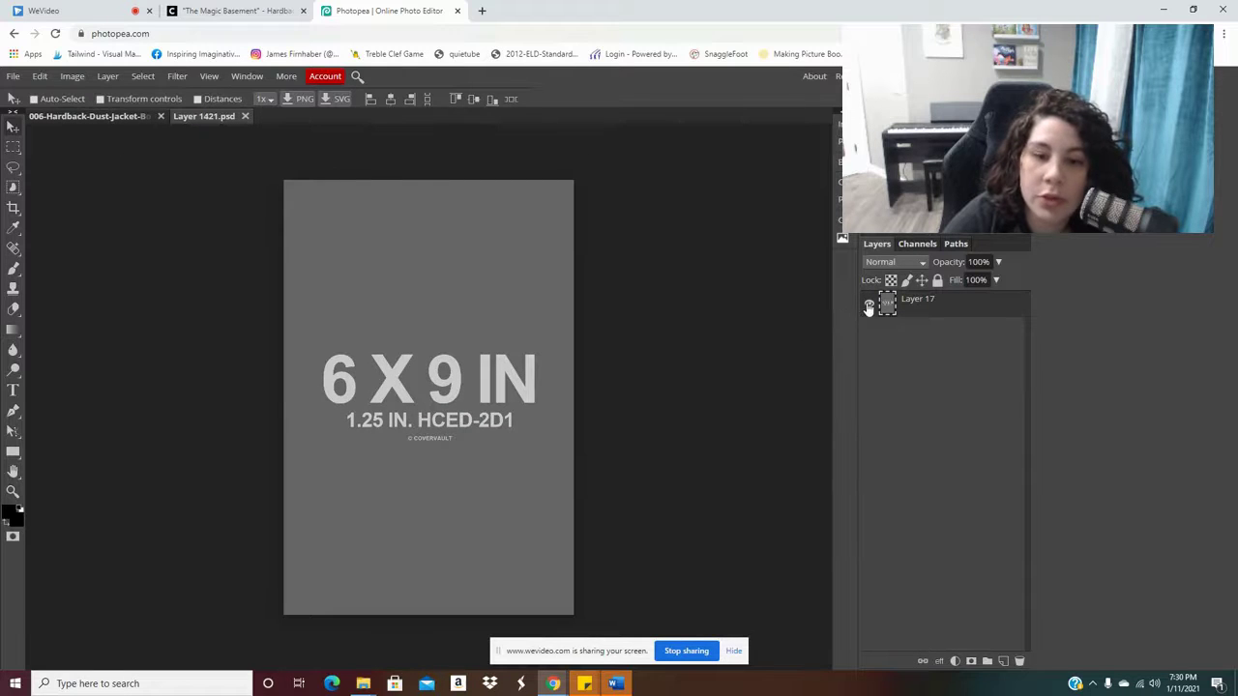
pyautogui.click(868, 305)
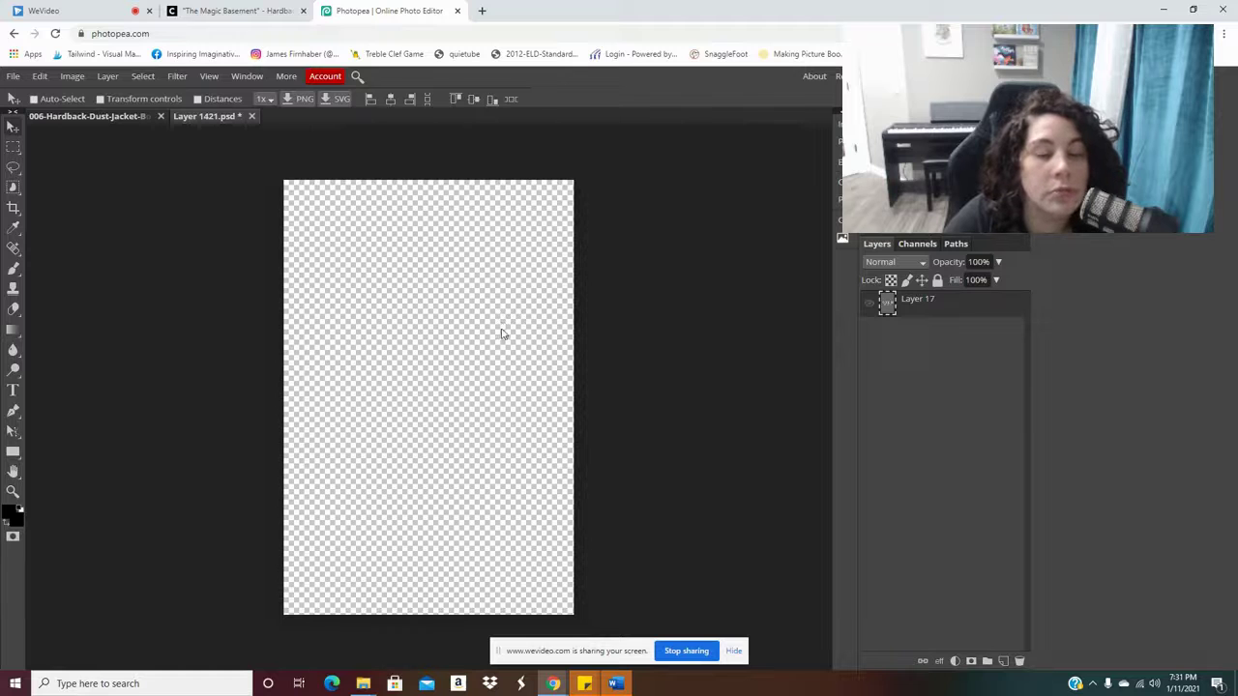
# Open Untitled design (11) from Downloads and compare it with the Layer 1421 document.
pyautogui.click(11, 76)
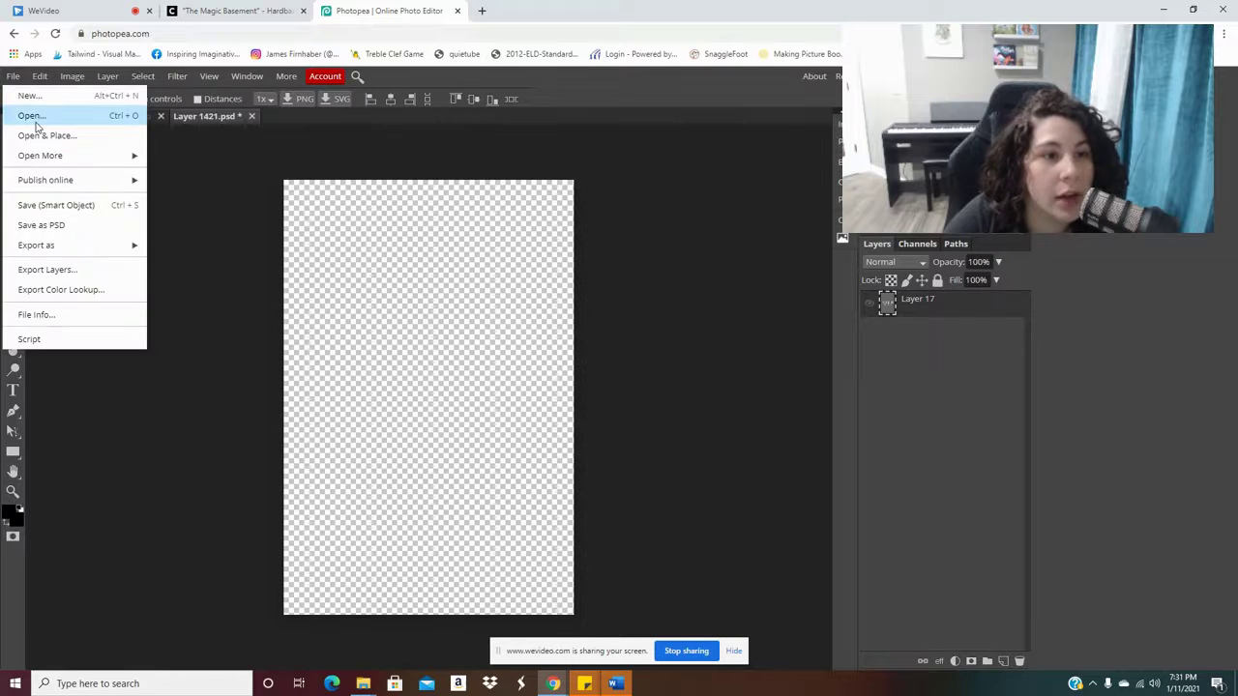
pyautogui.click(29, 113)
pyautogui.click(68, 357)
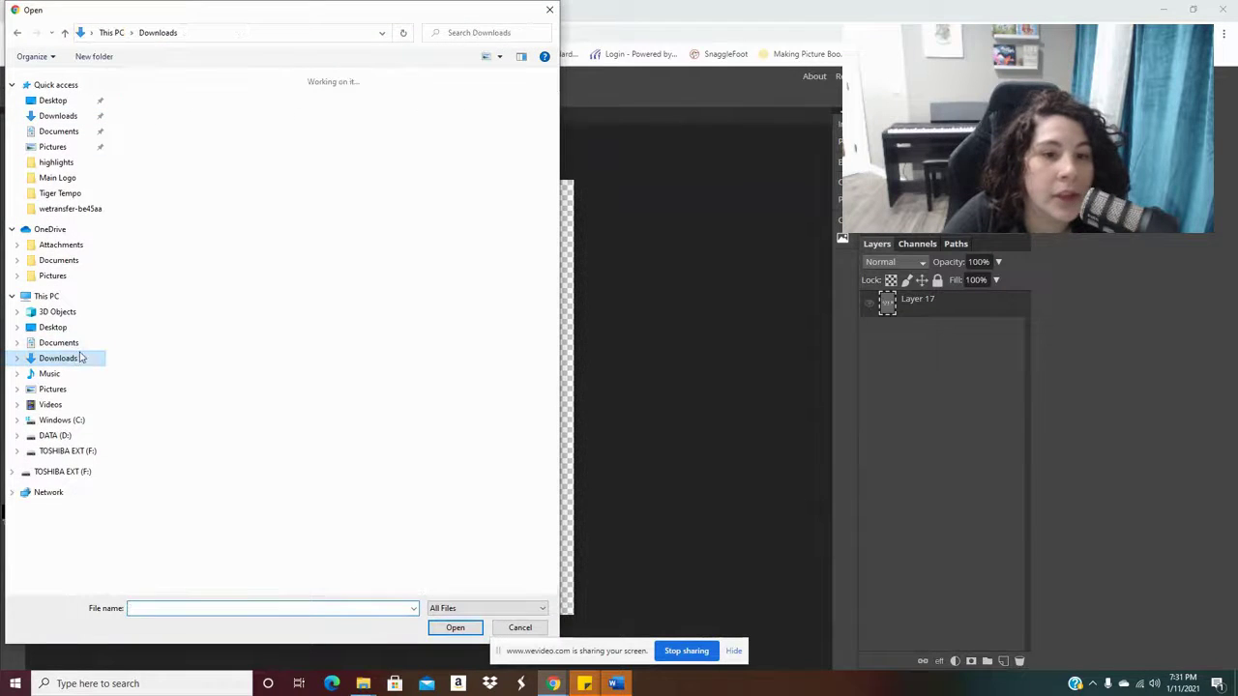
pyautogui.click(363, 230)
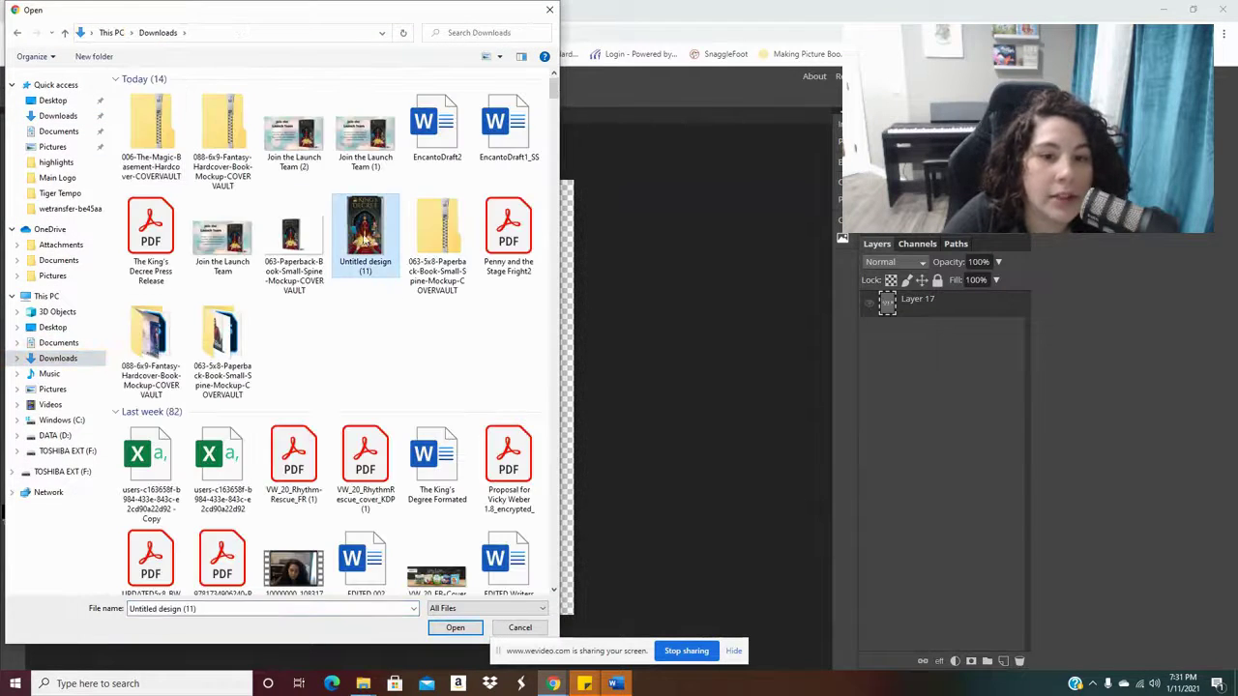
pyautogui.click(454, 627)
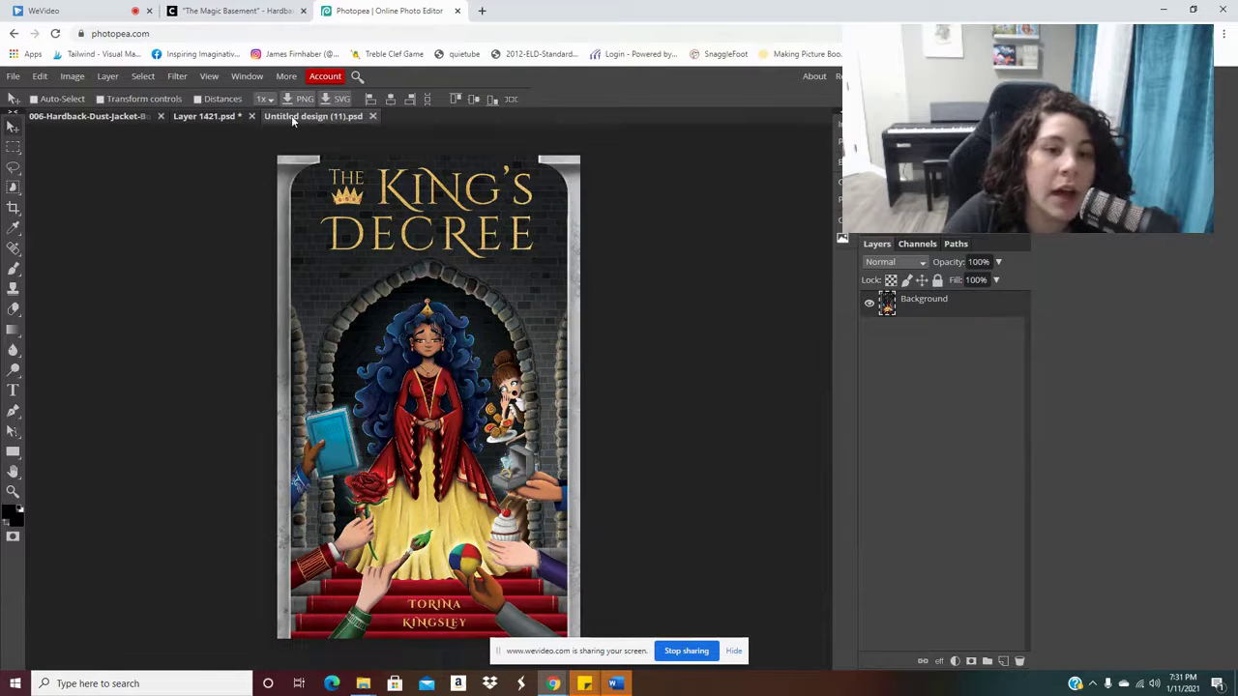
pyautogui.click(221, 114)
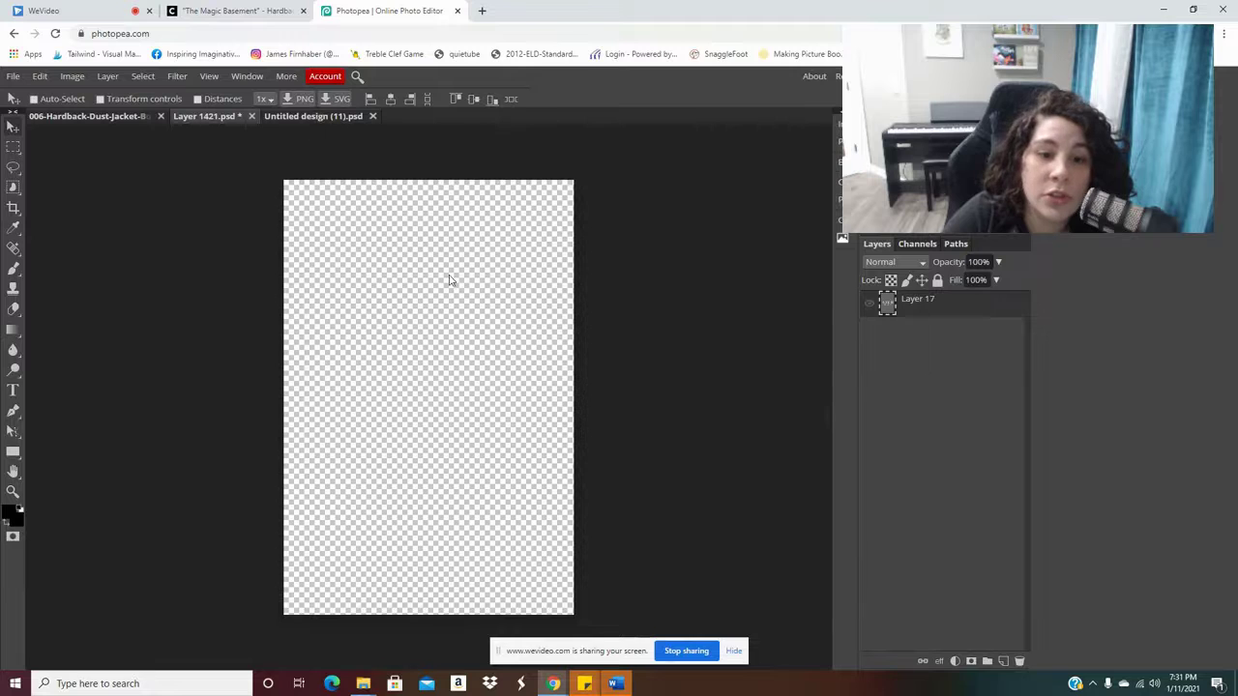
pyautogui.click(304, 118)
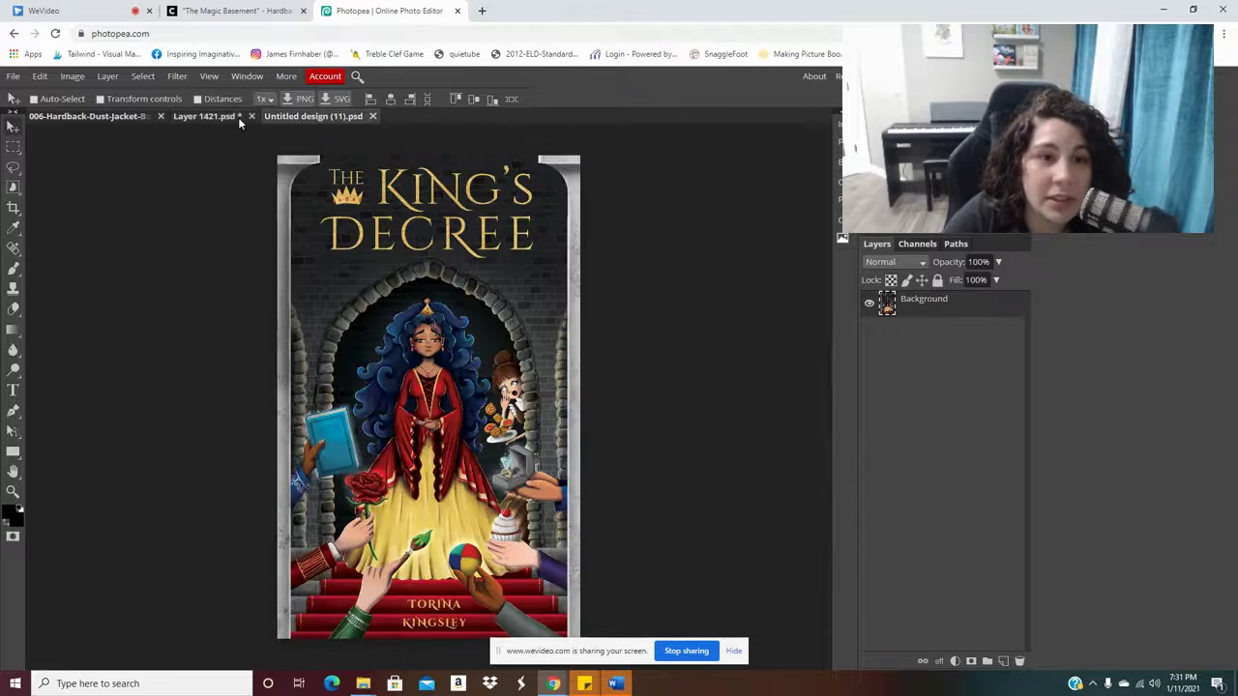
pyautogui.click(234, 117)
pyautogui.click(285, 116)
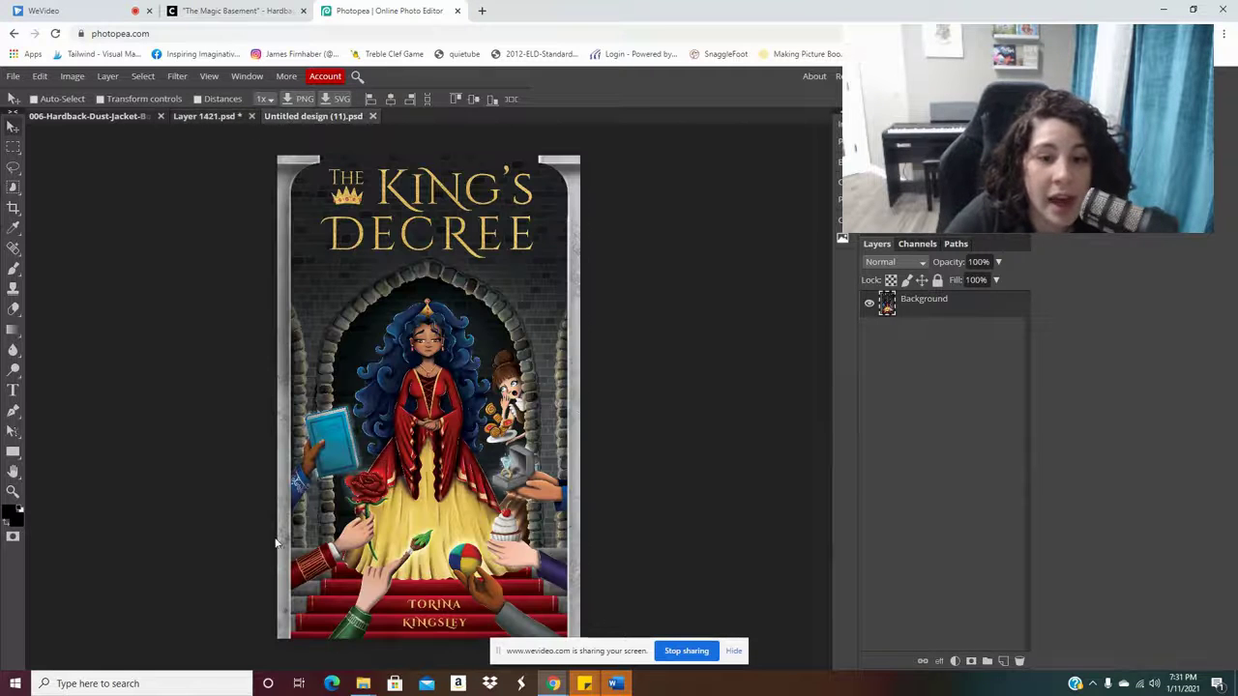
pyautogui.click(191, 118)
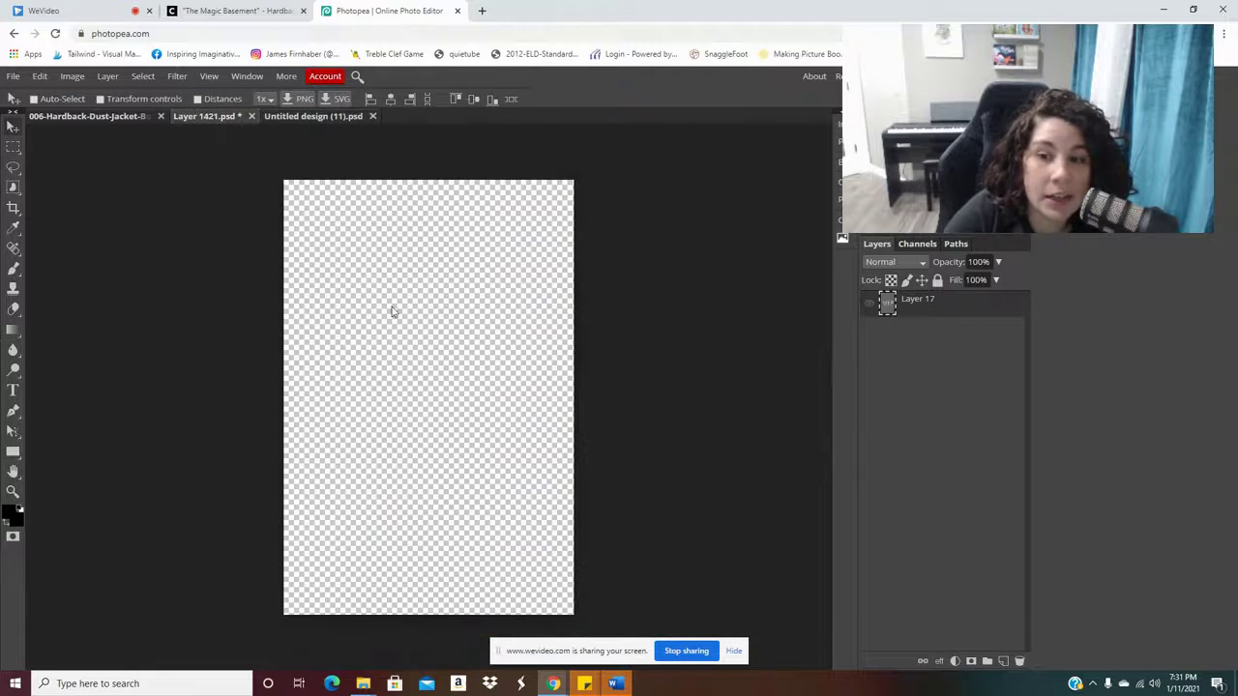
pyautogui.click(292, 118)
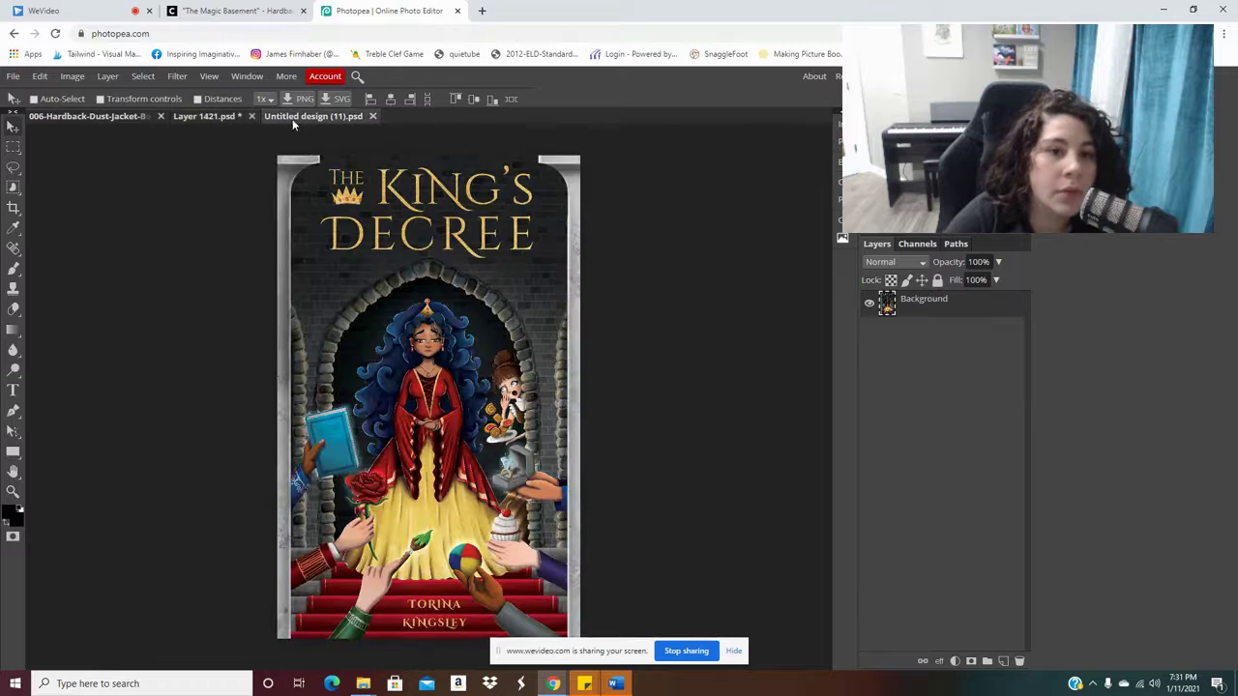
# Select and copy the entire King's Decree cover, returning to Layer 1421.psd.
pyautogui.click(143, 76)
pyautogui.click(147, 97)
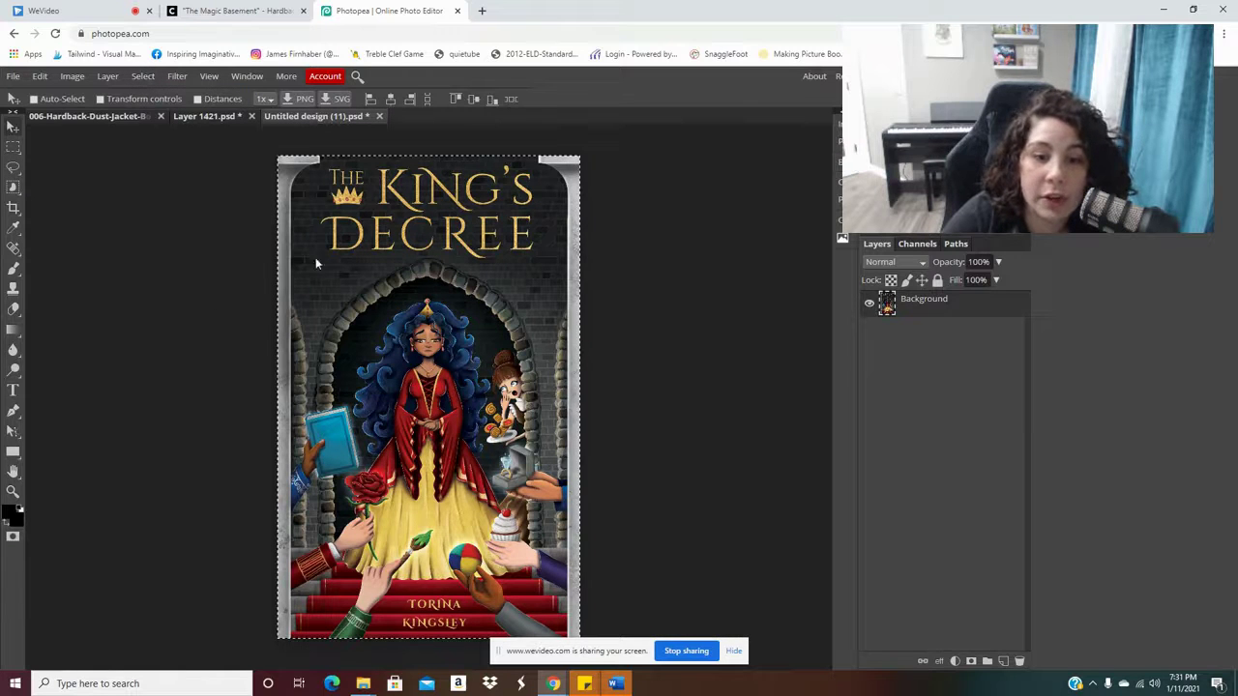
pyautogui.click(40, 76)
pyautogui.click(90, 205)
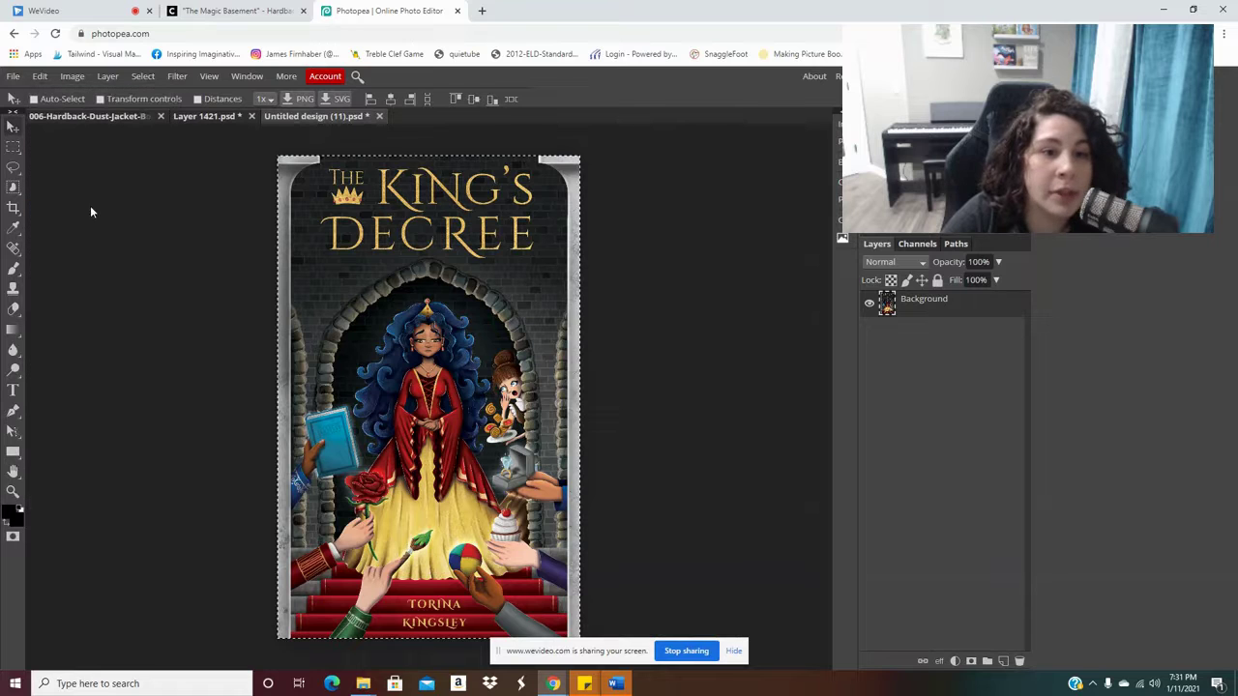
pyautogui.click(202, 115)
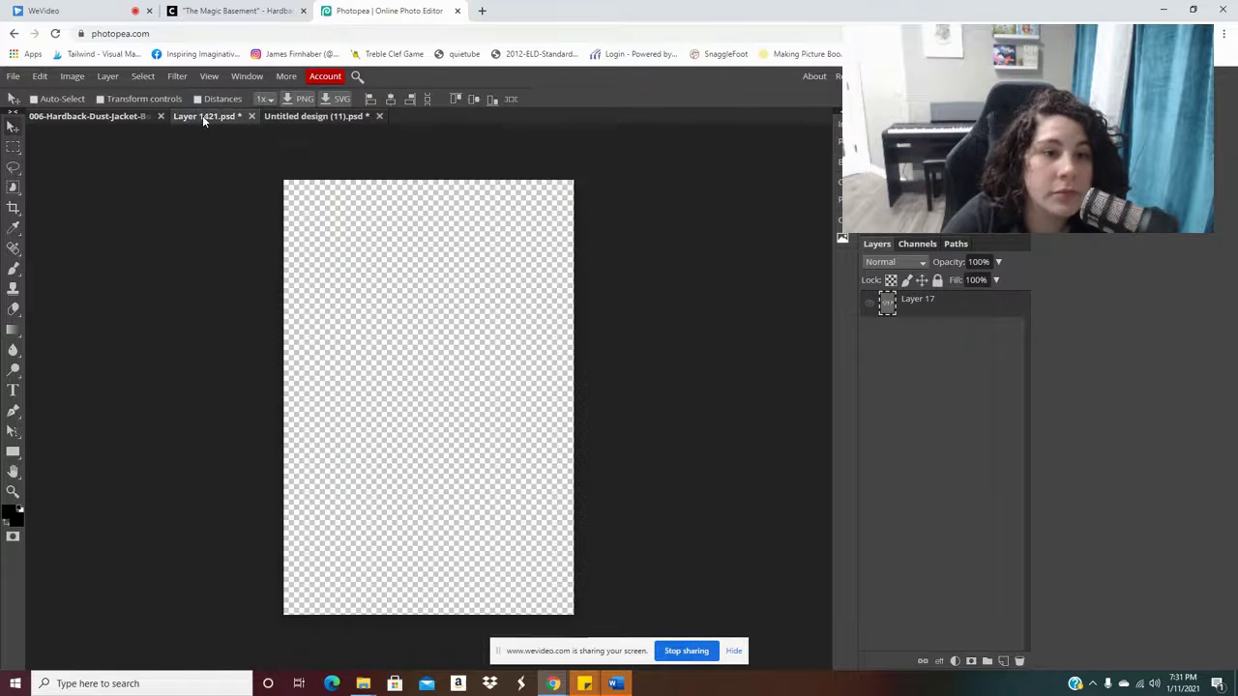
# Paste the cover as Layer 18 and free-transform it to fill the whole canvas.
pyautogui.click(40, 76)
pyautogui.click(90, 248)
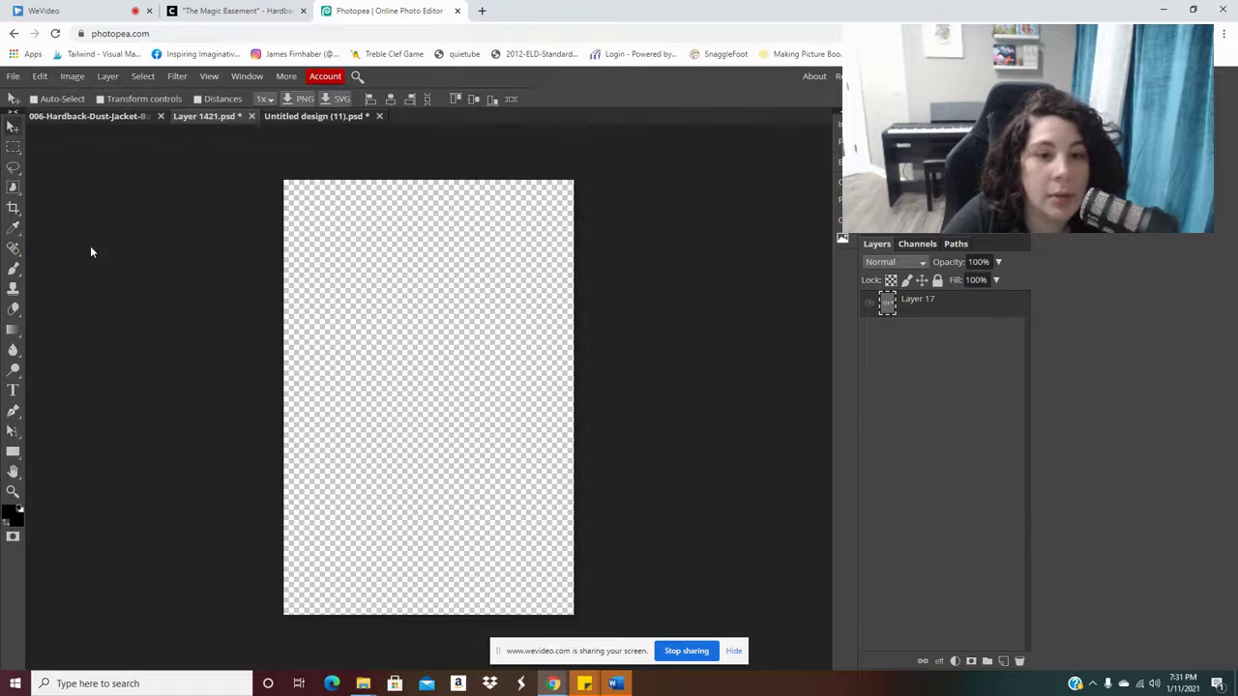
pyautogui.click(42, 80)
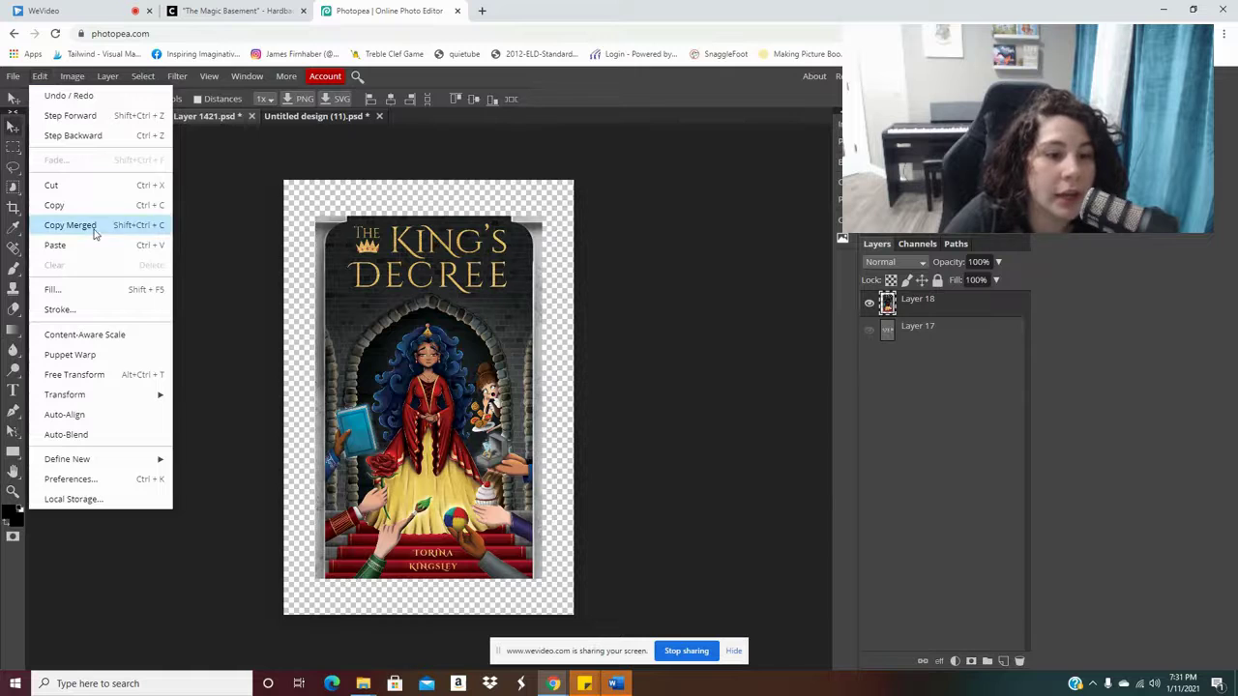
pyautogui.click(110, 379)
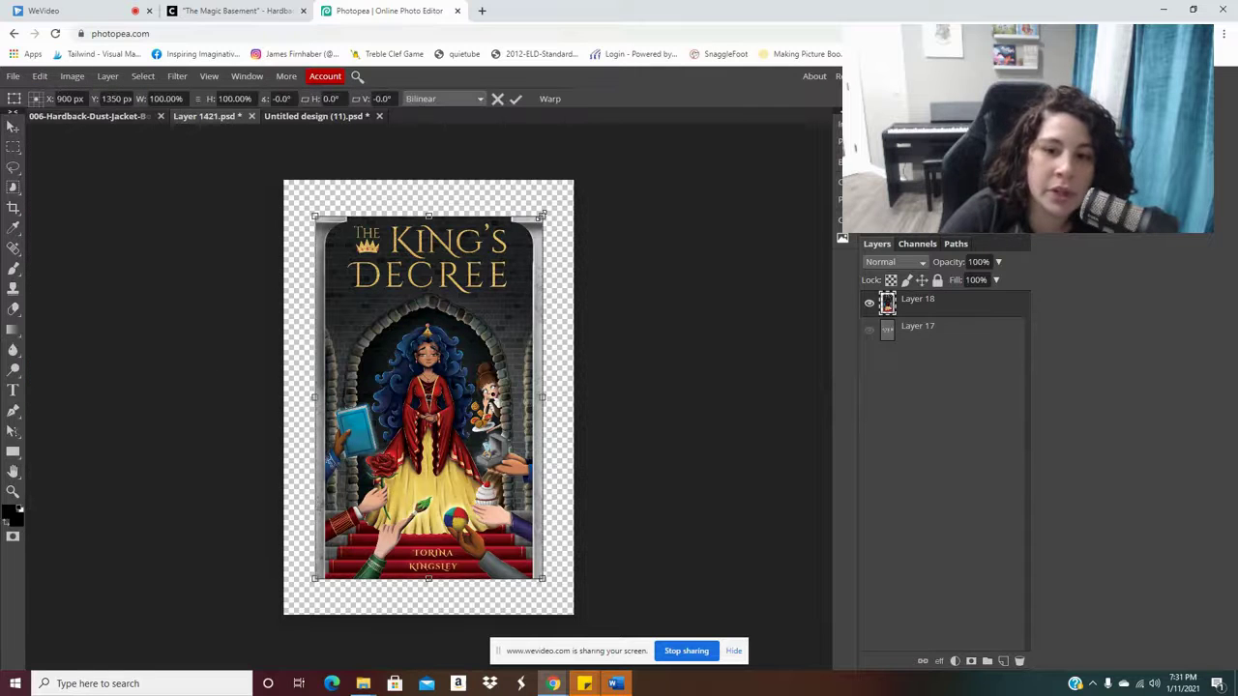
pyautogui.moveTo(543, 215); pyautogui.dragTo(573, 180)
pyautogui.moveTo(315, 578); pyautogui.dragTo(285, 614)
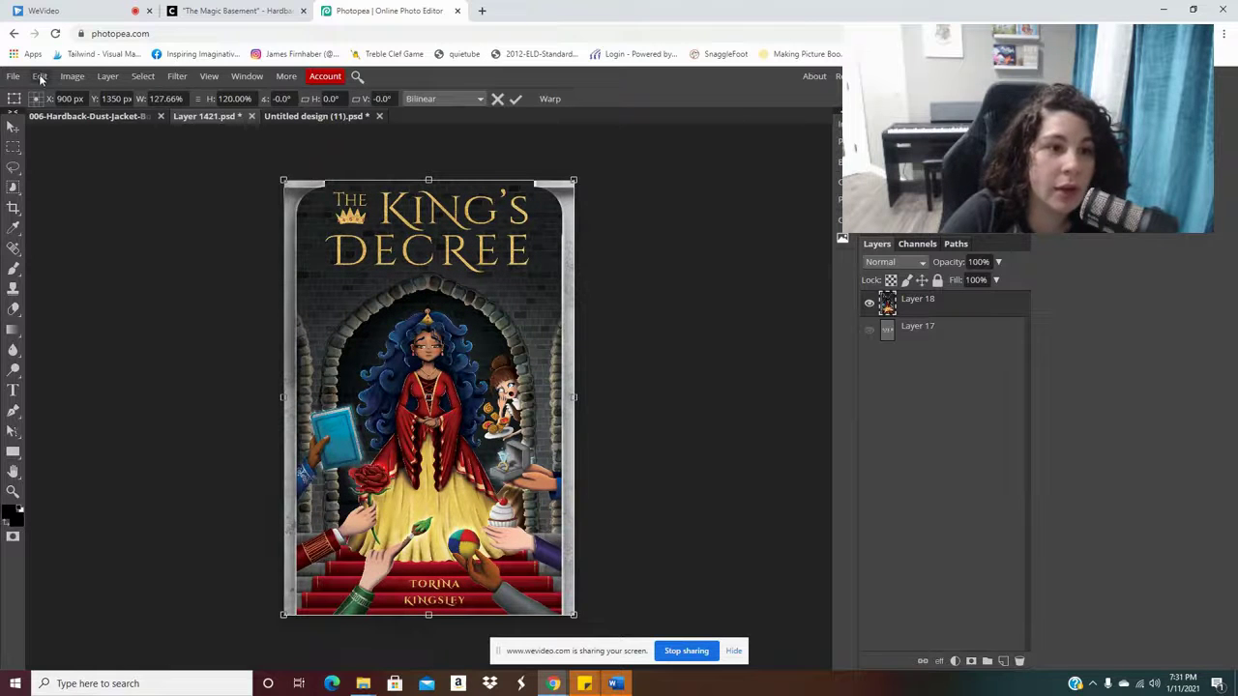
pyautogui.click(116, 117)
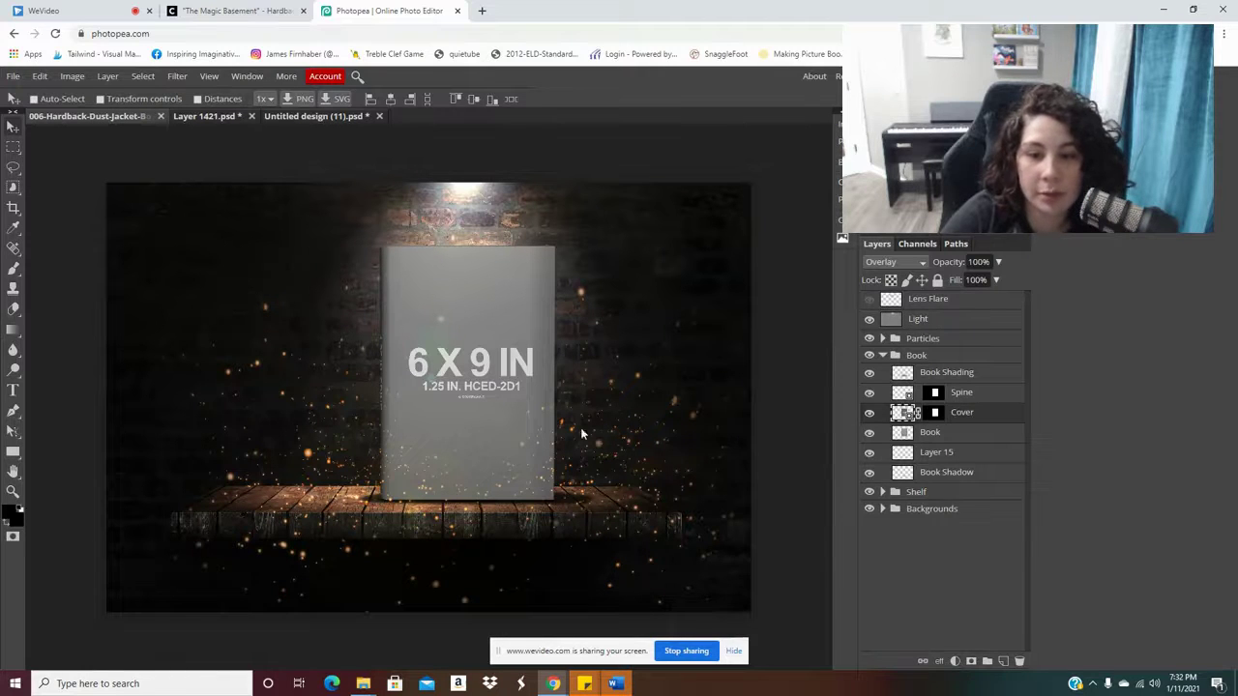
# Save the Layer 1421 cover edit into the smart object and view the updated mockup.
pyautogui.click(205, 115)
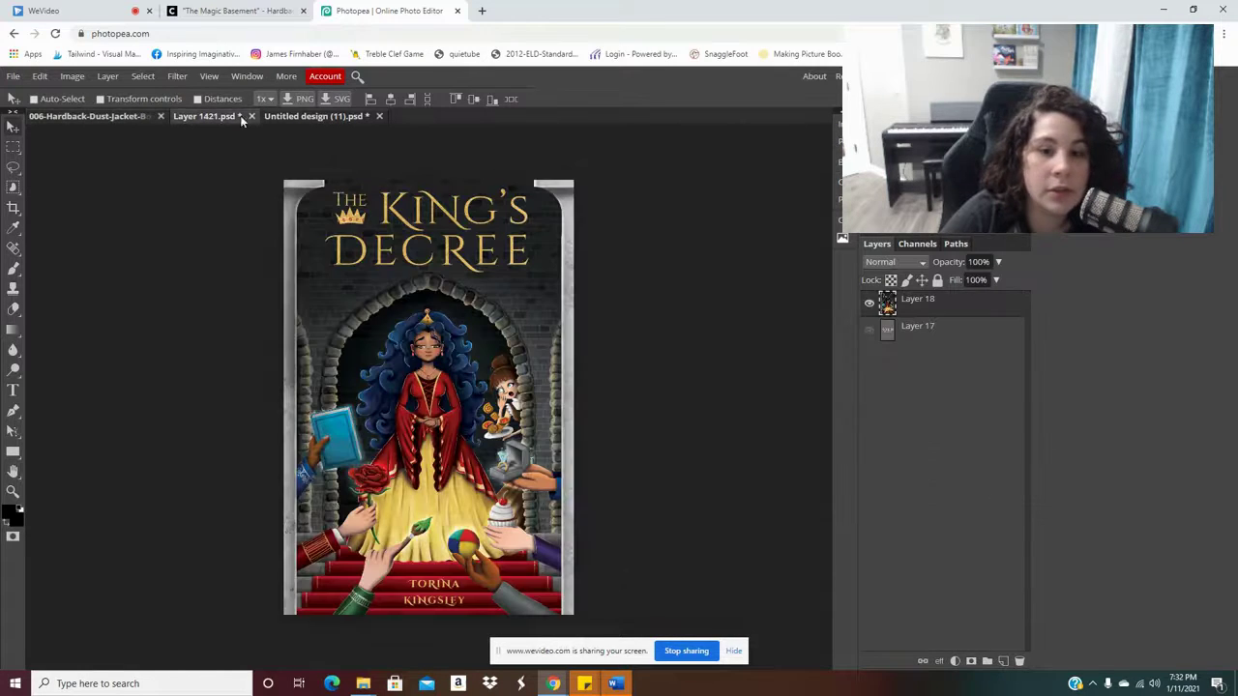
pyautogui.click(39, 77)
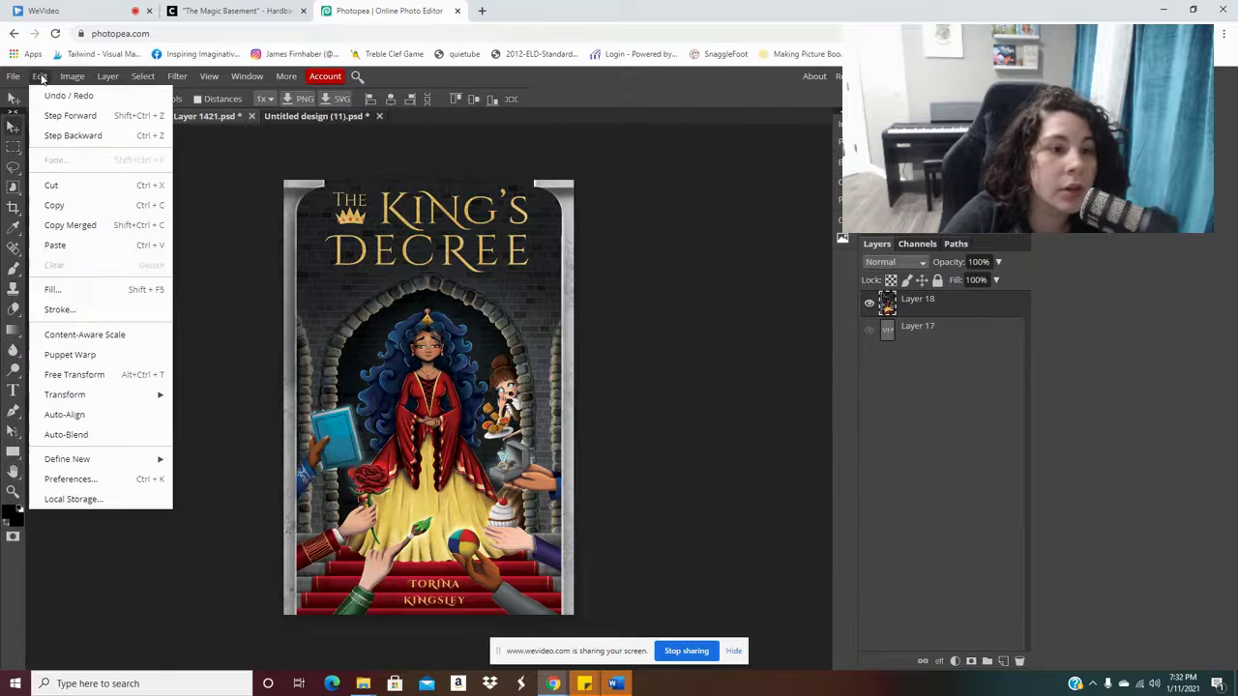
pyautogui.moveTo(13, 78)
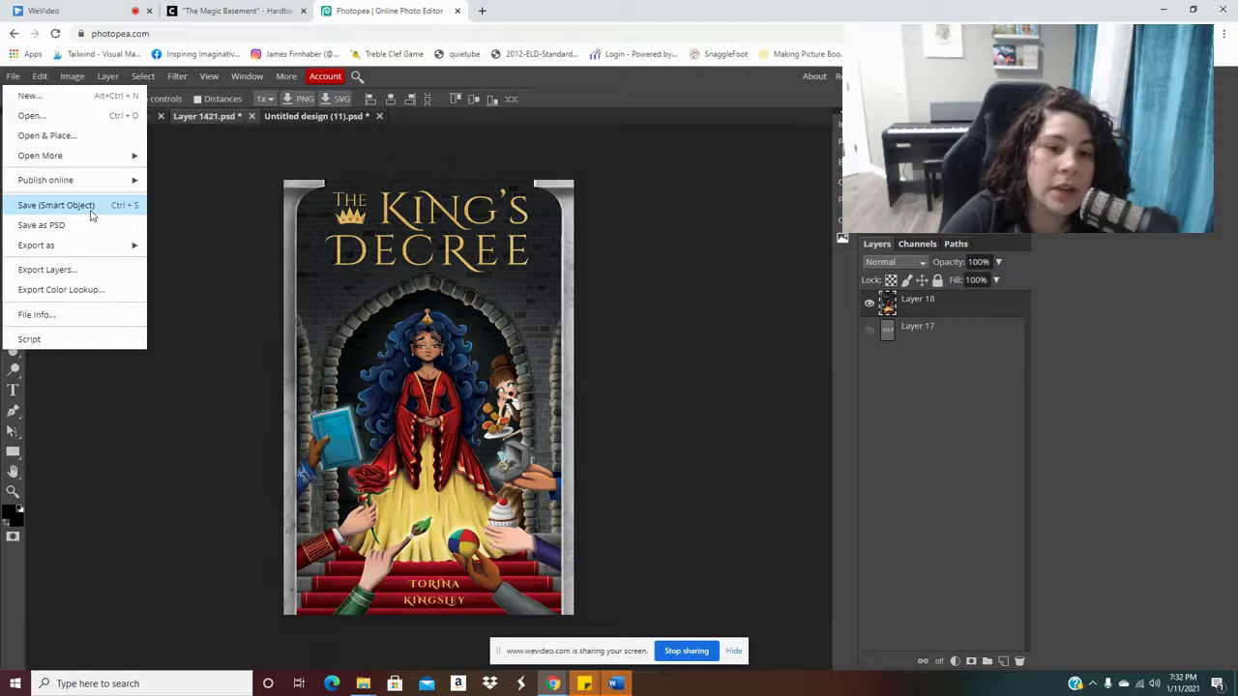
pyautogui.click(56, 205)
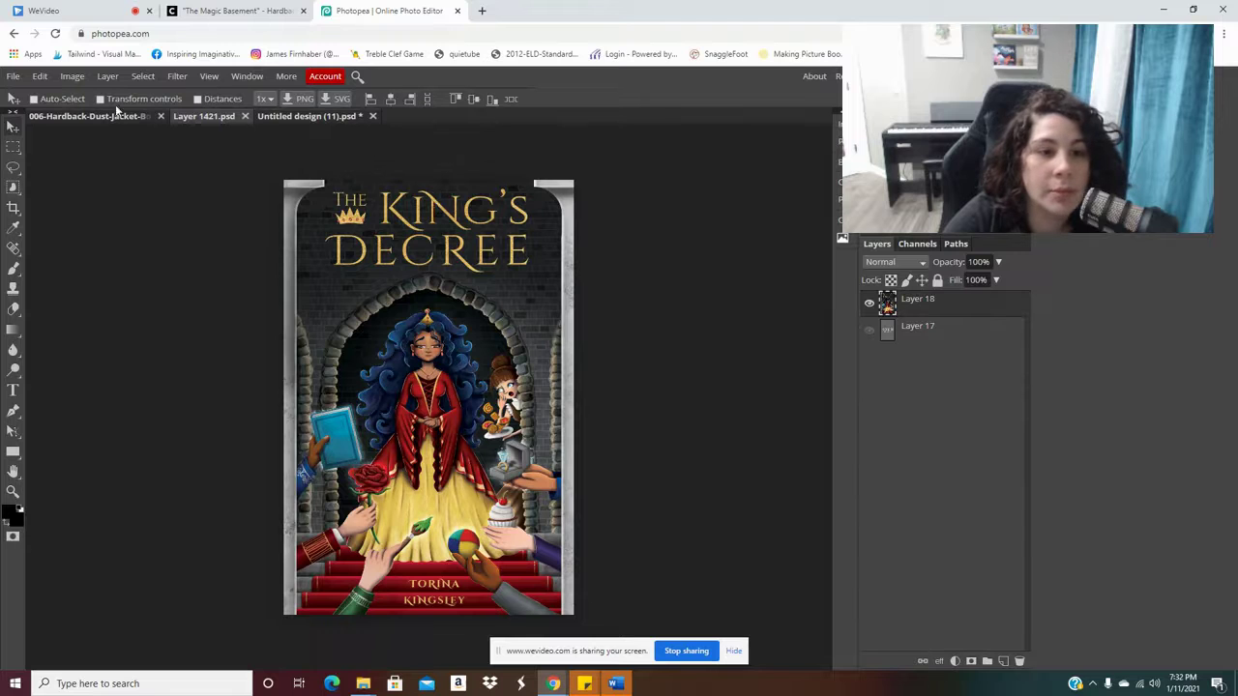
pyautogui.click(84, 117)
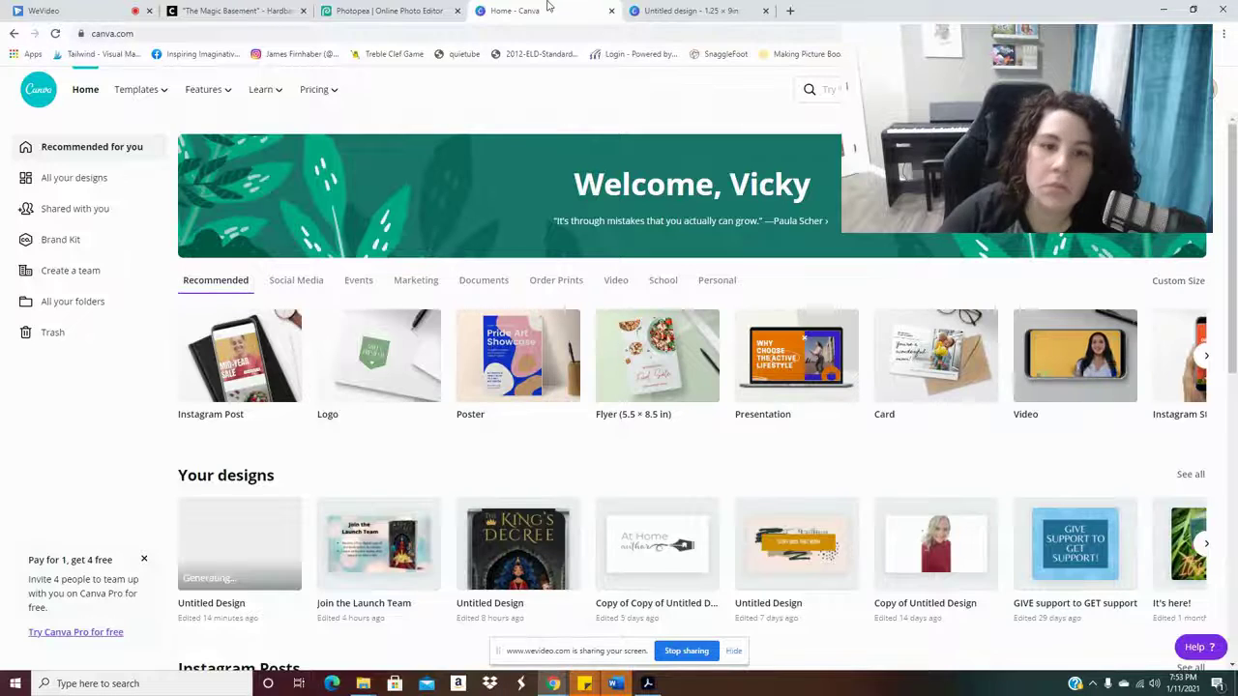
# Open the Spine smart object as Layer 1411.psd, then bring up Canva's home page.
pyautogui.click(423, 8)
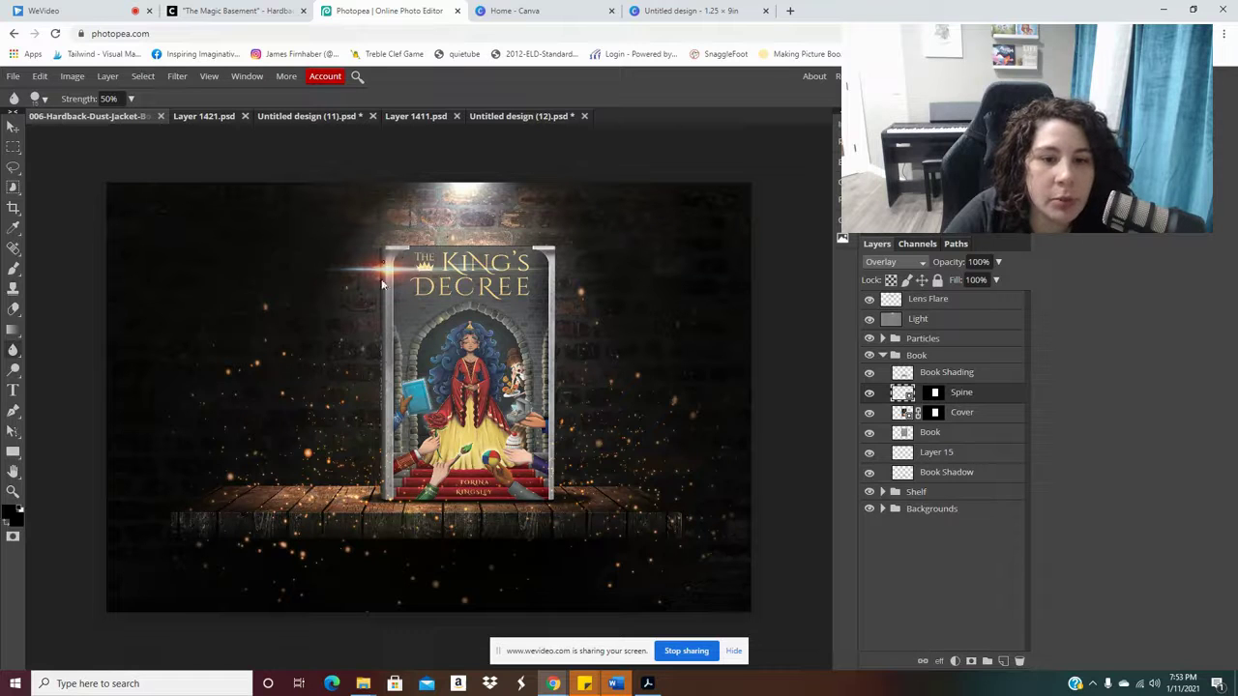
pyautogui.doubleClick(903, 395)
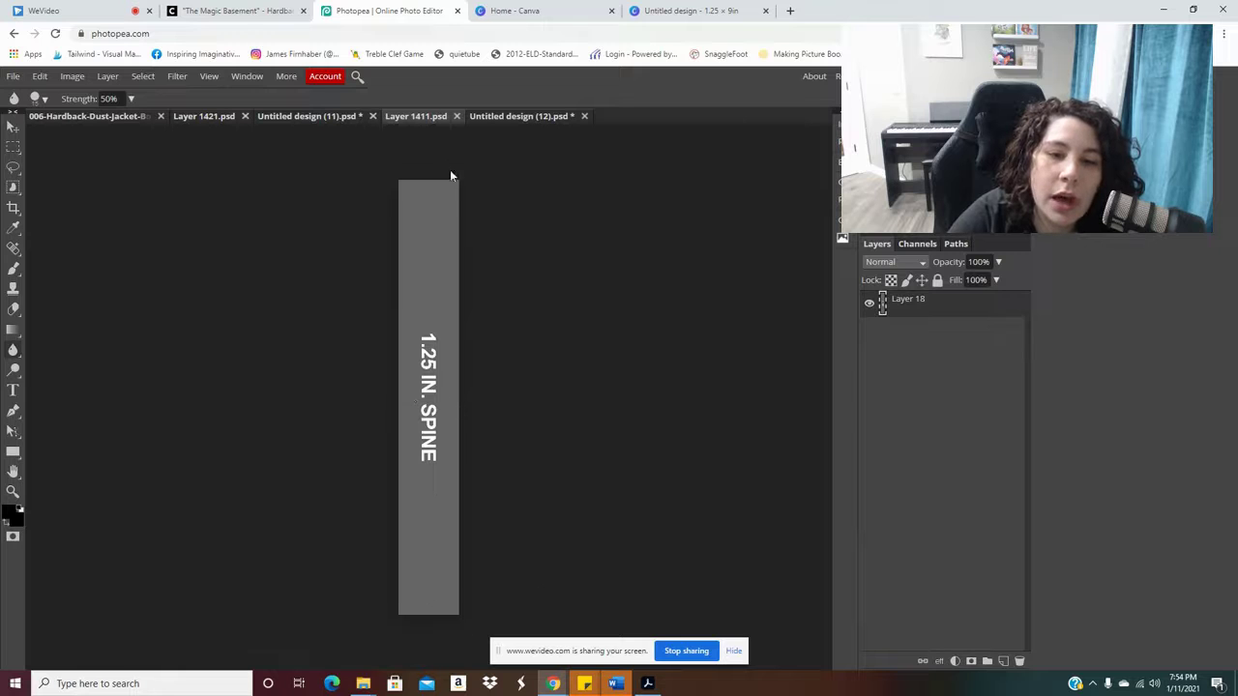
pyautogui.click(547, 10)
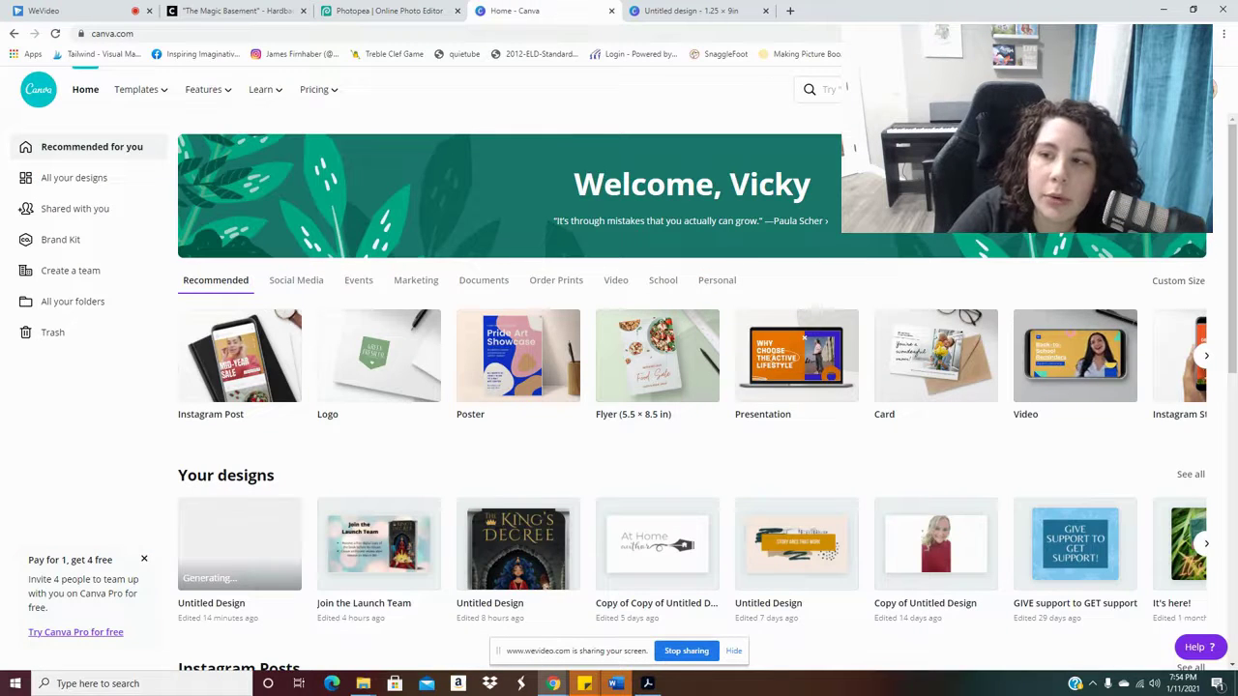
# Start a new blank Canva design from the recent 1.25 × 9 in custom size.
pyautogui.click(967, 89)
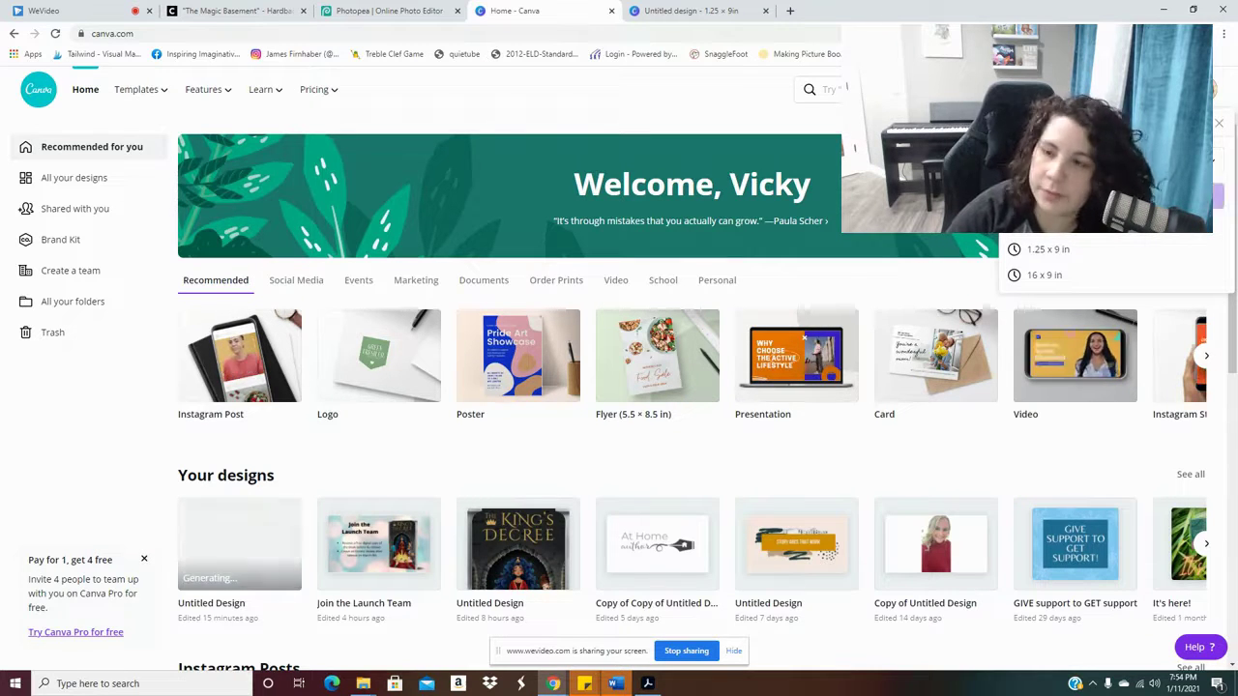
pyautogui.click(1047, 248)
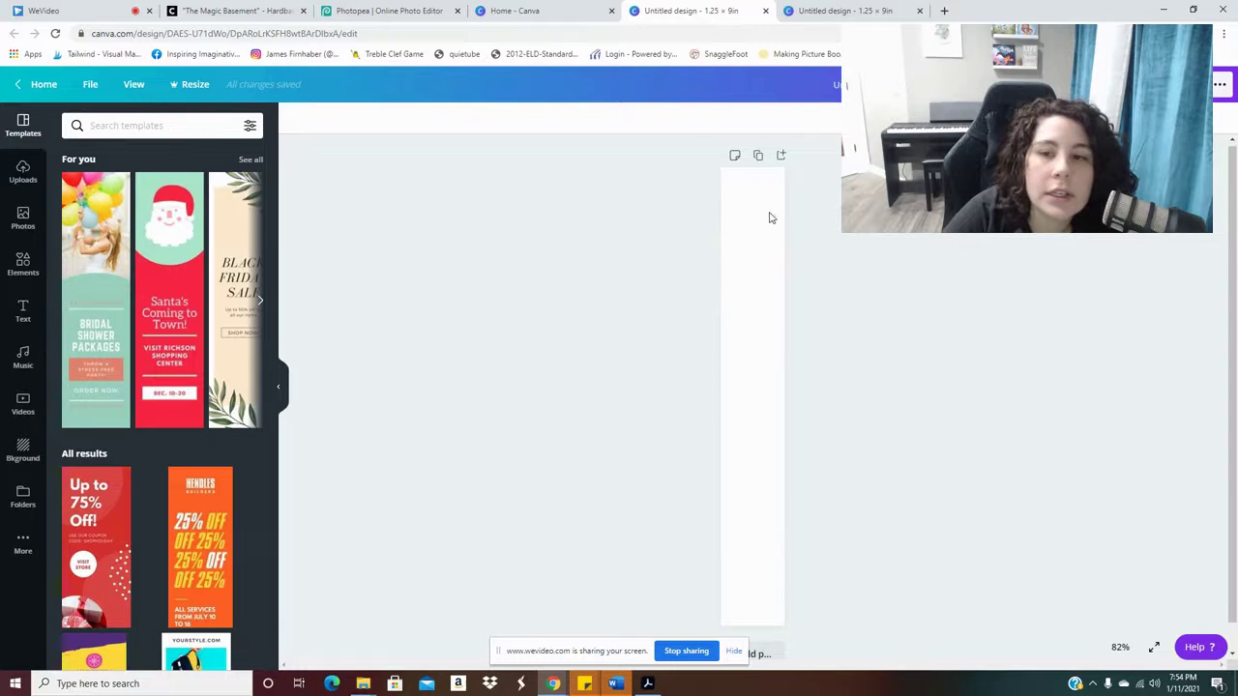
# Add the first uploaded cover image to the page and enlarge it to fill the spine.
pyautogui.click(14, 178)
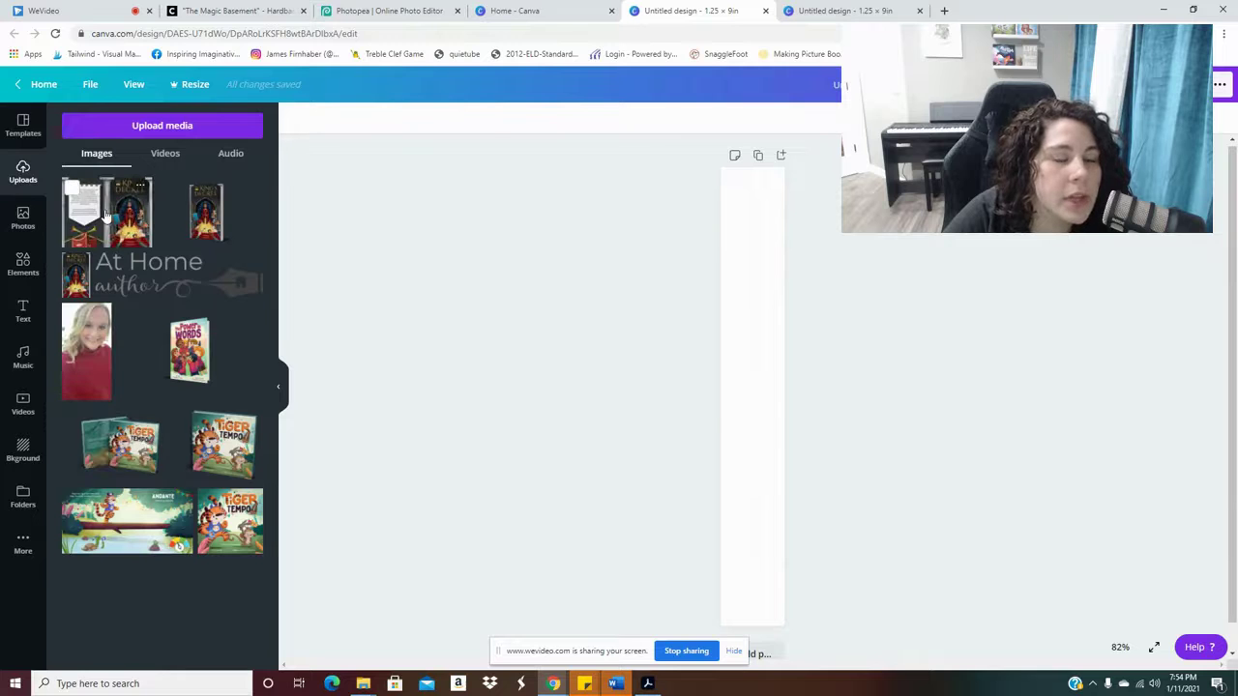
pyautogui.click(106, 214)
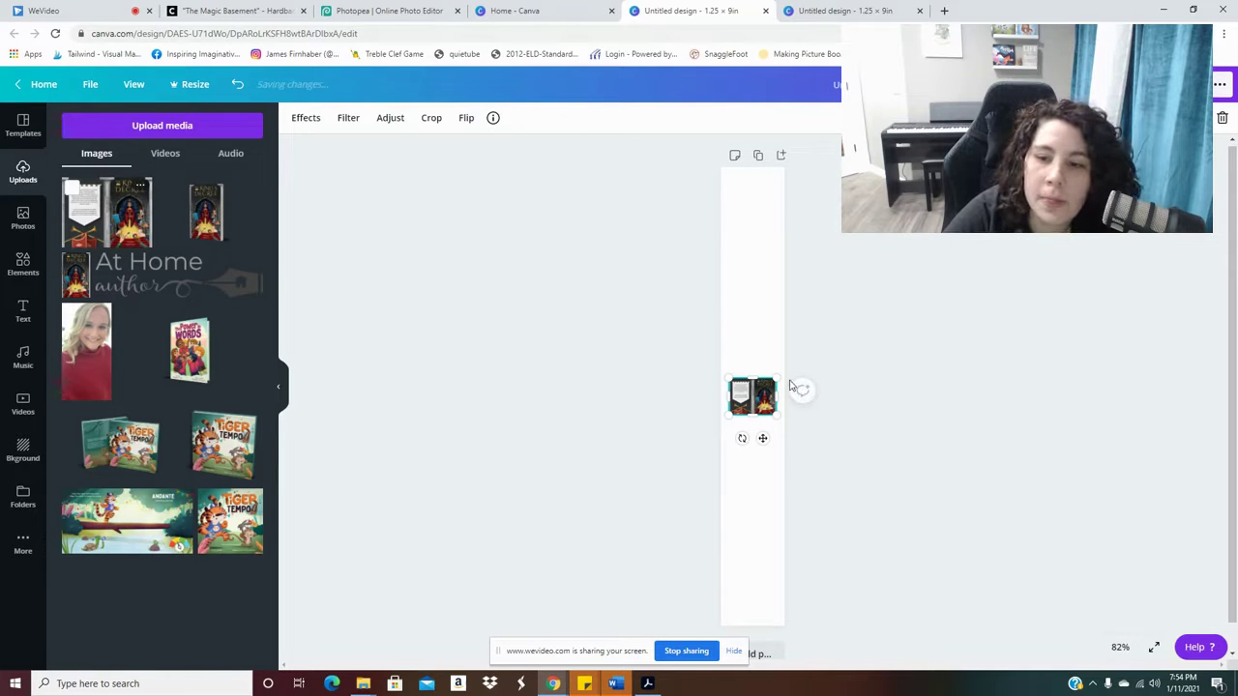
pyautogui.moveTo(779, 378); pyautogui.dragTo(1141, 232)
pyautogui.moveTo(825, 329); pyautogui.dragTo(666, 539)
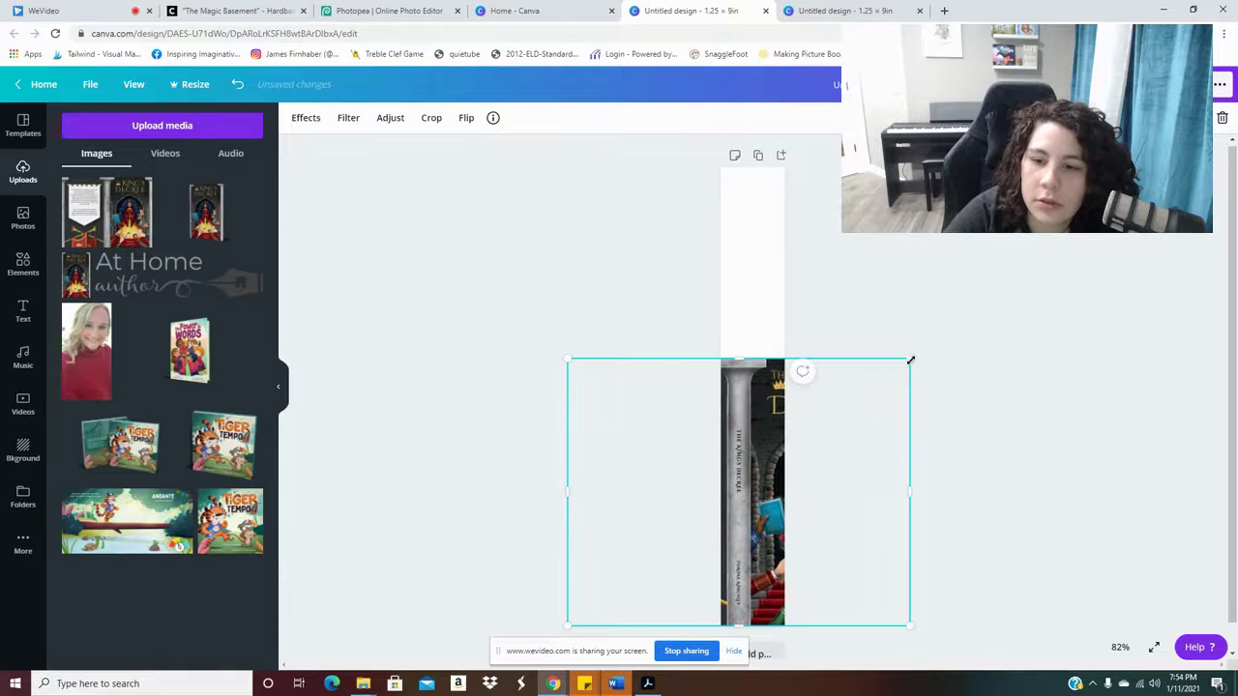
pyautogui.moveTo(910, 360); pyautogui.dragTo(1186, 143)
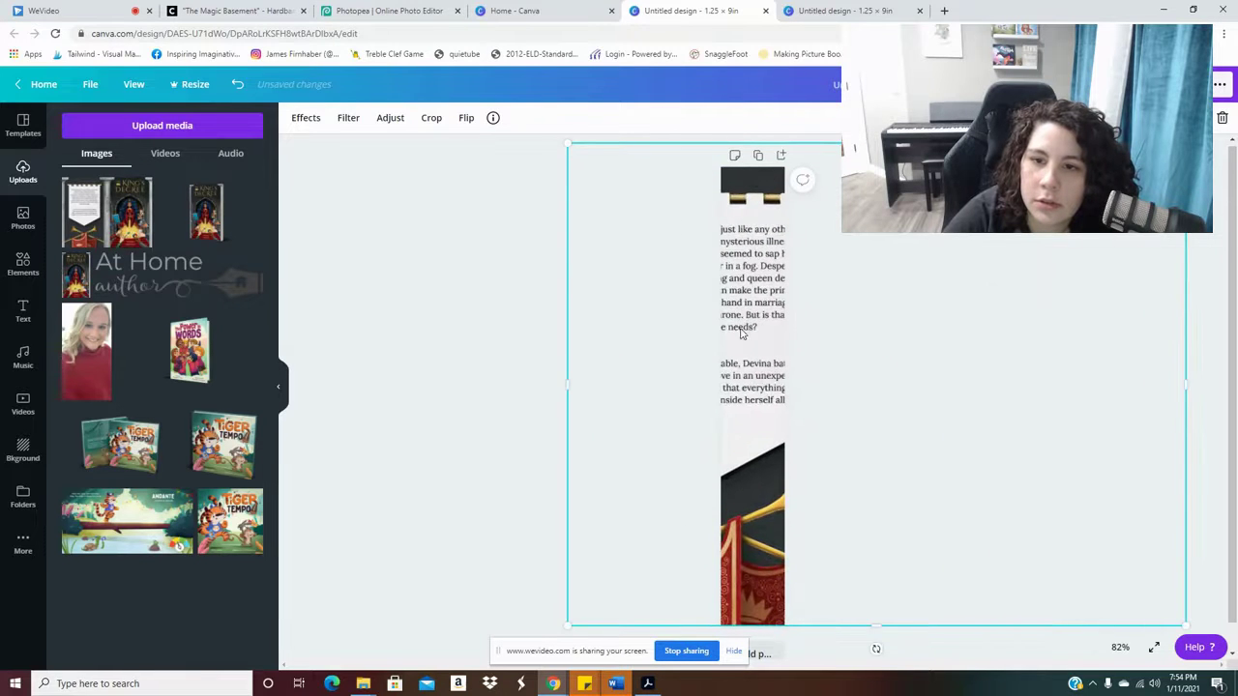
pyautogui.moveTo(741, 331); pyautogui.dragTo(619, 329)
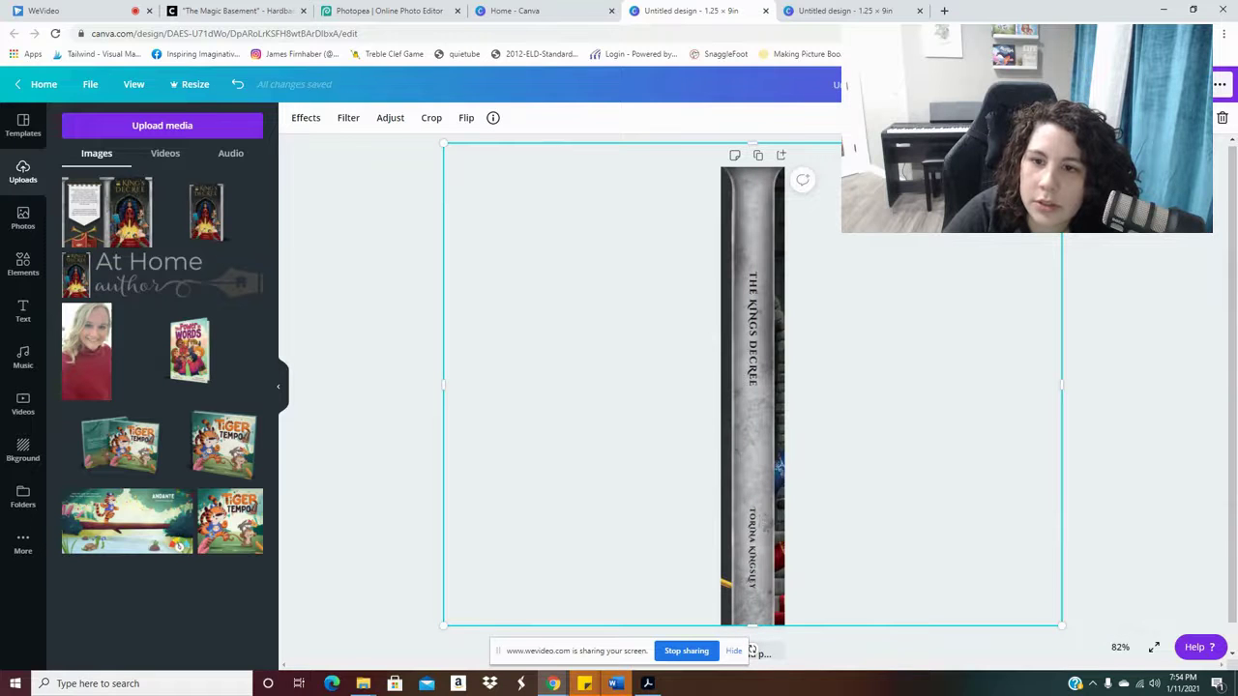
# Fine-tune the crop so the spine title shows, then download the design as PNG.
pyautogui.moveTo(774, 319); pyautogui.dragTo(841, 329)
pyautogui.moveTo(761, 392); pyautogui.dragTo(747, 264)
pyautogui.moveTo(1090, 136); pyautogui.dragTo(1027, 181)
pyautogui.moveTo(722, 332); pyautogui.dragTo(765, 301)
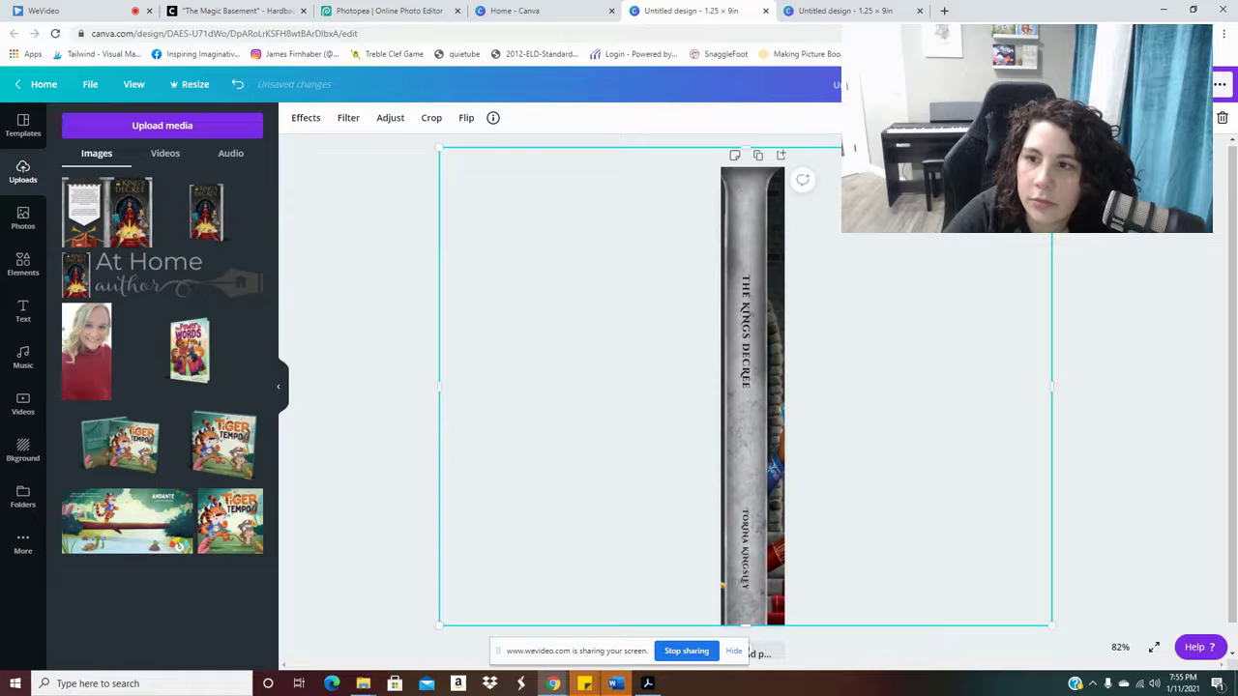
pyautogui.moveTo(1051, 147); pyautogui.dragTo(1027, 166)
pyautogui.moveTo(743, 358)
pyautogui.mouseDown()
pyautogui.moveTo(774, 358)
pyautogui.moveTo(762, 356)
pyautogui.mouseUp()
pyautogui.click(1182, 84)
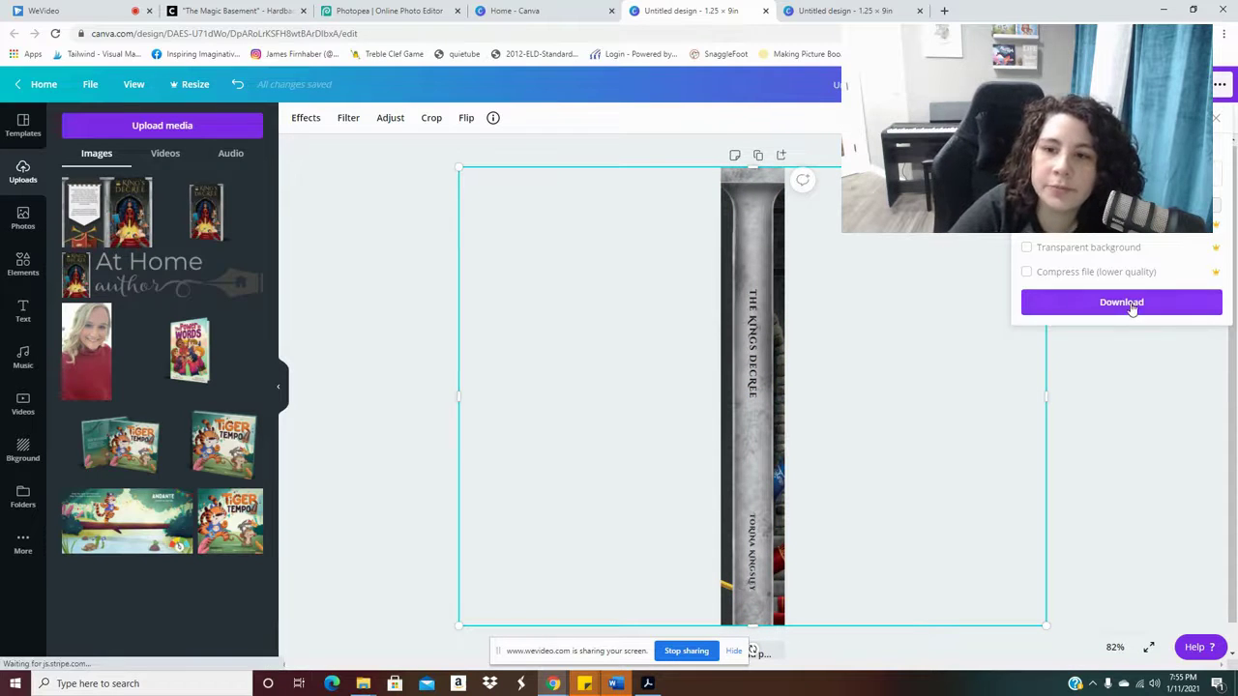
pyautogui.click(1132, 305)
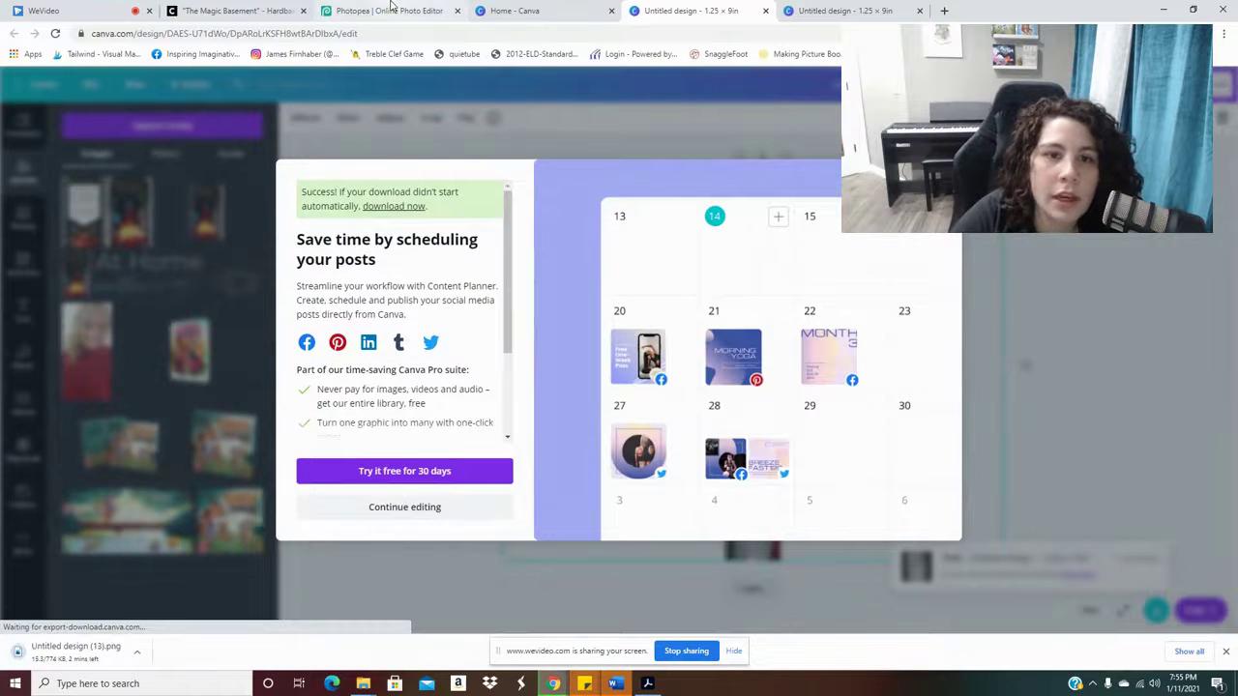
# Hide Layer 18 and open the downloaded Untitled design (13) PNG in Photopea.
pyautogui.click(394, 8)
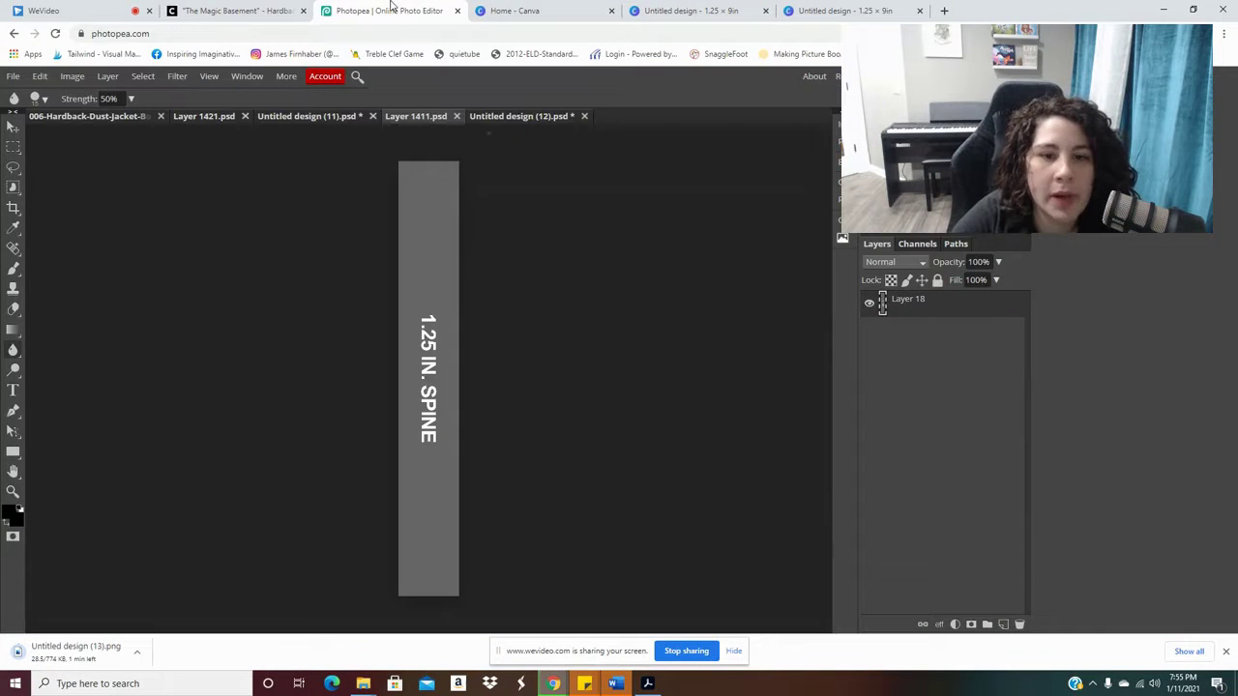
pyautogui.click(868, 306)
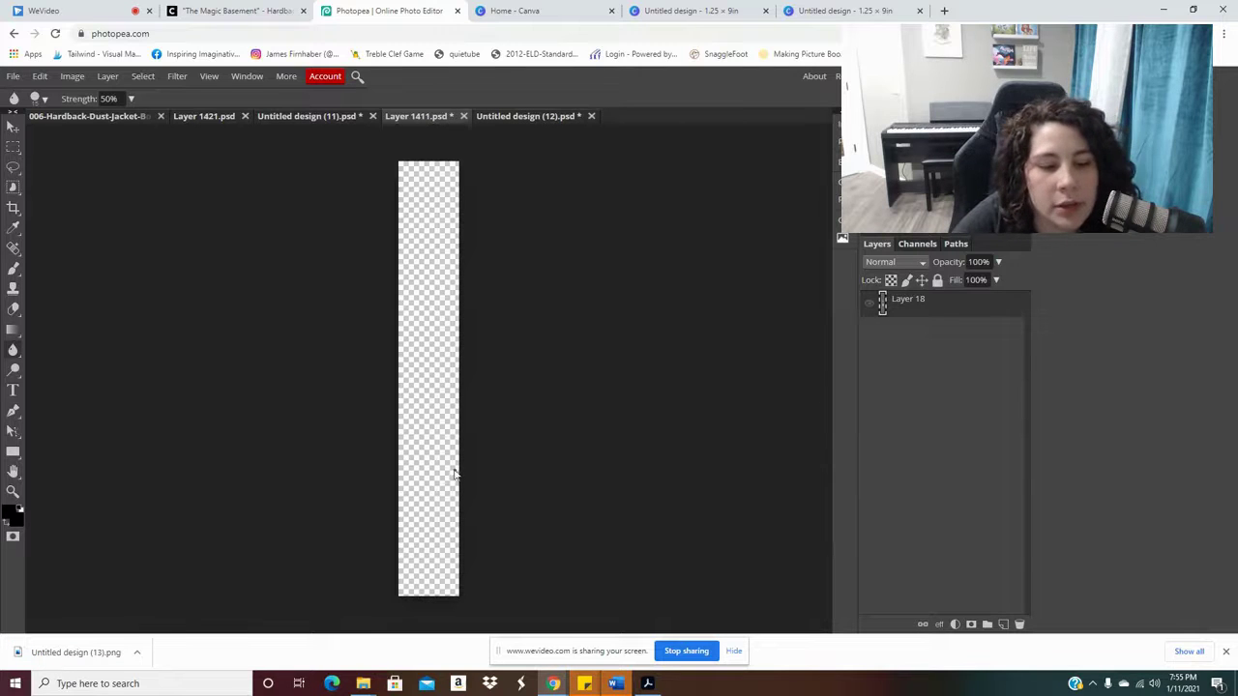
pyautogui.click(40, 77)
pyautogui.moveTo(13, 76)
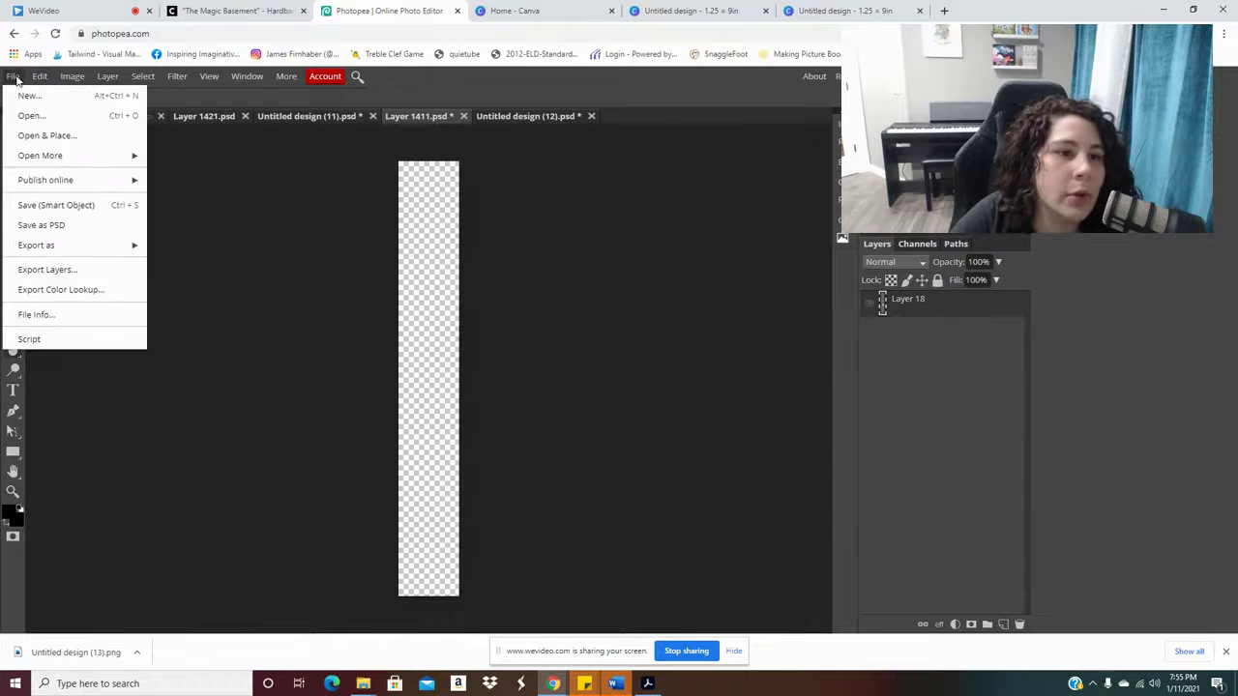
pyautogui.click(32, 135)
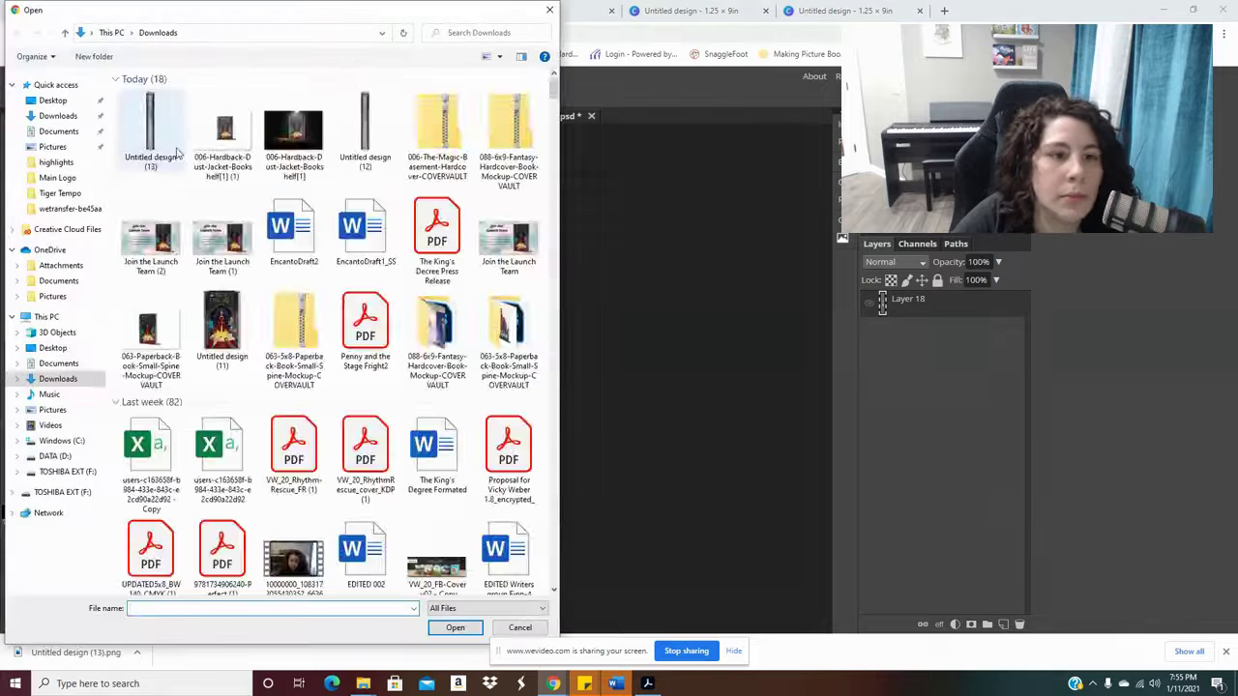
pyautogui.click(141, 143)
pyautogui.doubleClick(142, 143)
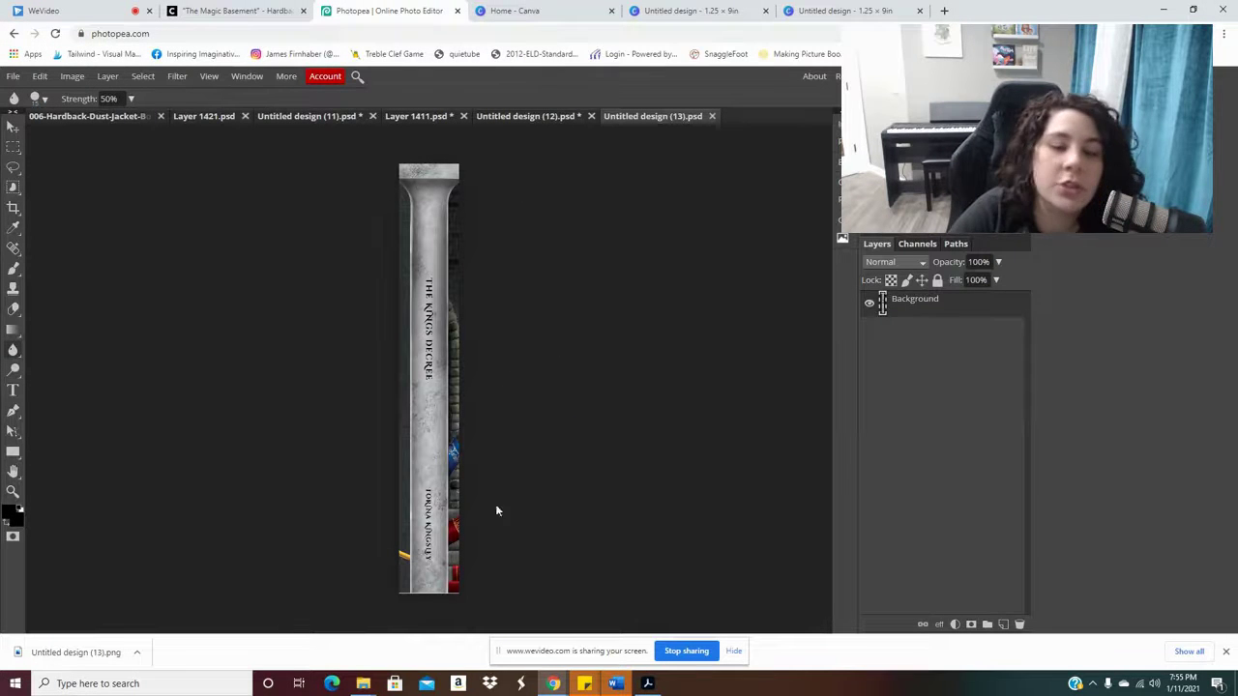
# Select all of the spine PNG, copy it, and return to the Layer 1411.psd document.
pyautogui.click(142, 76)
pyautogui.click(162, 99)
pyautogui.click(40, 77)
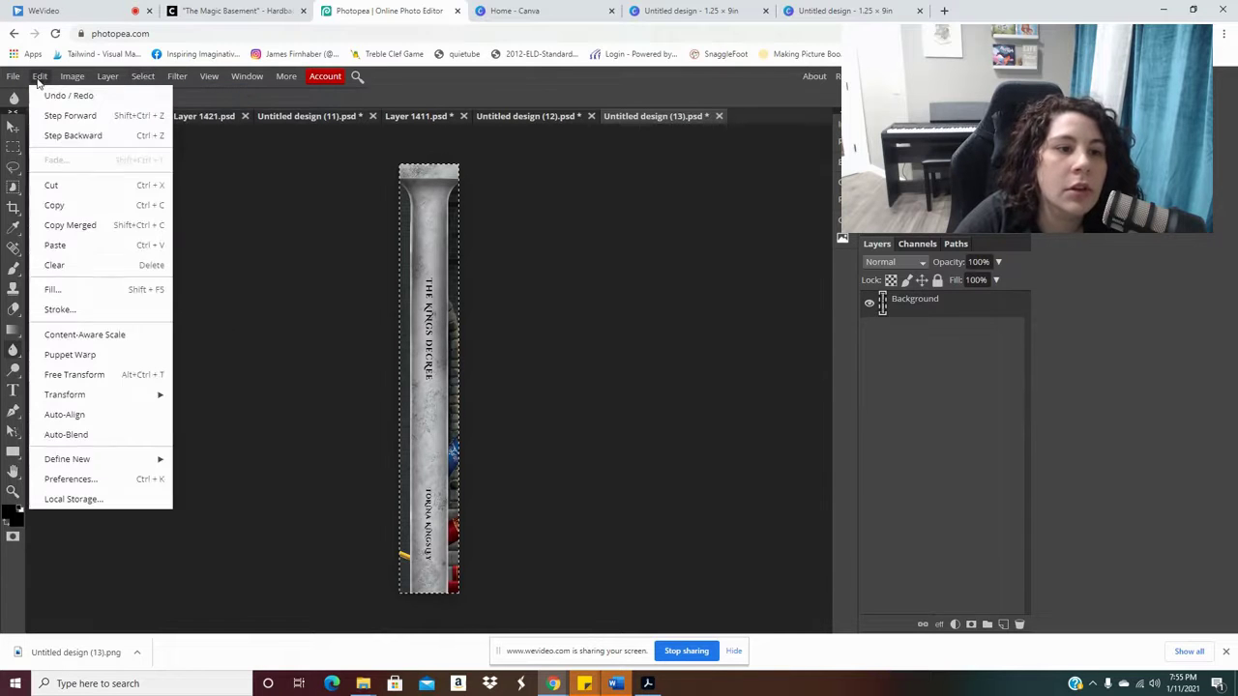
pyautogui.click(85, 209)
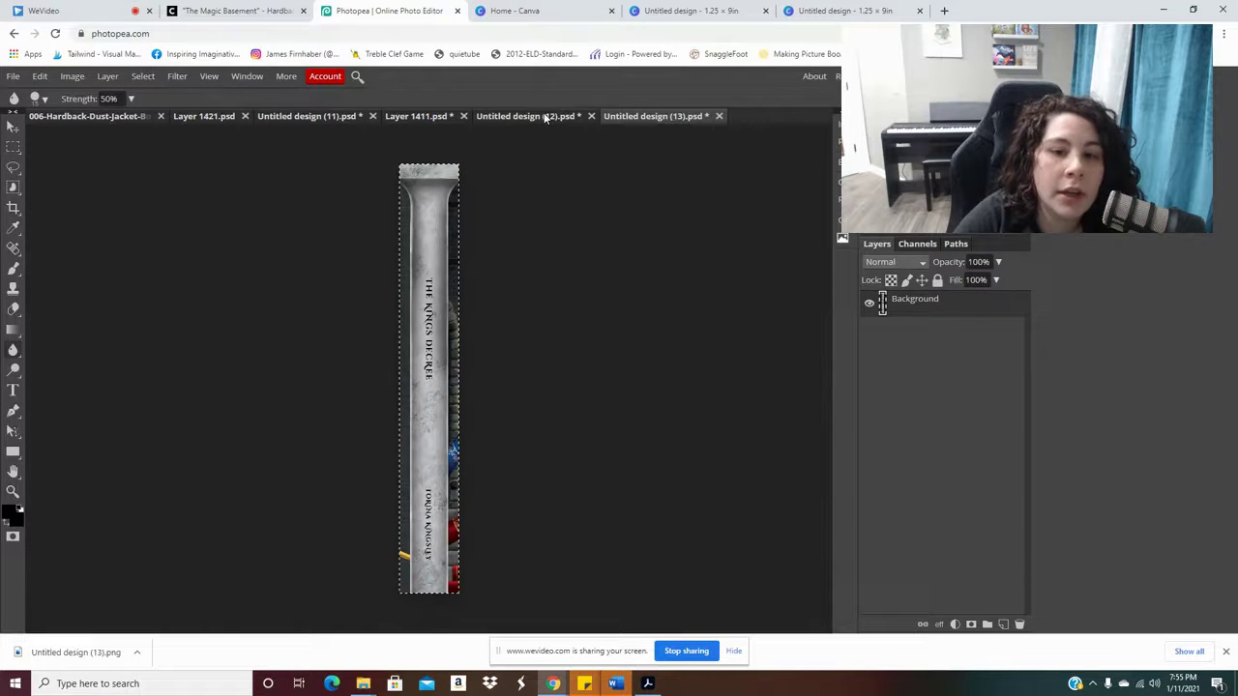
pyautogui.click(431, 115)
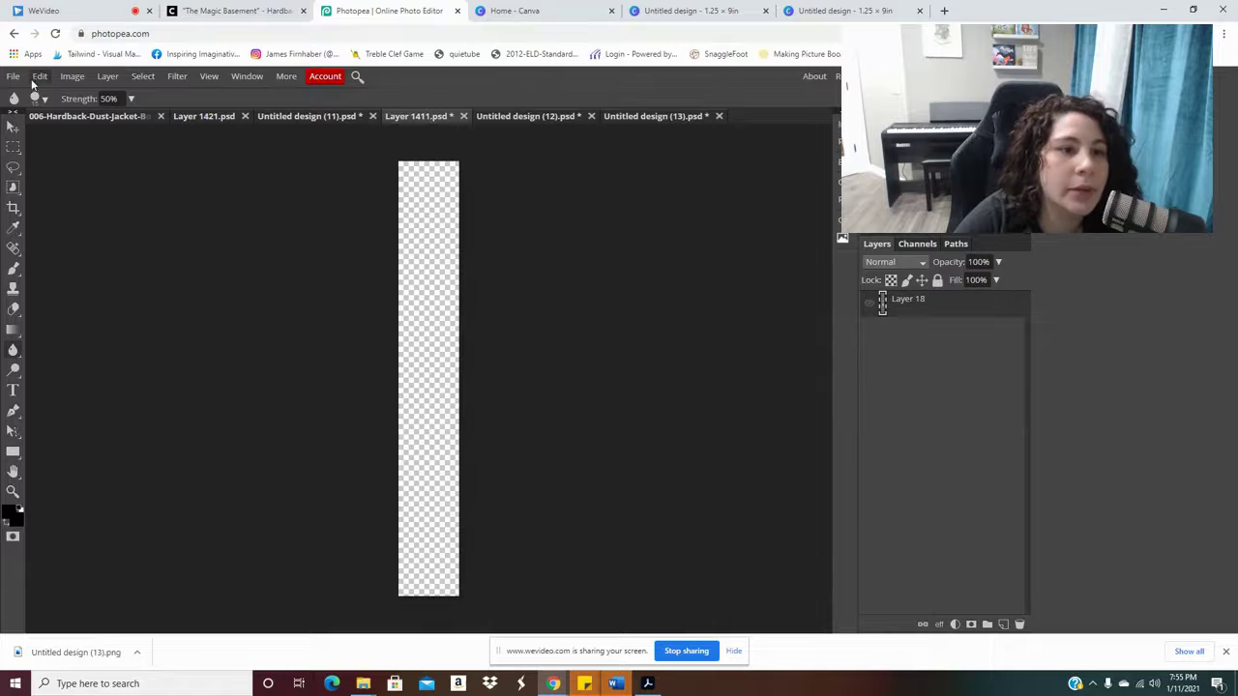
pyautogui.click(13, 76)
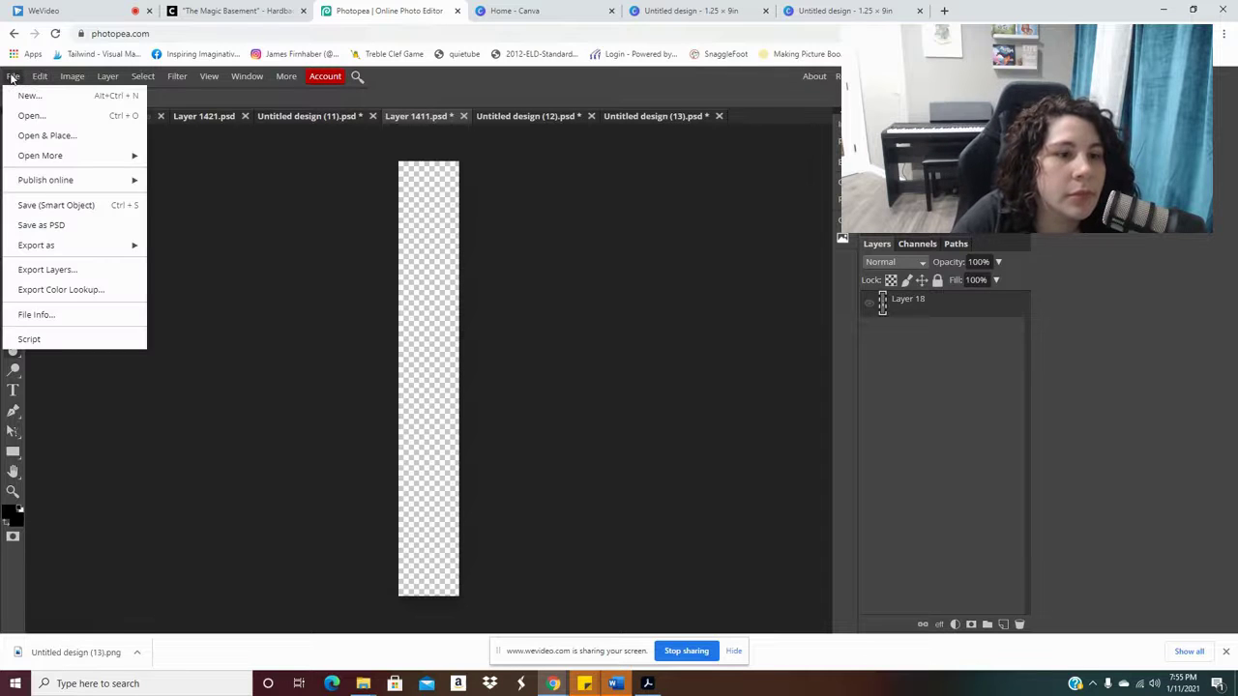
# Paste the spine art as a new layer, stretch it over the canvas, and save the smart object.
pyautogui.click(100, 244)
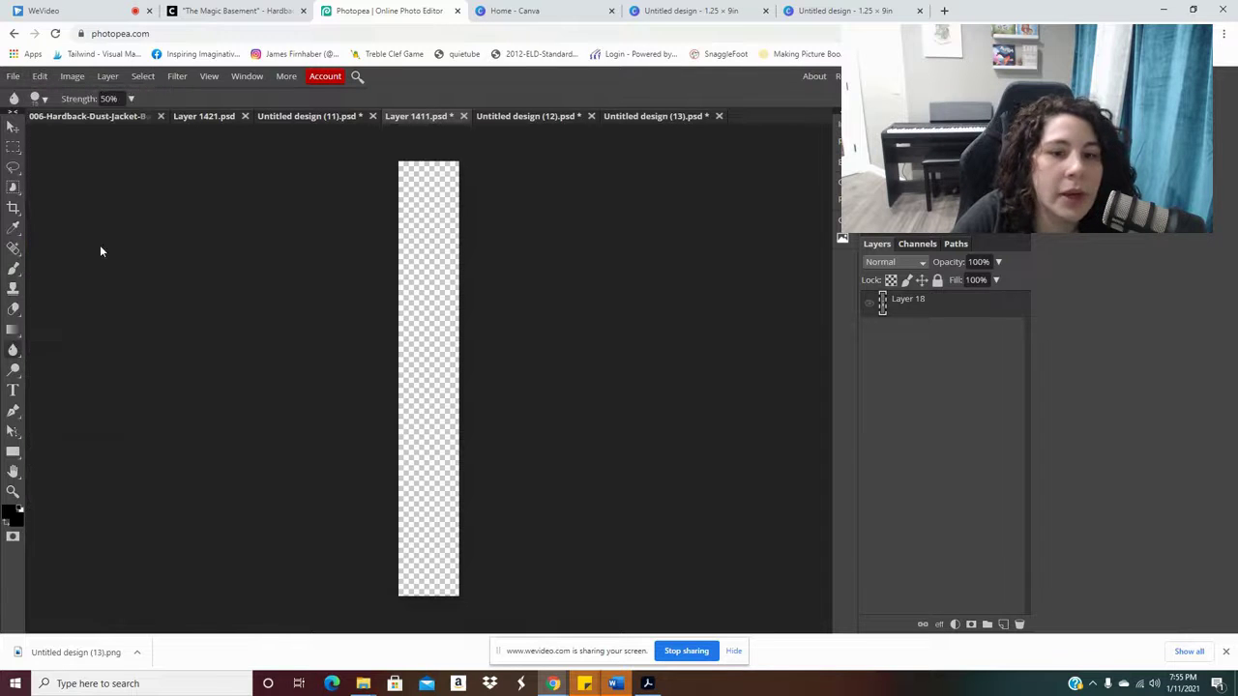
pyautogui.click(43, 76)
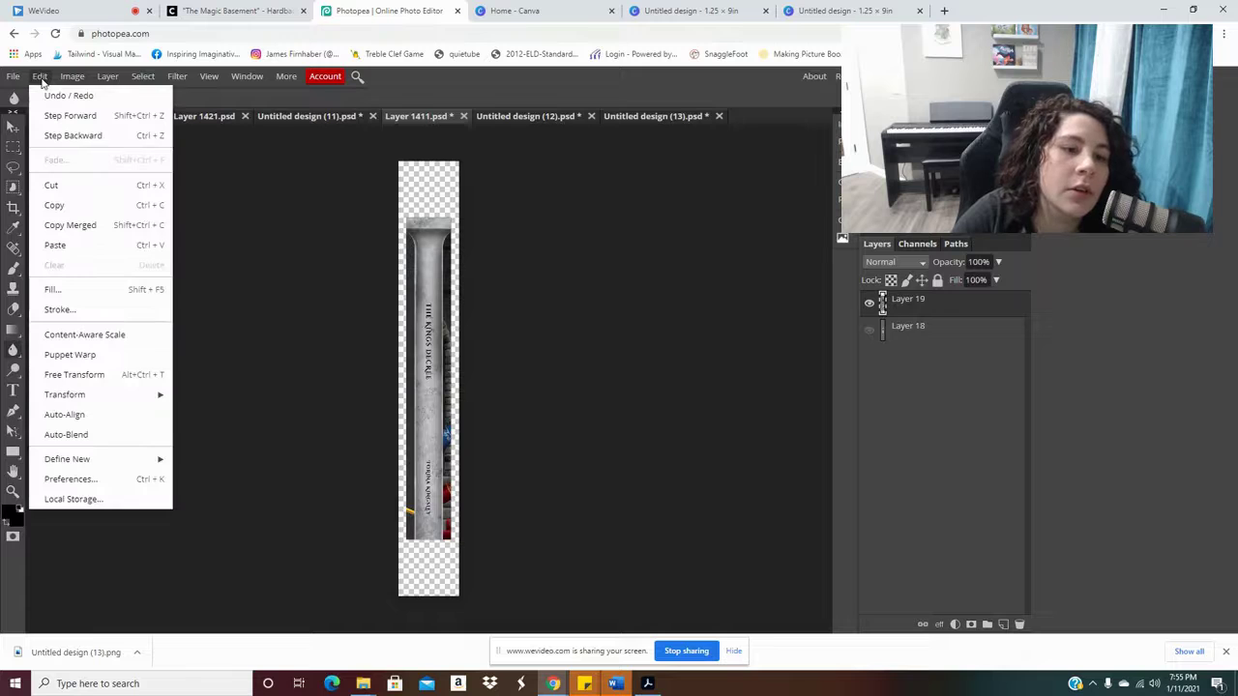
pyautogui.click(123, 373)
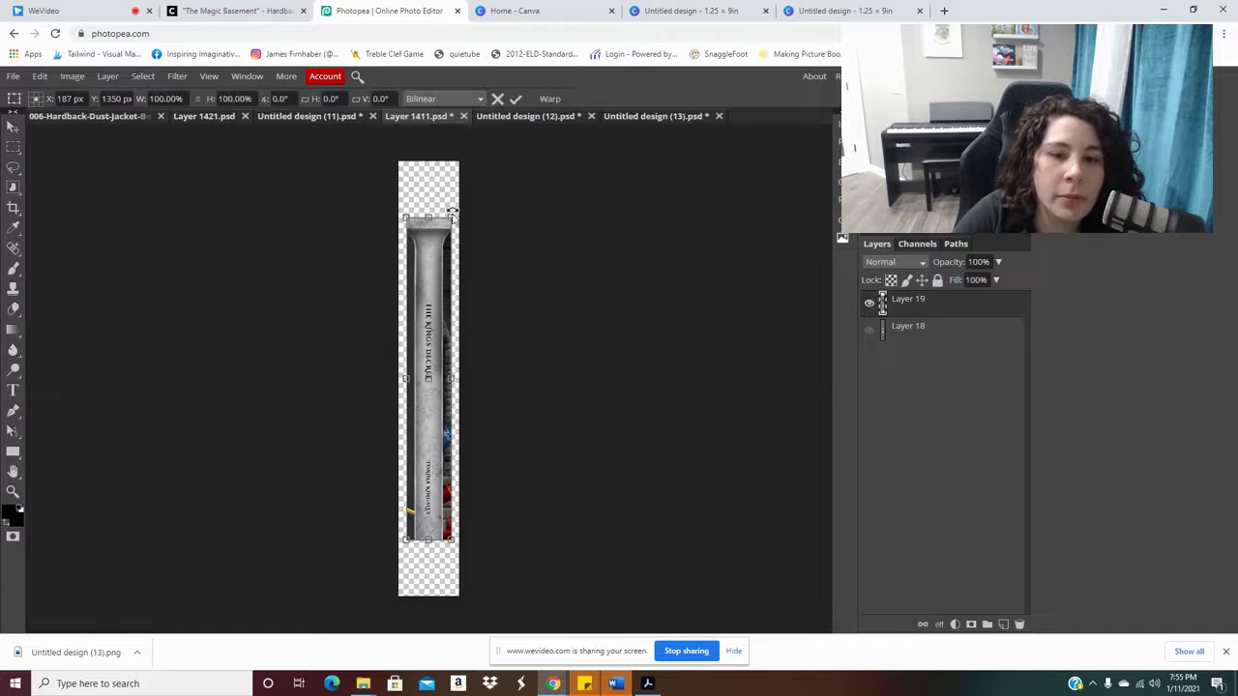
pyautogui.moveTo(450, 218); pyautogui.dragTo(460, 162)
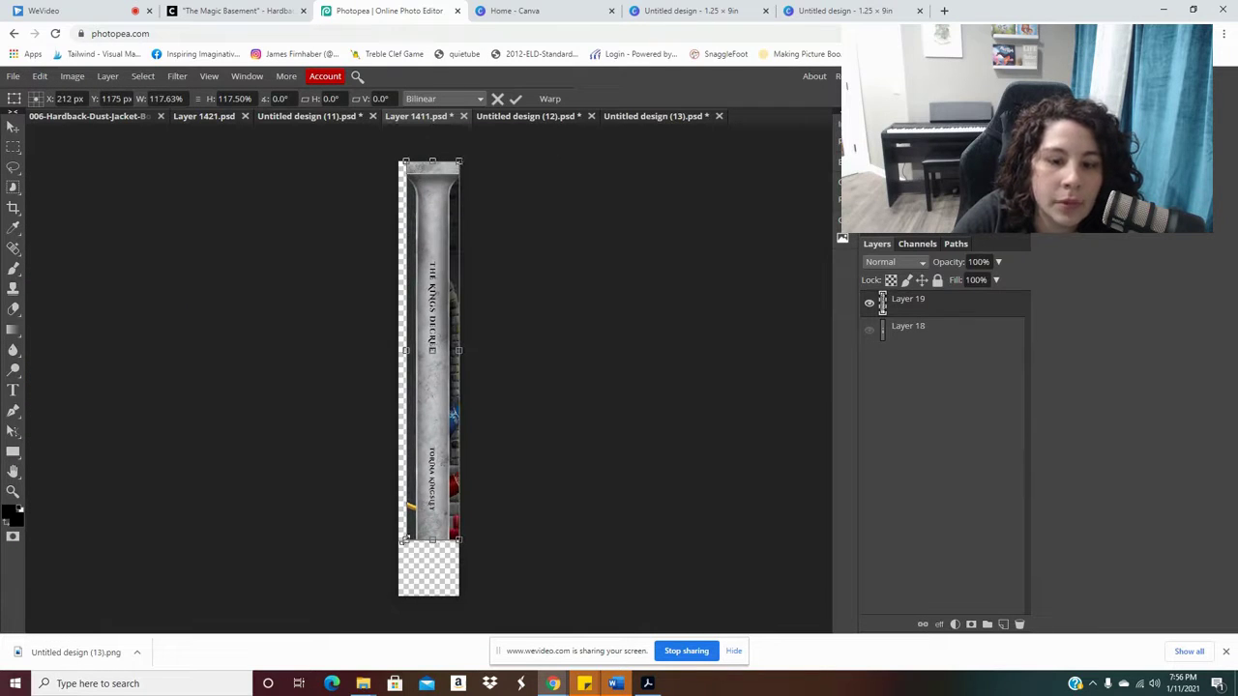
pyautogui.moveTo(403, 542); pyautogui.dragTo(390, 597)
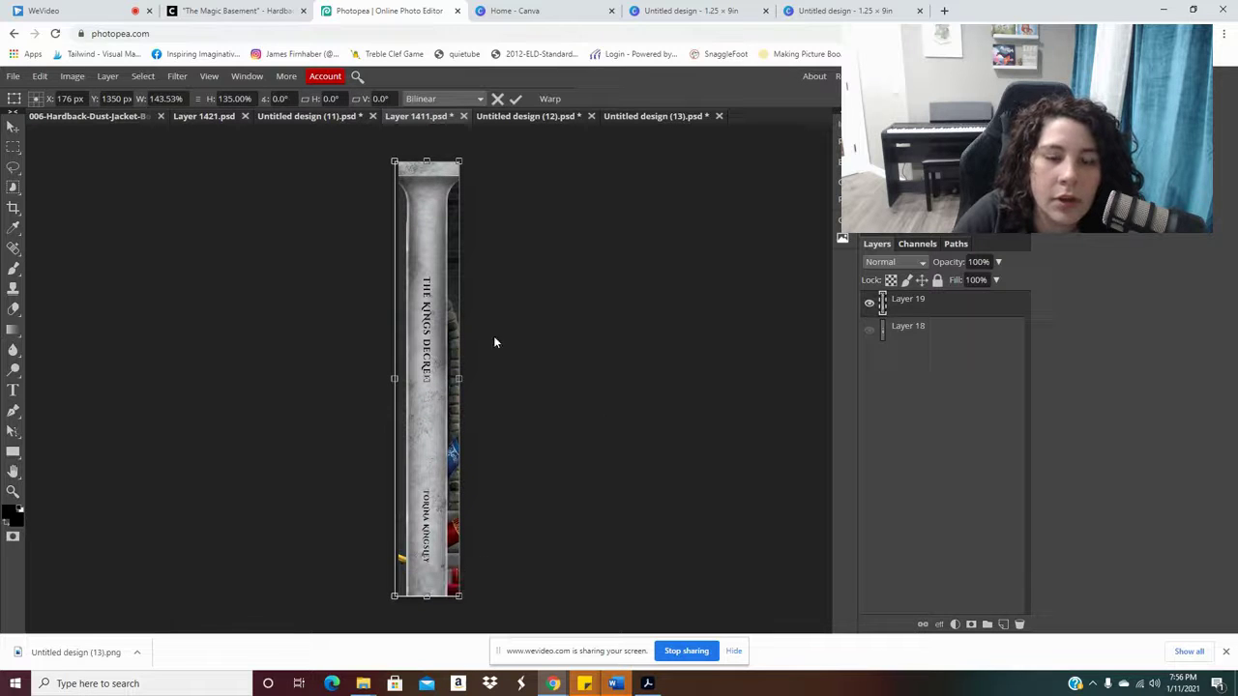
pyautogui.click(13, 75)
pyautogui.click(72, 203)
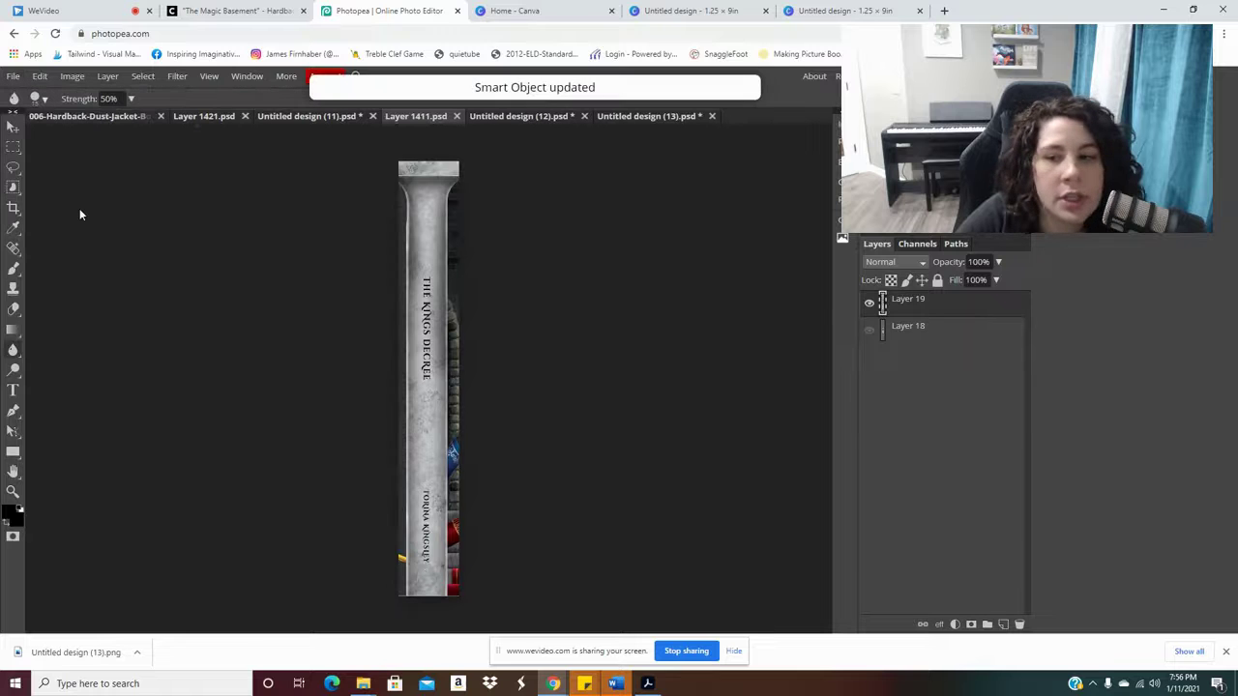
# After checking the mockup, make the spine layer slightly taller and wider and save again.
pyautogui.click(82, 115)
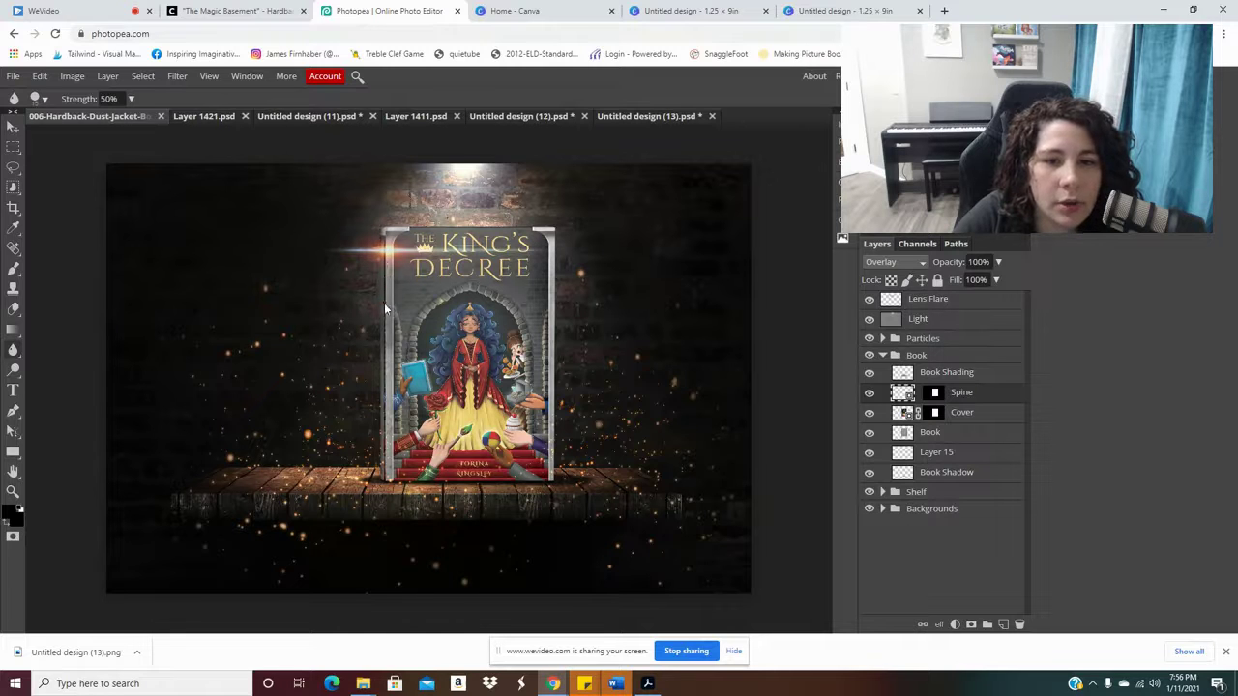
pyautogui.click(423, 116)
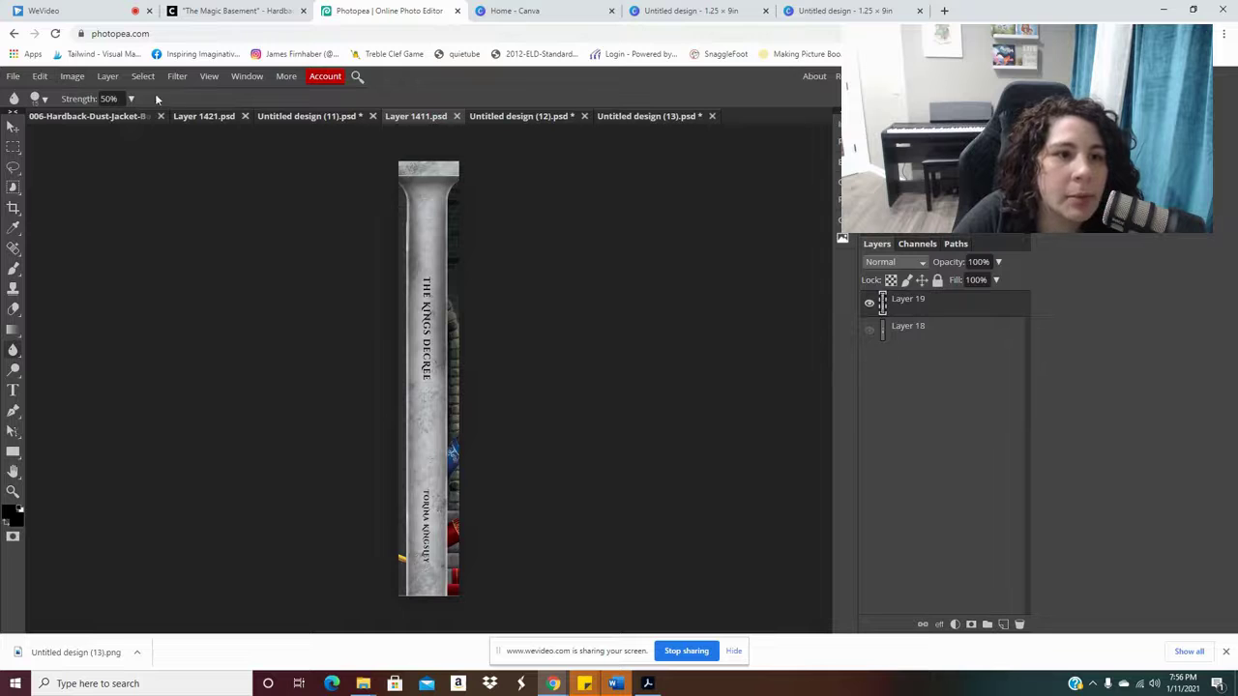
pyautogui.click(40, 77)
pyautogui.click(85, 374)
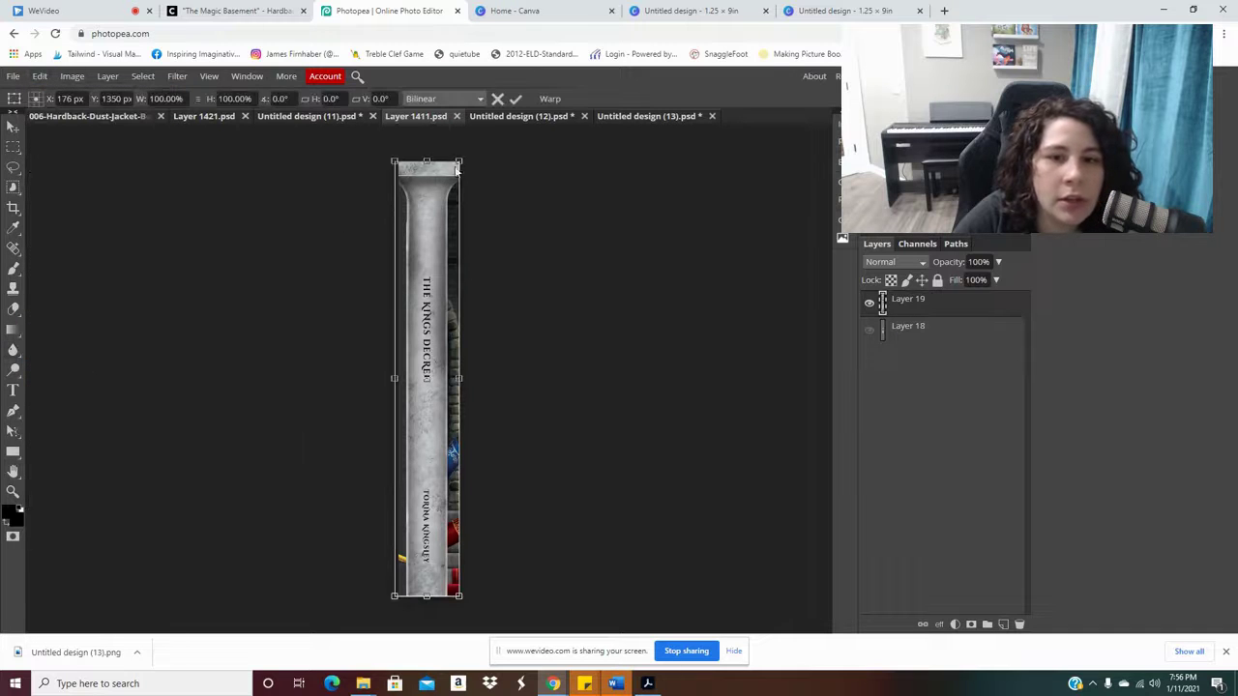
pyautogui.moveTo(426, 161); pyautogui.dragTo(426, 157)
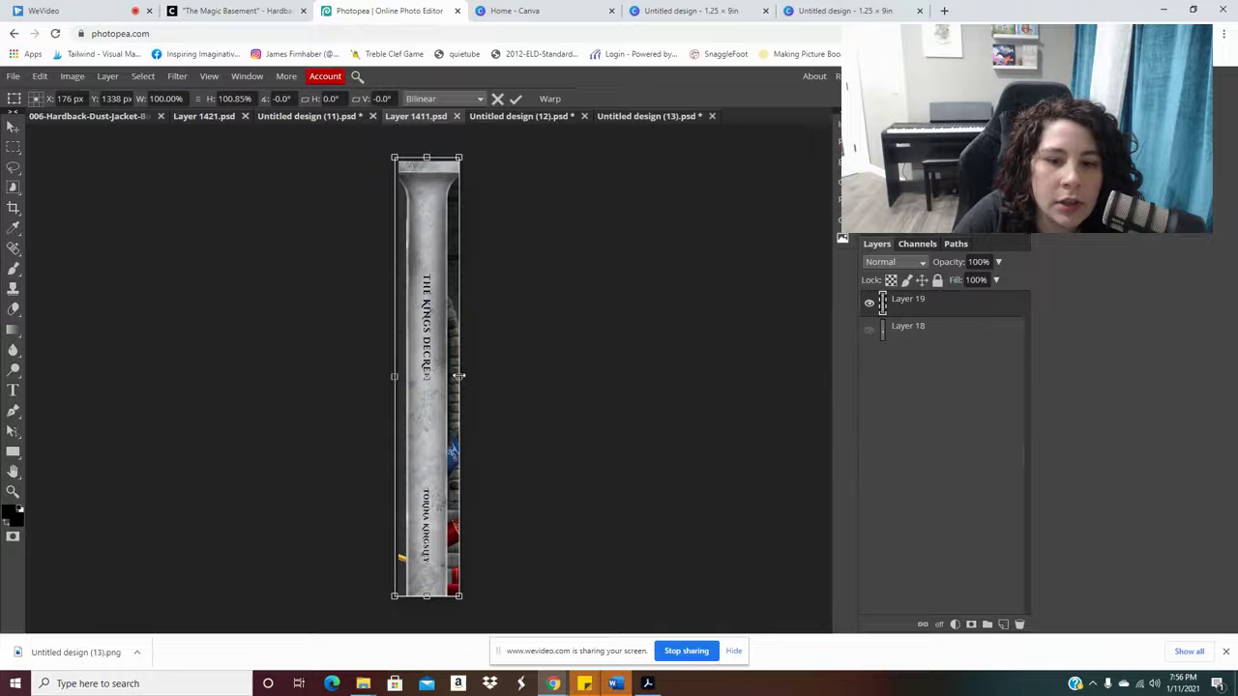
pyautogui.moveTo(458, 376); pyautogui.dragTo(474, 376)
pyautogui.moveTo(395, 376); pyautogui.dragTo(381, 376)
pyautogui.moveTo(473, 376); pyautogui.dragTo(477, 376)
pyautogui.click(14, 77)
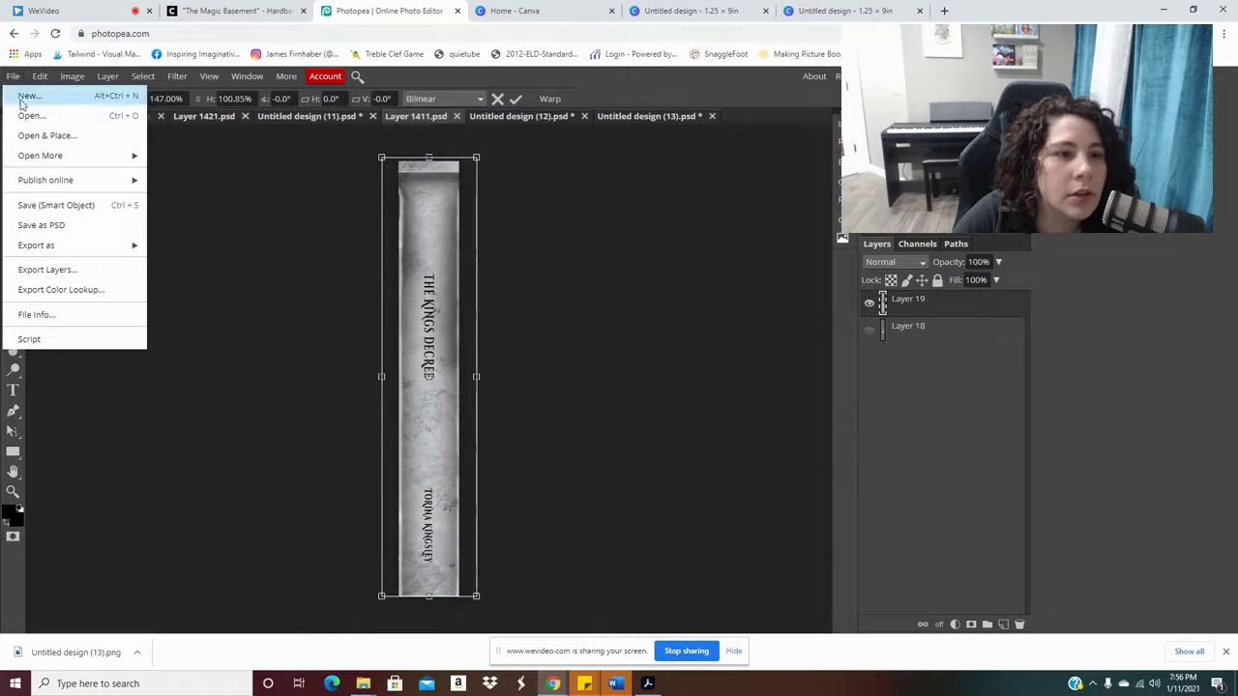
pyautogui.click(89, 206)
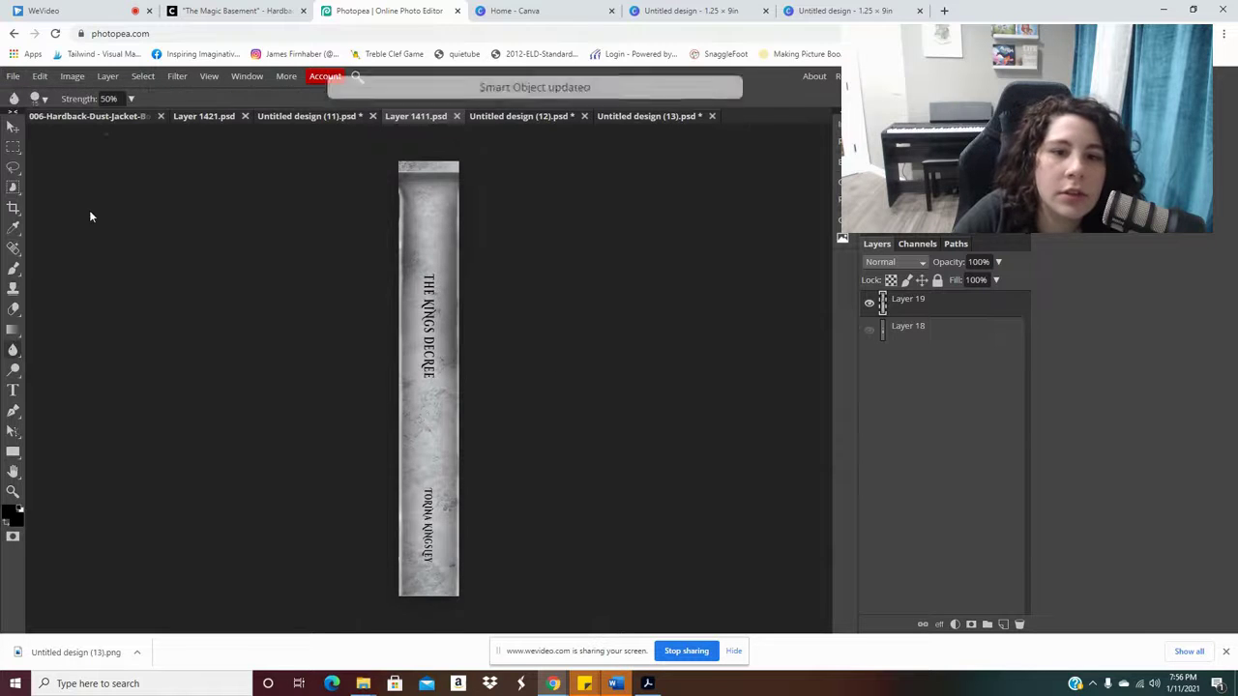
# Stretch the spine a bit taller at the top, save, and view the finished hardback mockup.
pyautogui.click(77, 116)
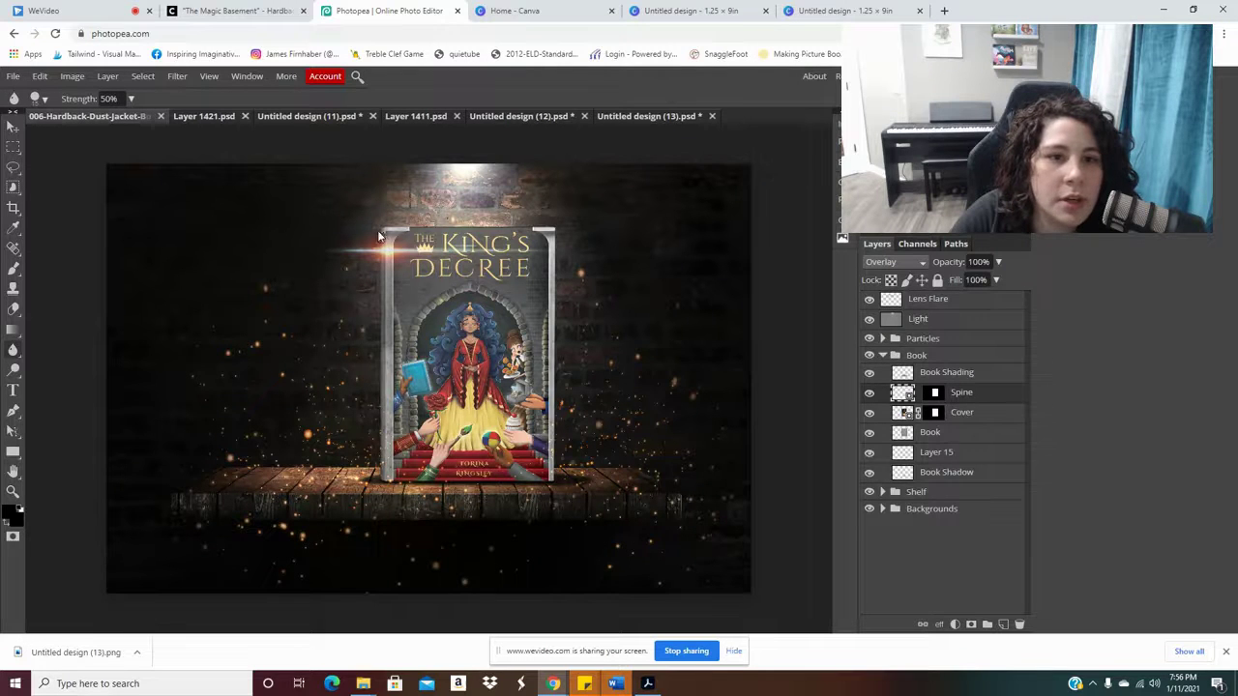
pyautogui.click(422, 117)
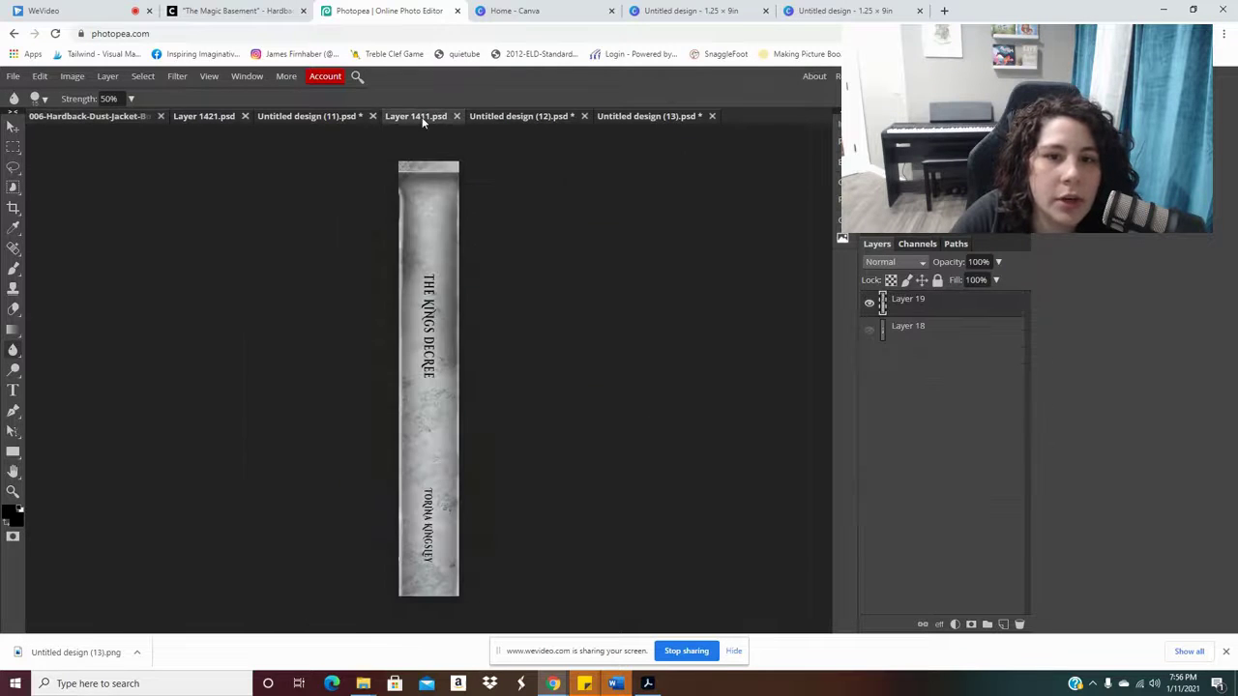
pyautogui.click(40, 76)
pyautogui.click(97, 373)
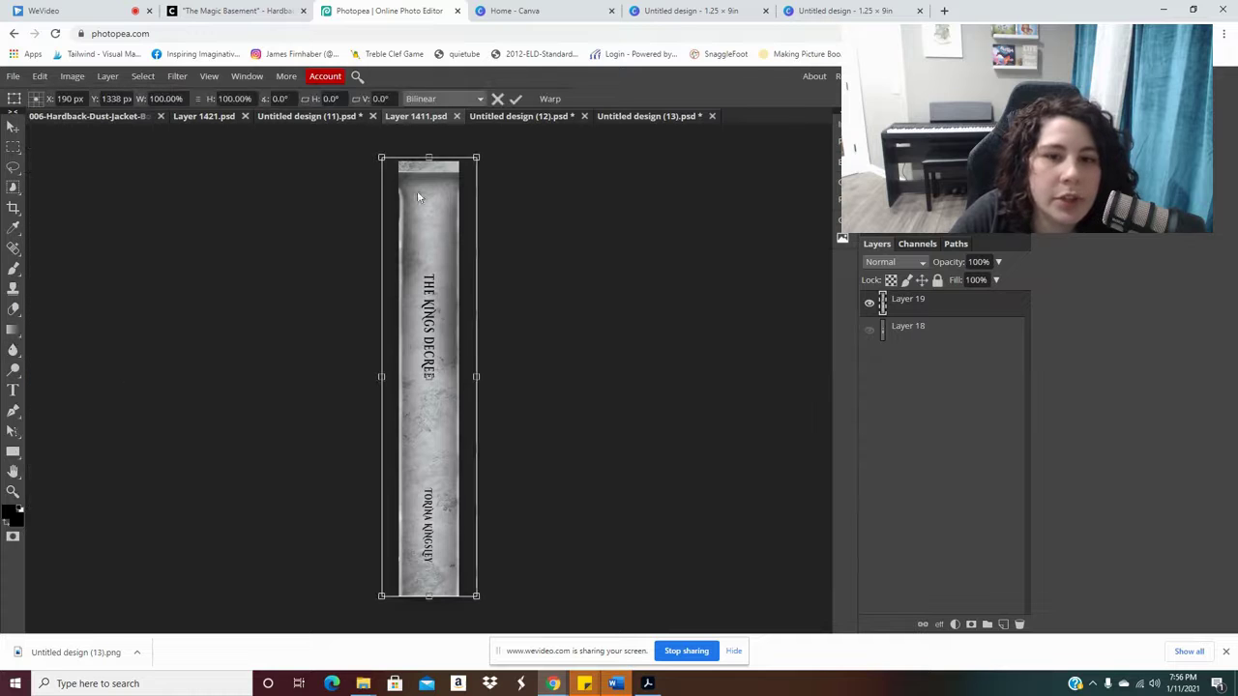
pyautogui.moveTo(429, 157); pyautogui.dragTo(429, 152)
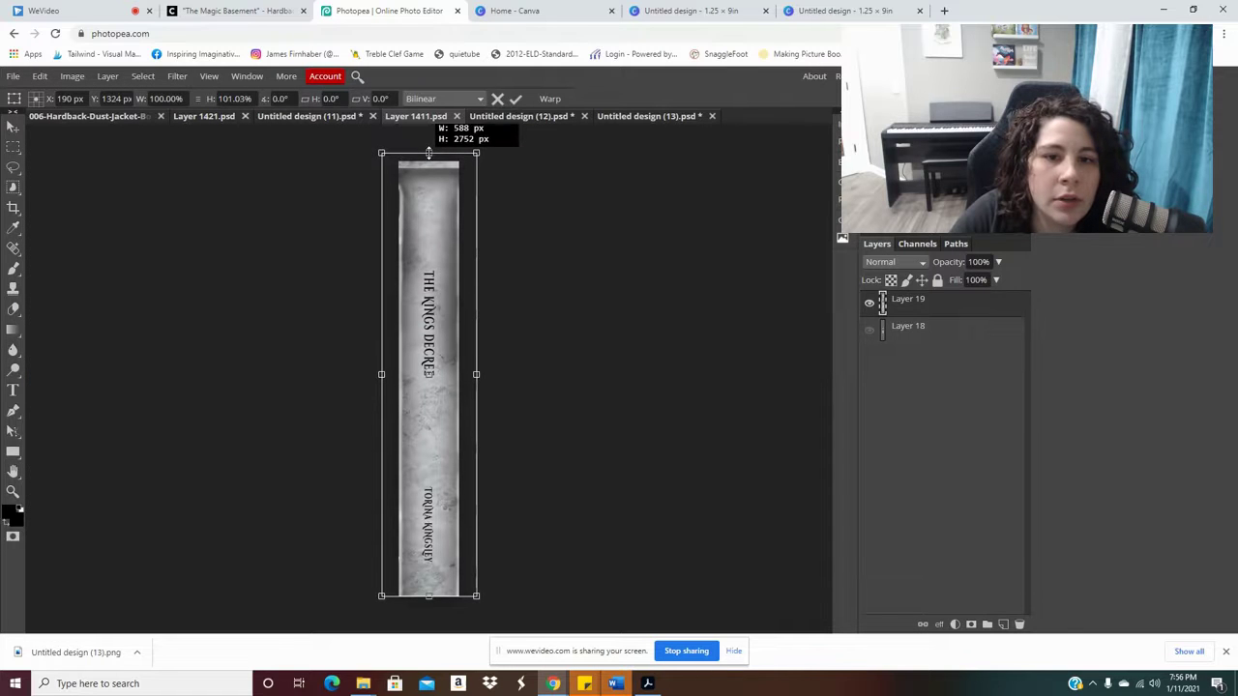
pyautogui.click(13, 76)
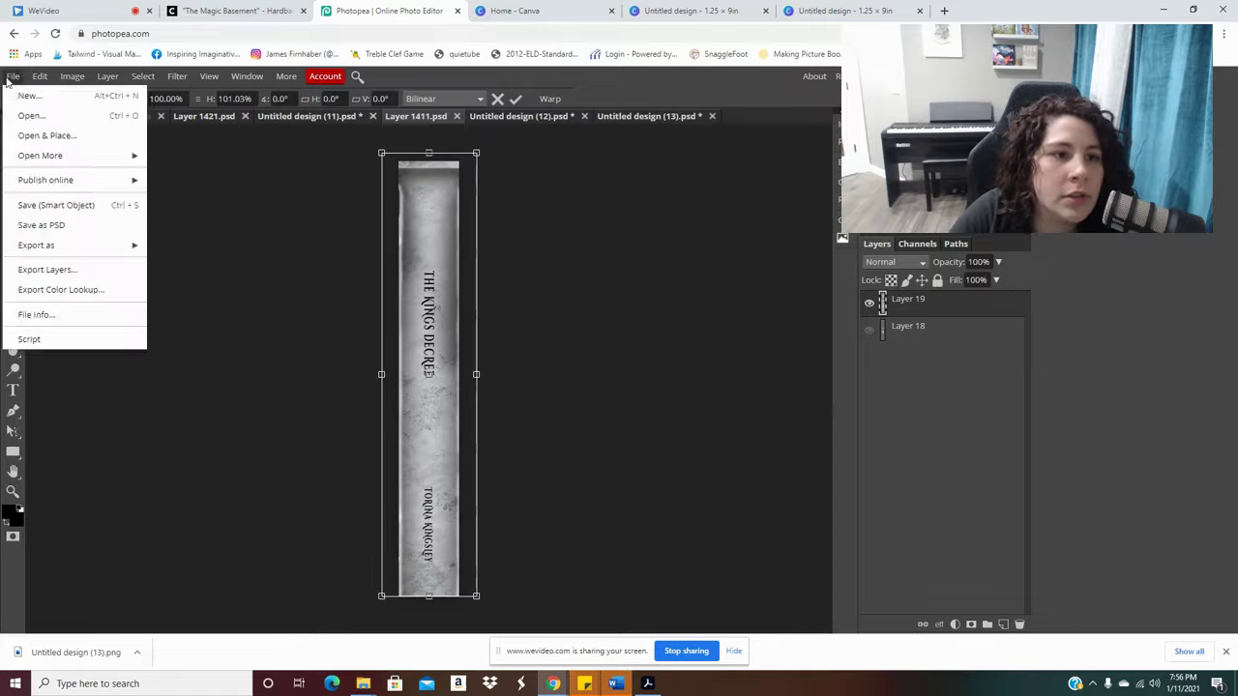
pyautogui.click(64, 202)
pyautogui.click(88, 117)
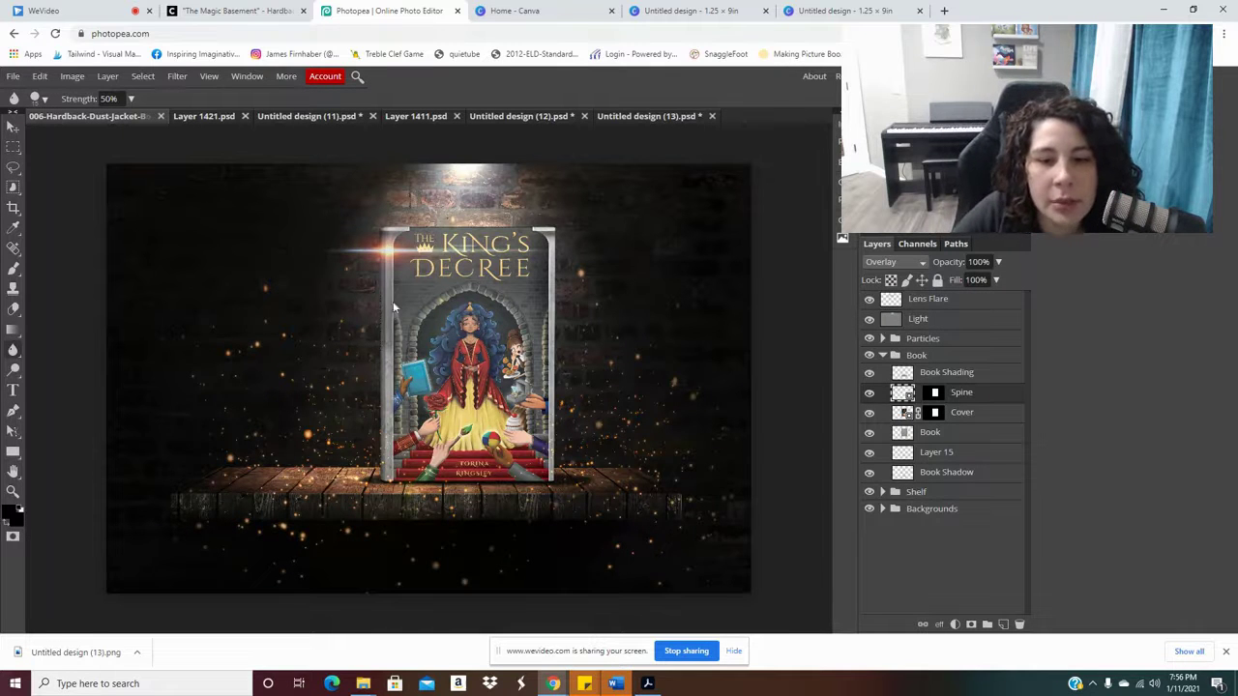
# Export the full bookshelf mockup scene as a PNG and close the downloaded preview.
pyautogui.click(12, 75)
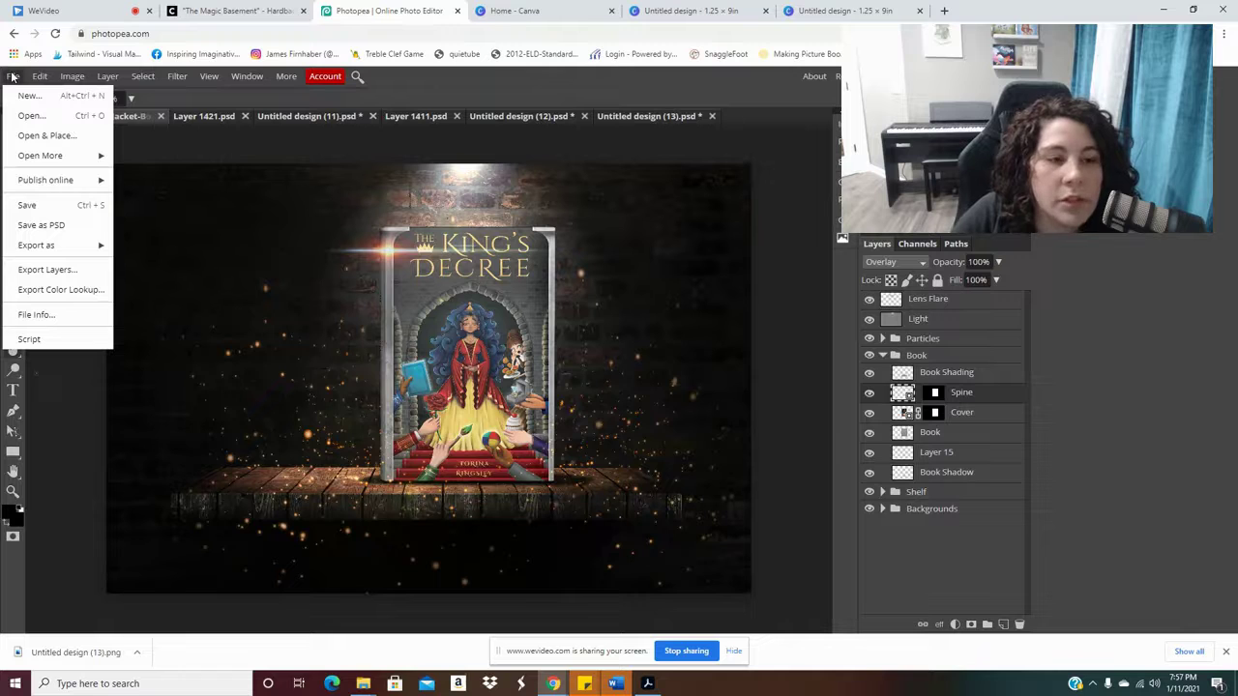
pyautogui.moveTo(76, 244)
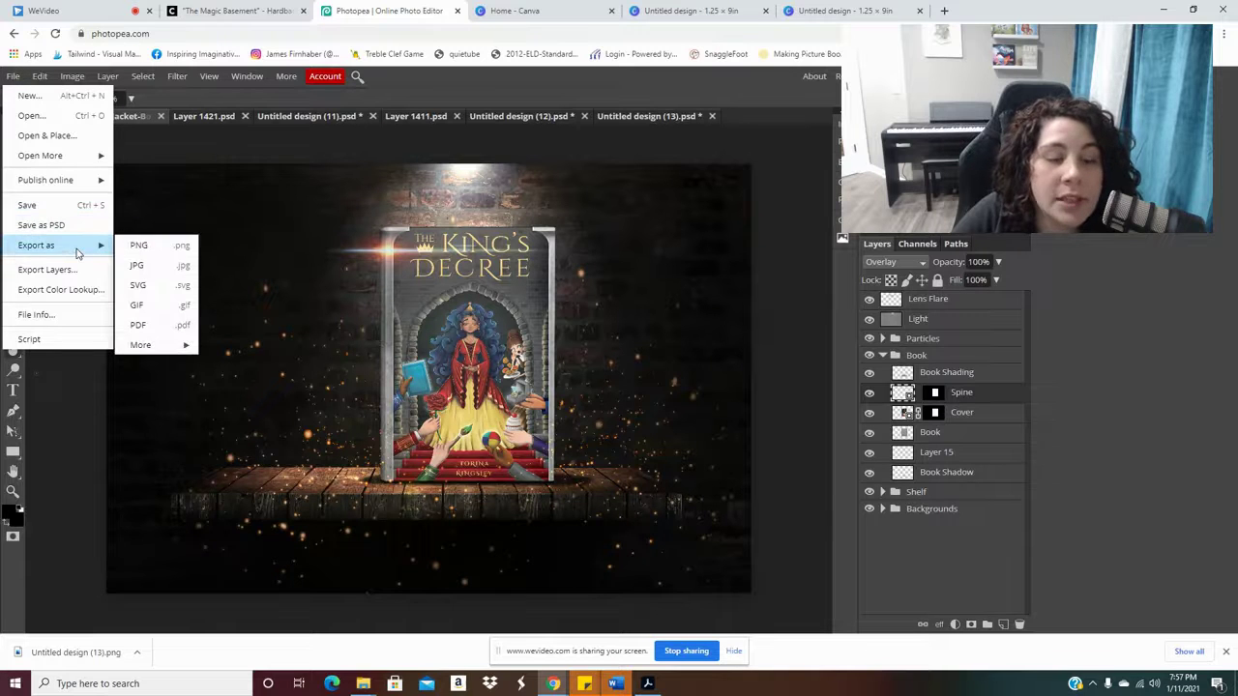
pyautogui.click(168, 250)
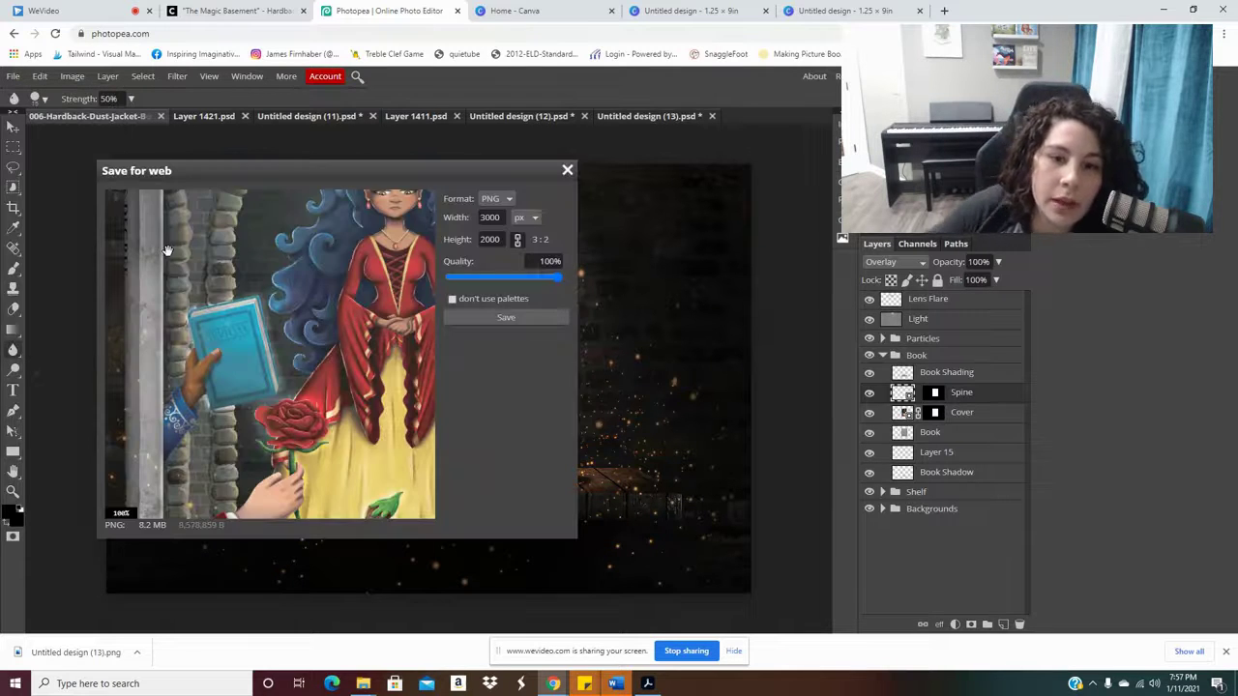
pyautogui.click(507, 317)
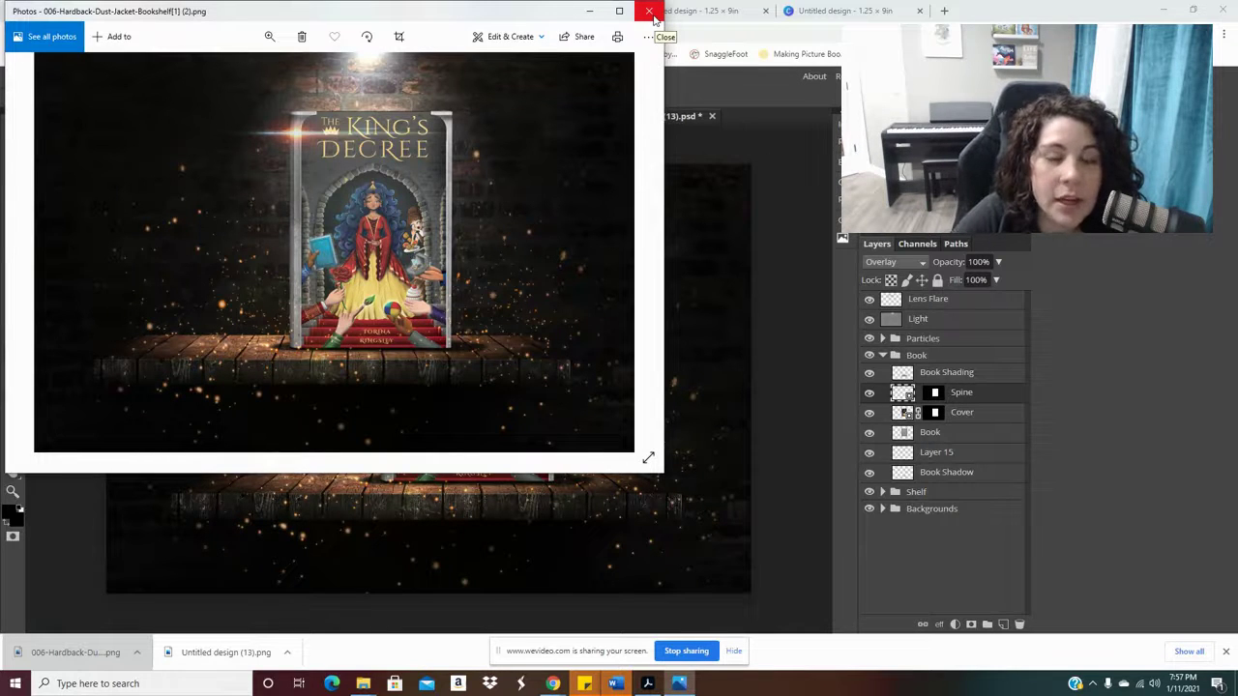
pyautogui.click(650, 12)
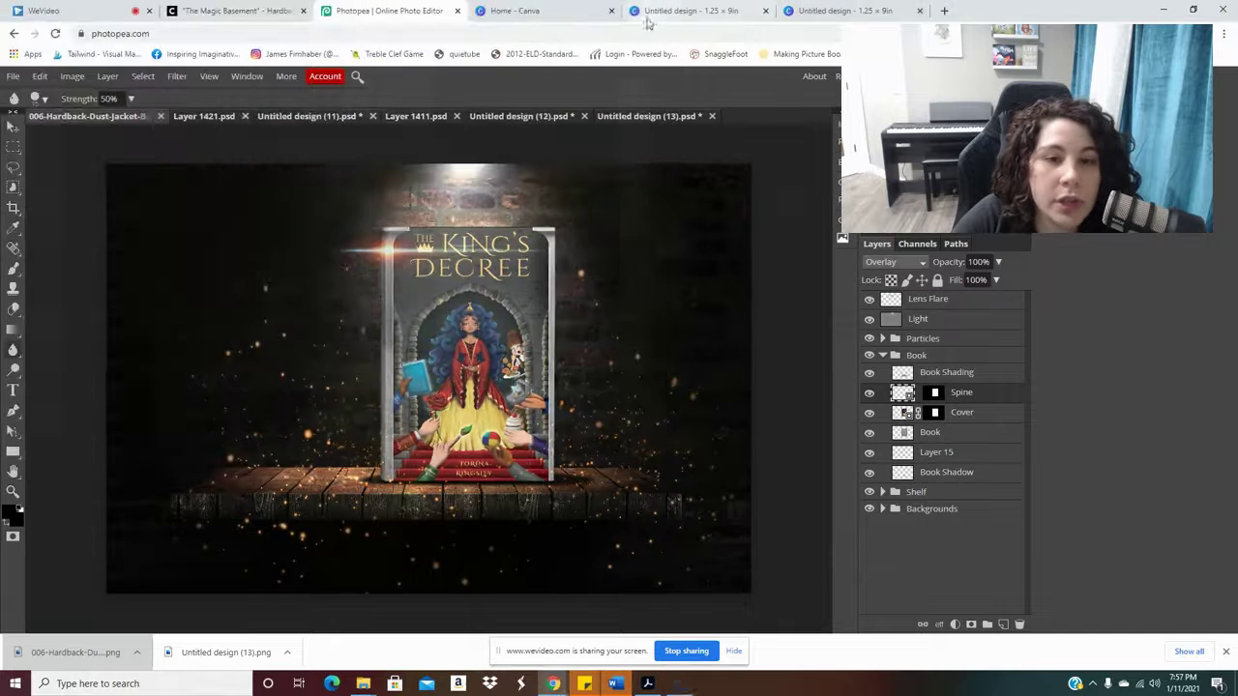
# Hide the Lens Flare, Light, Particles, Shelf and Backgrounds layers, leaving a transparent canvas.
pyautogui.click(868, 300)
pyautogui.click(868, 318)
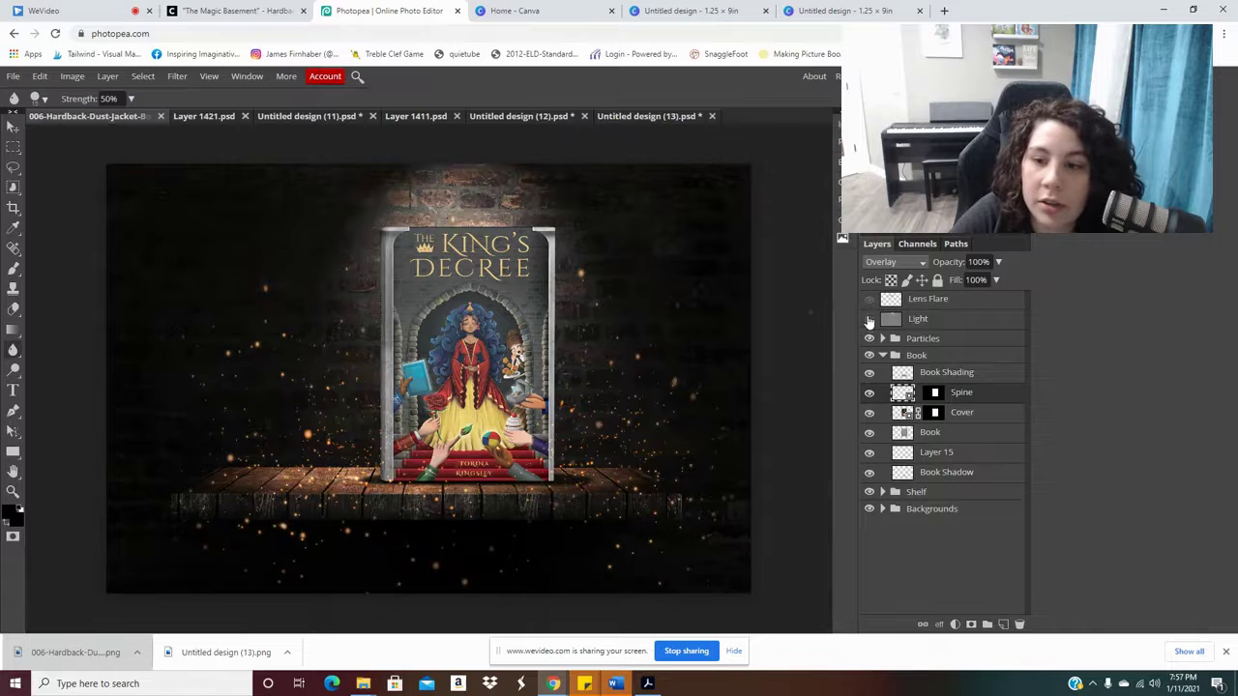
pyautogui.click(869, 339)
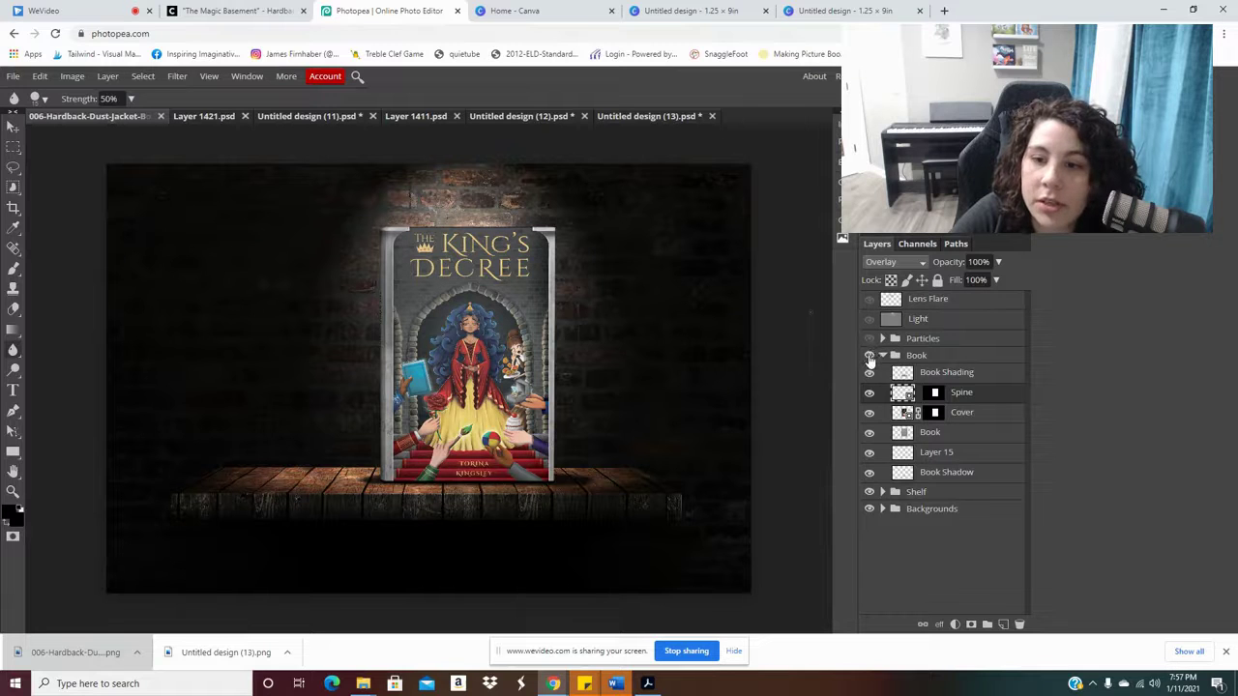
pyautogui.click(870, 492)
pyautogui.click(869, 509)
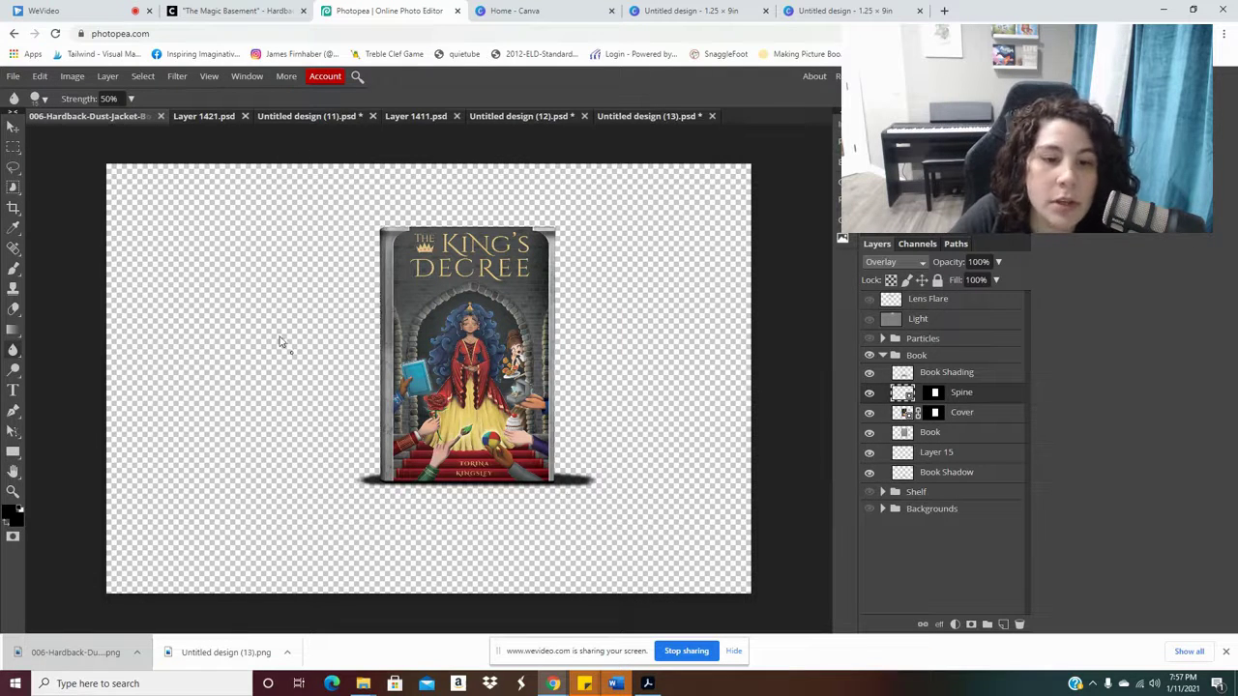
# Export the transparent book-and-shadow cutout as a PNG.
pyautogui.click(14, 76)
pyautogui.moveTo(51, 247)
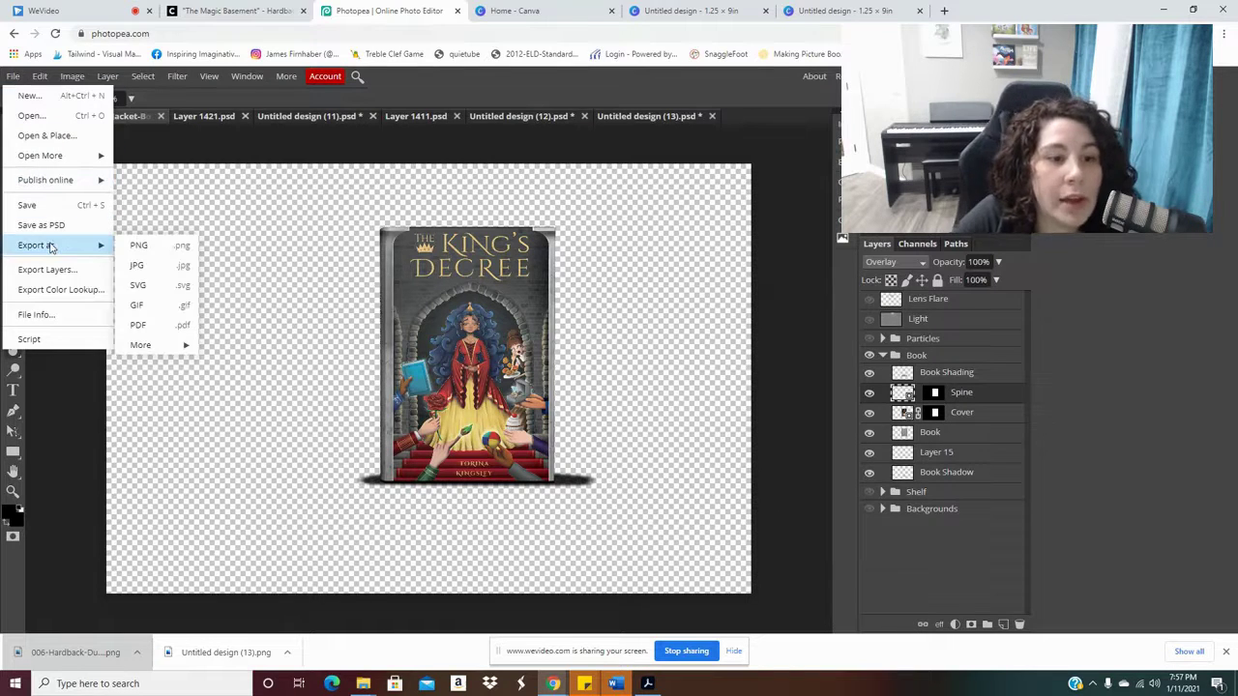
pyautogui.click(139, 248)
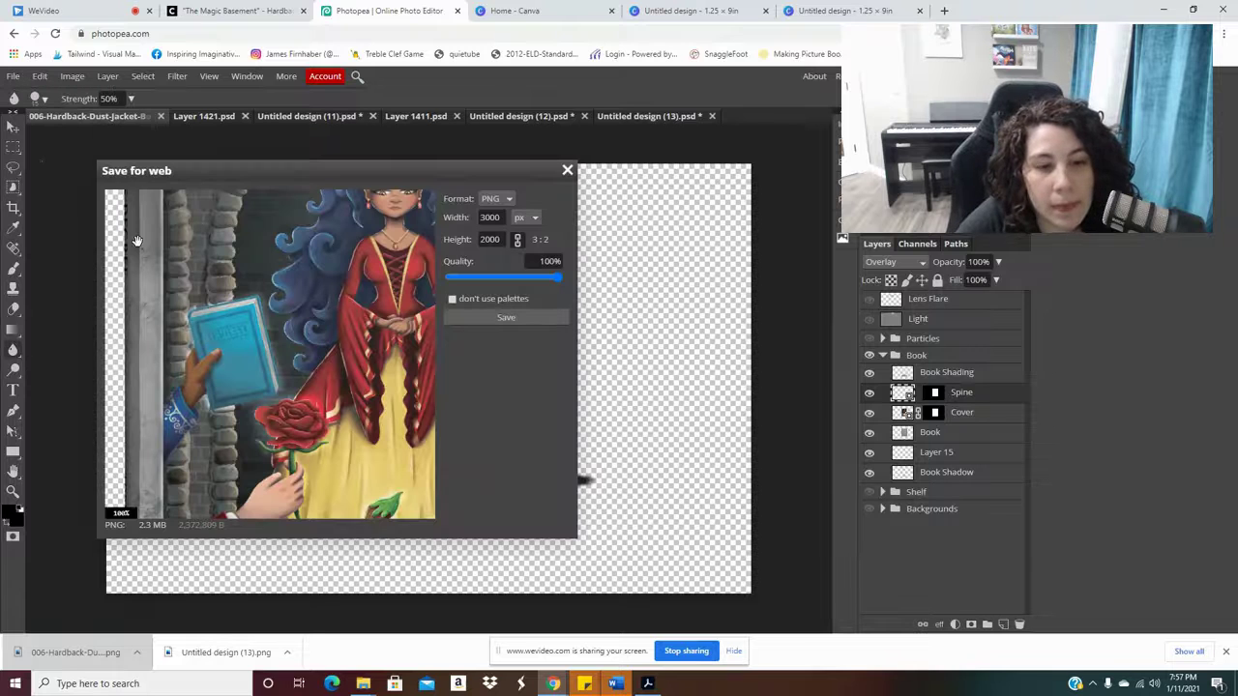
pyautogui.click(481, 322)
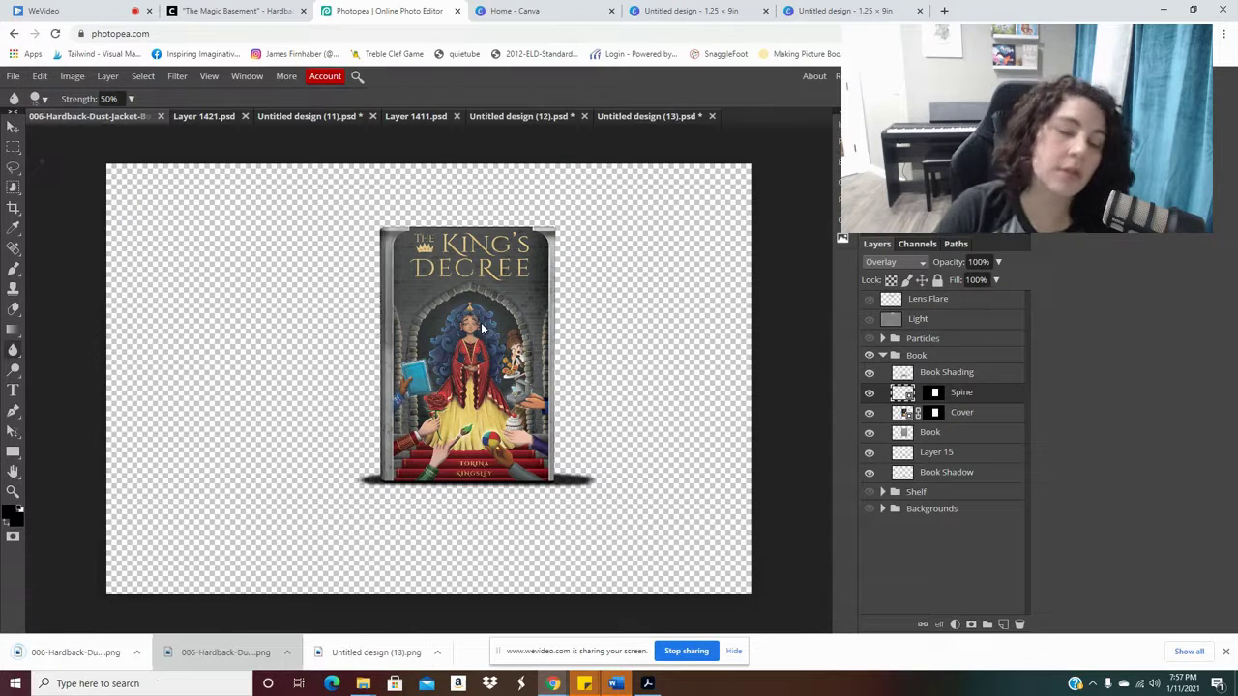
# Open the stacked-stones Untitled Design from Canva's Your designs carousel.
pyautogui.click(542, 8)
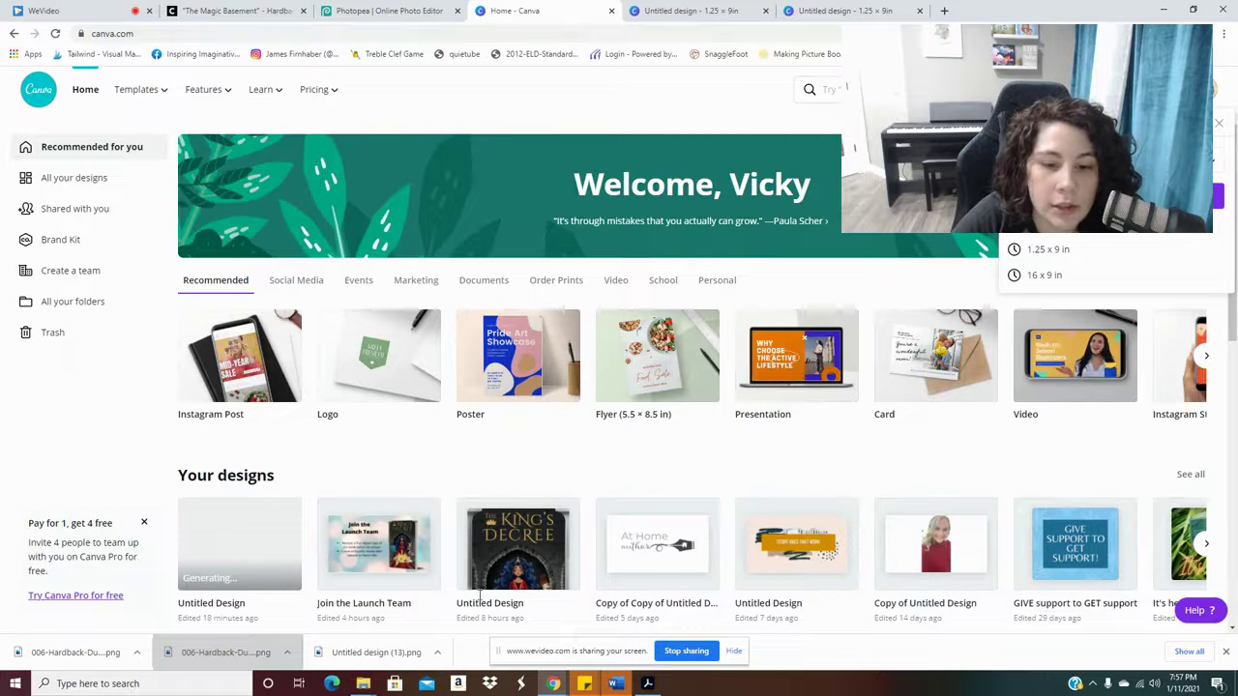
pyautogui.click(1206, 544)
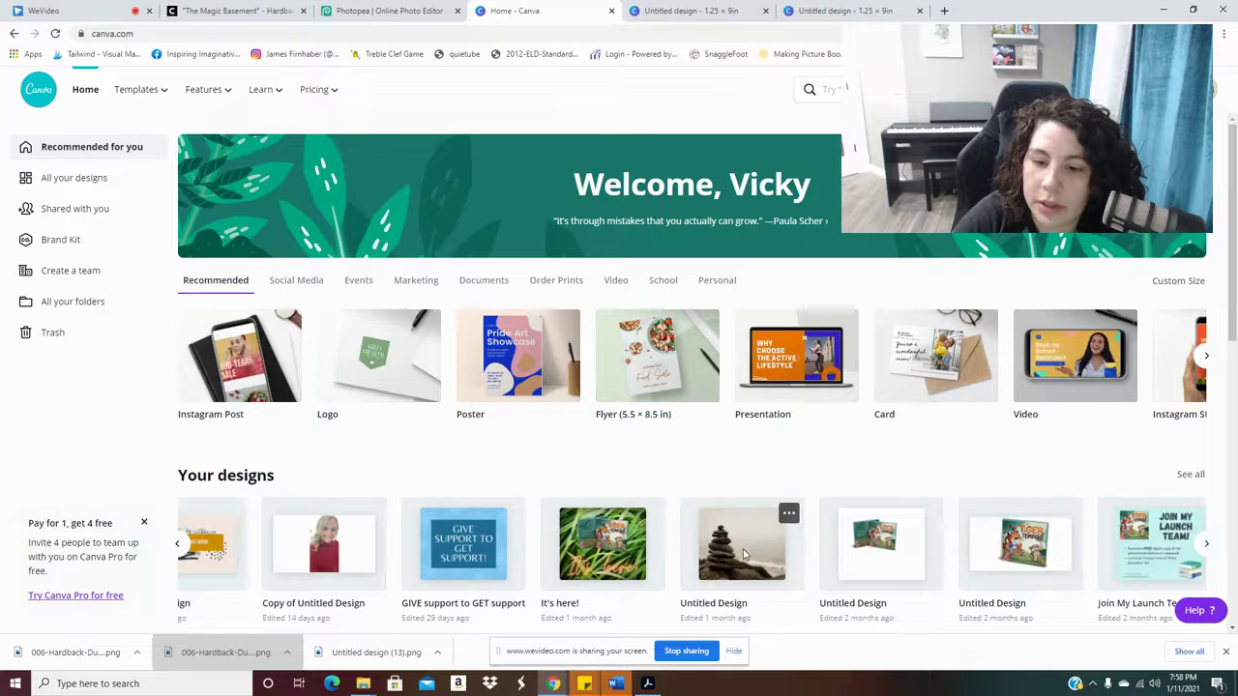
pyautogui.click(791, 563)
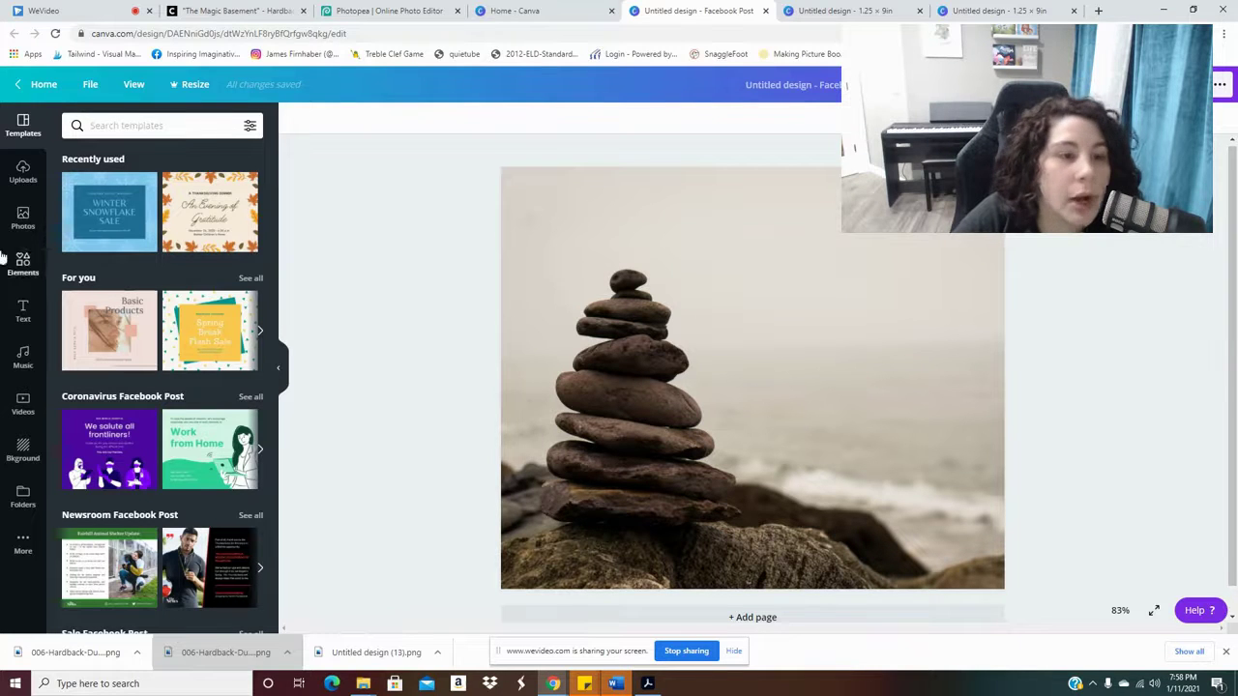
# Upload the exported hardback cutout PNG from the Downloads folder into the design.
pyautogui.click(23, 174)
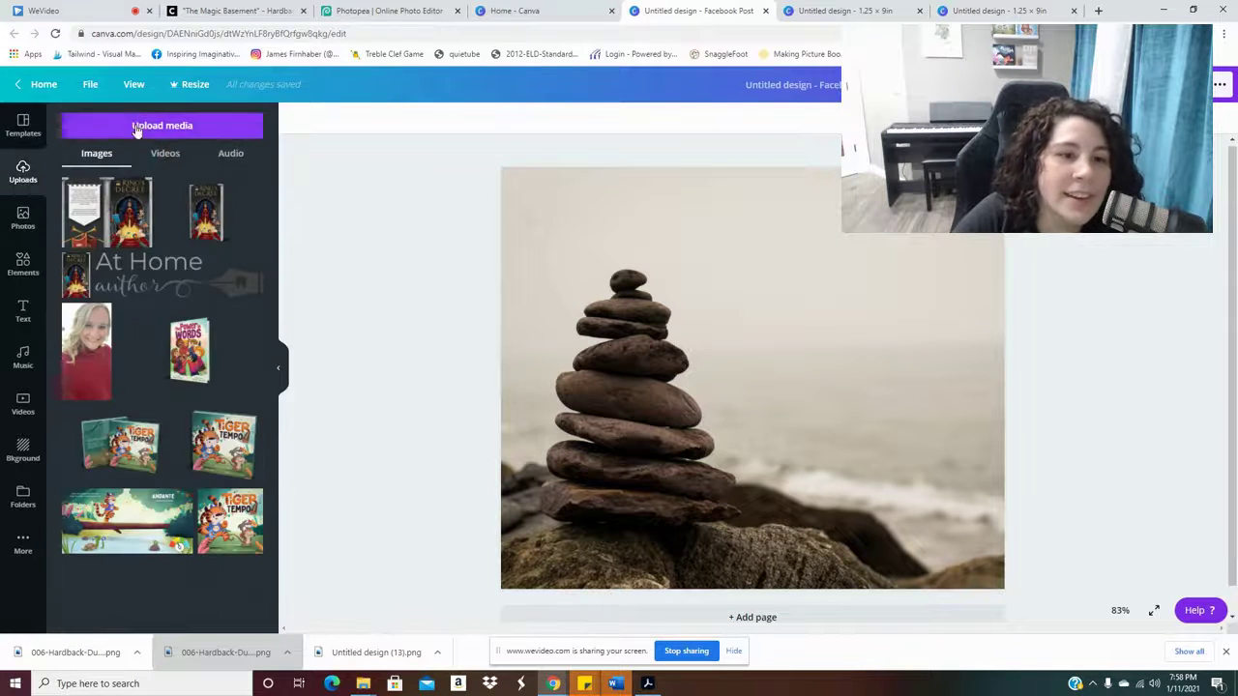
pyautogui.click(136, 124)
pyautogui.click(85, 203)
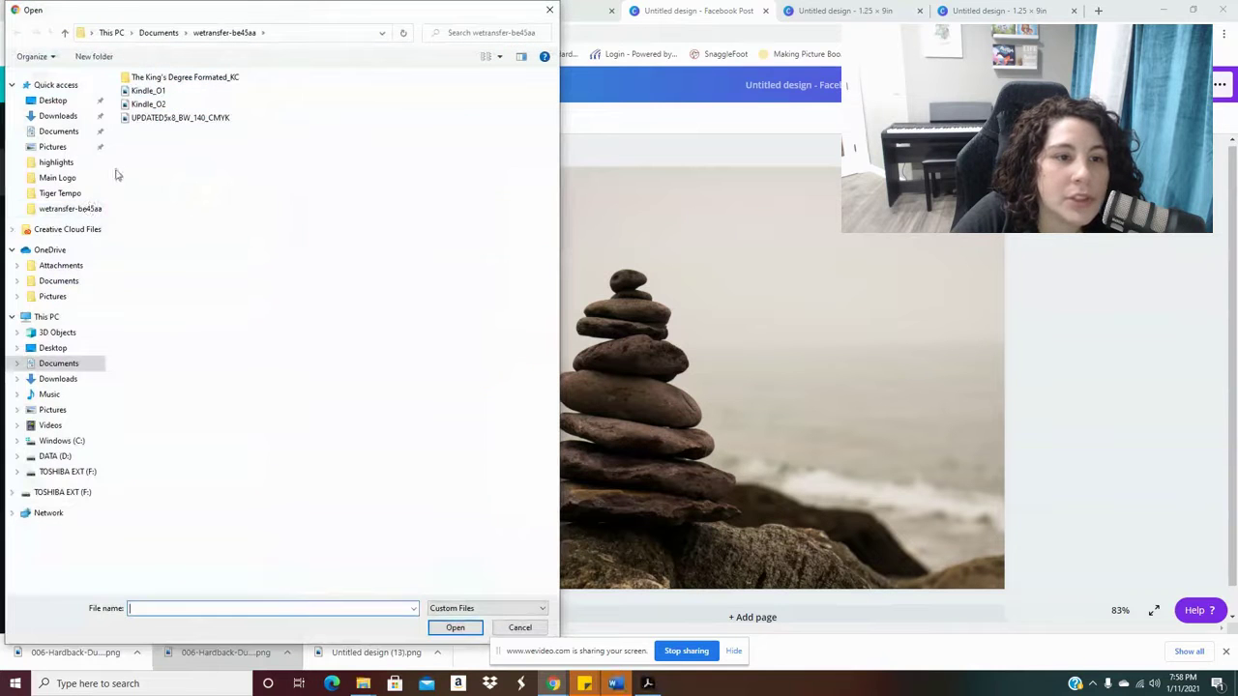
pyautogui.click(75, 377)
pyautogui.doubleClick(153, 145)
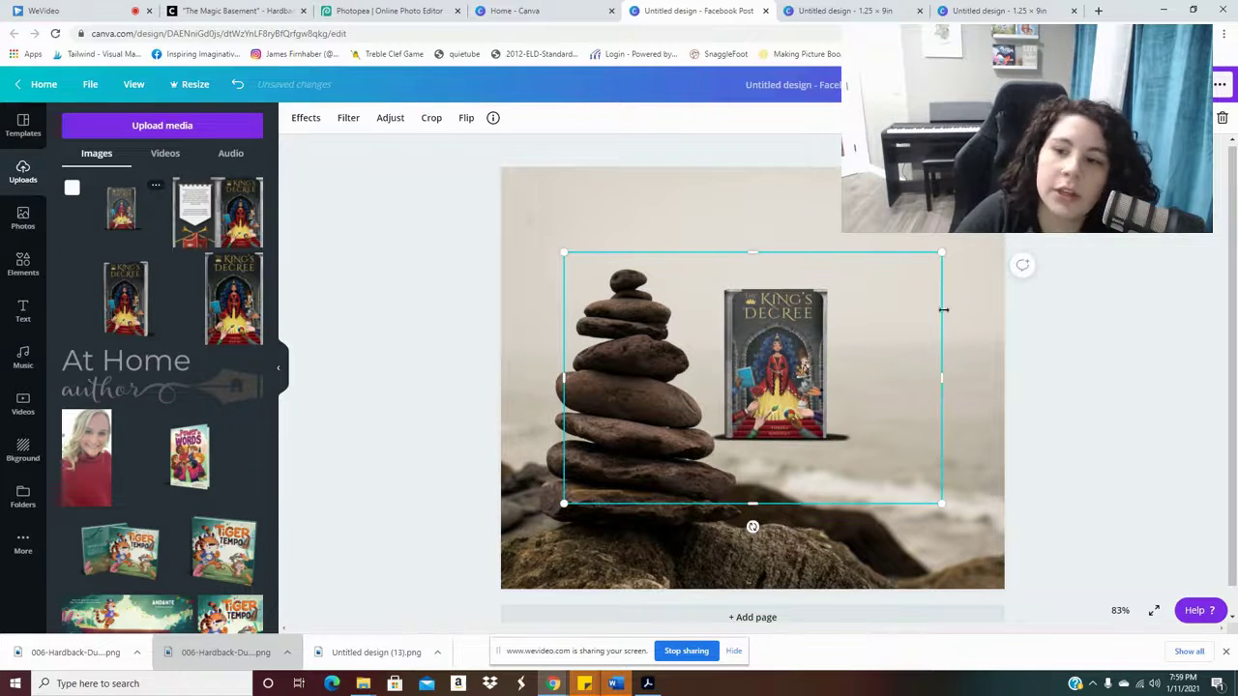
# Enlarge the King's Decree book, tilt it about 2 degrees, and move it to the right.
pyautogui.moveTo(938, 256); pyautogui.dragTo(1063, 171)
pyautogui.moveTo(822, 336); pyautogui.dragTo(787, 430)
pyautogui.moveTo(1037, 260); pyautogui.dragTo(1119, 203)
pyautogui.moveTo(1144, 400); pyautogui.dragTo(1180, 401)
pyautogui.moveTo(530, 207); pyautogui.dragTo(378, 162)
pyautogui.moveTo(748, 348); pyautogui.dragTo(812, 332)
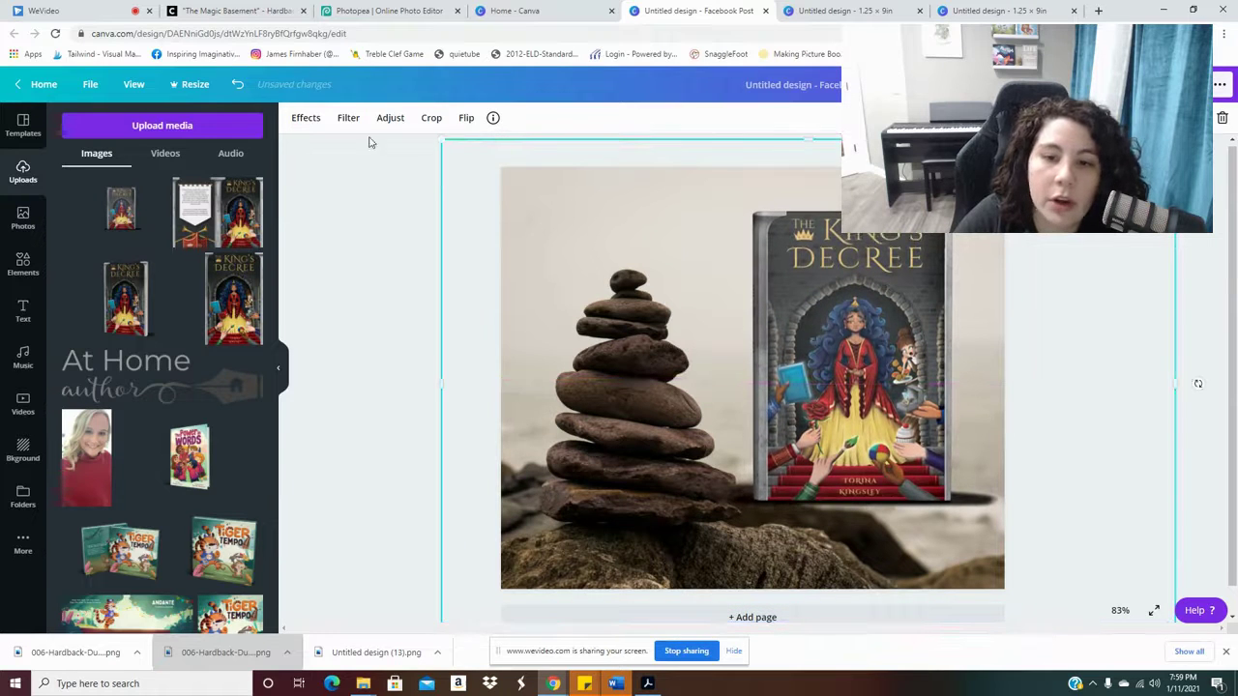
# Delete the stones photo and add the castle-in-the-clouds stock photo to the page.
pyautogui.press('Delete')
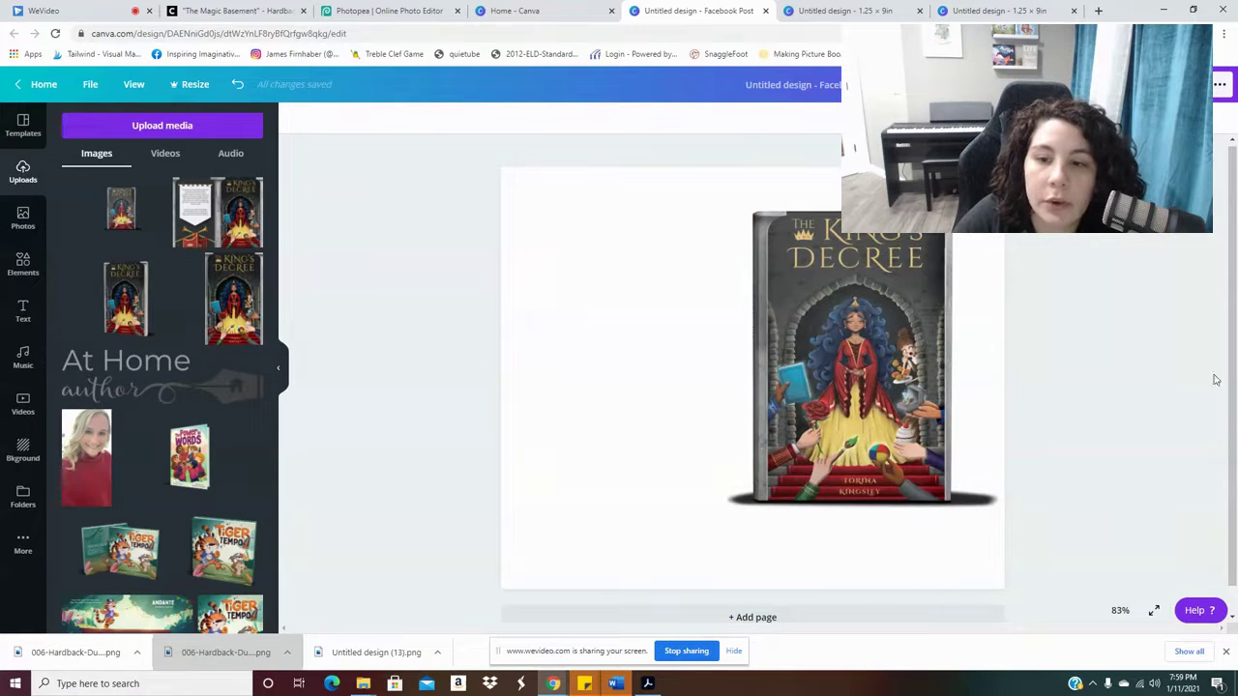
pyautogui.click(609, 353)
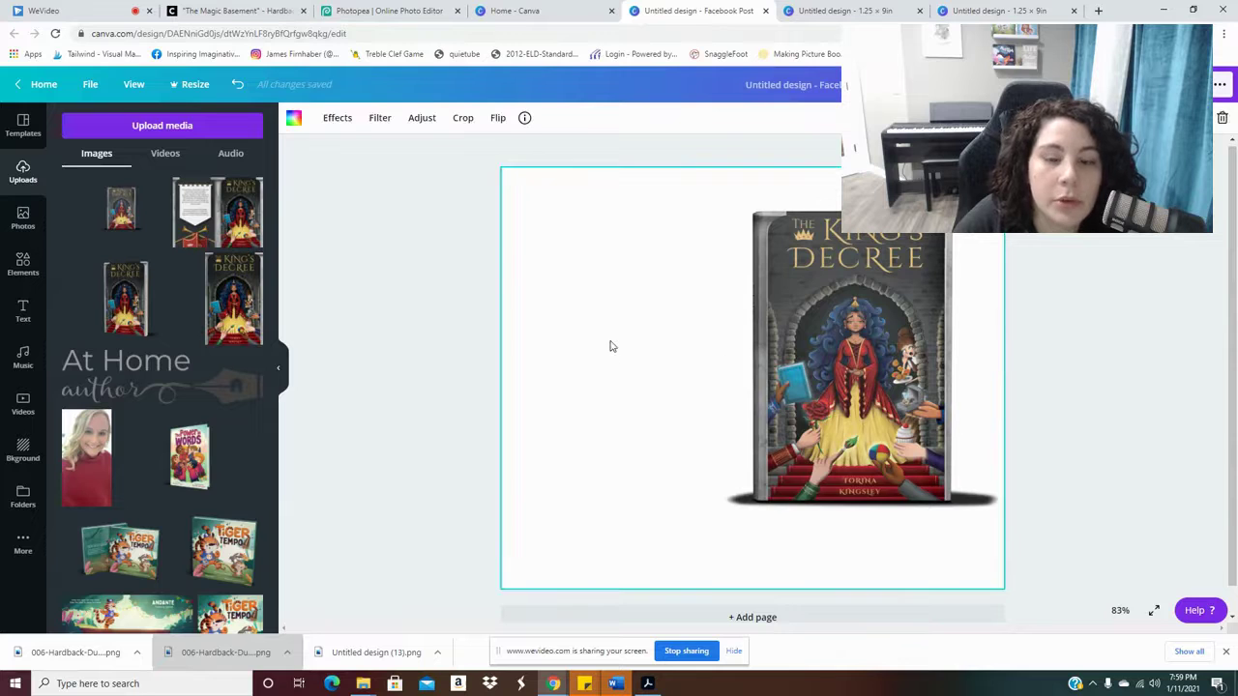
pyautogui.click(24, 221)
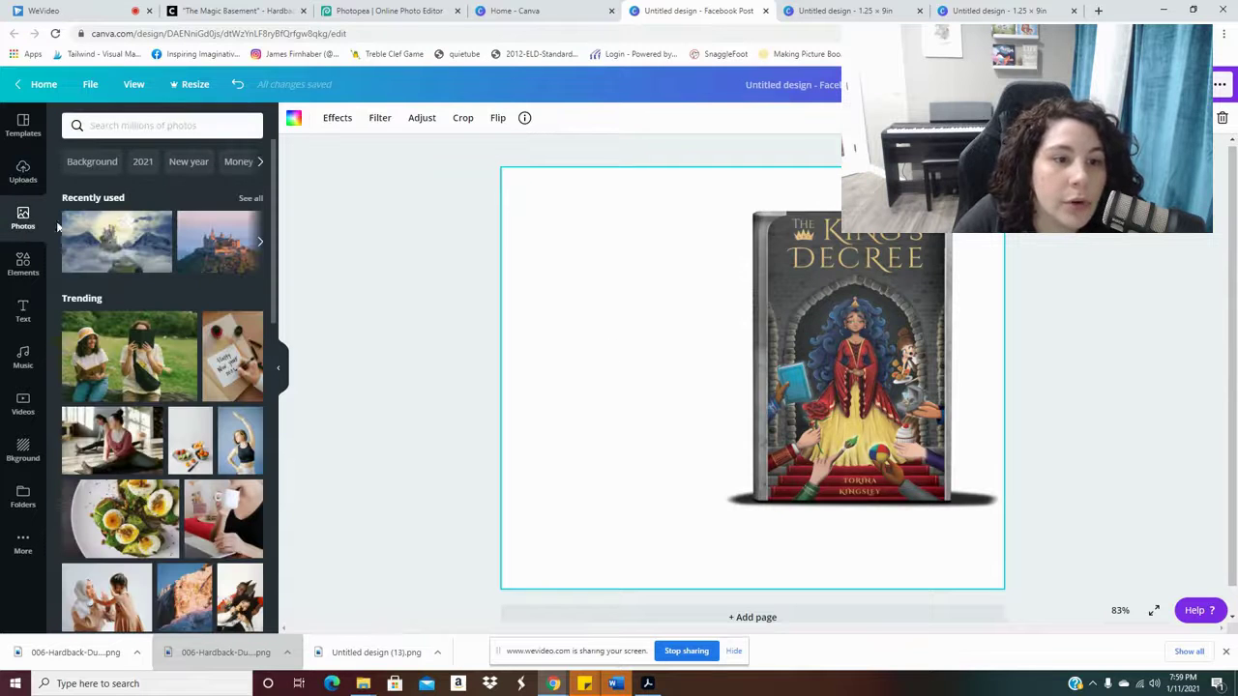
pyautogui.click(126, 246)
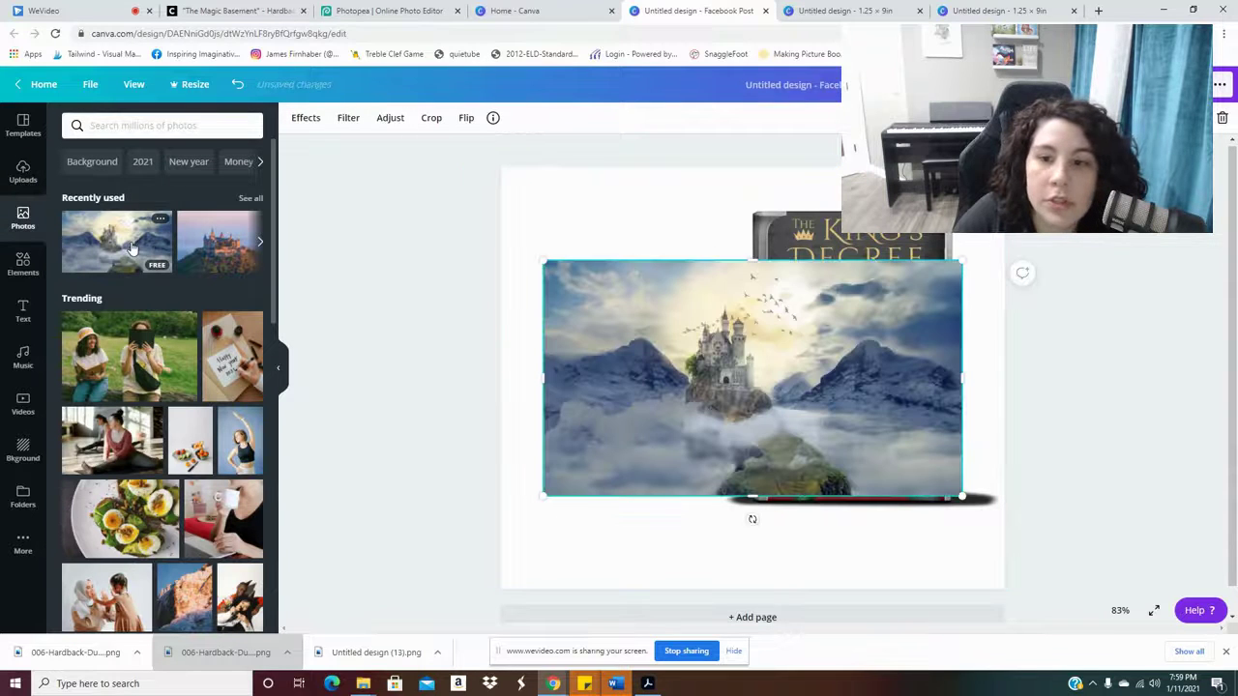
pyautogui.doubleClick(624, 355)
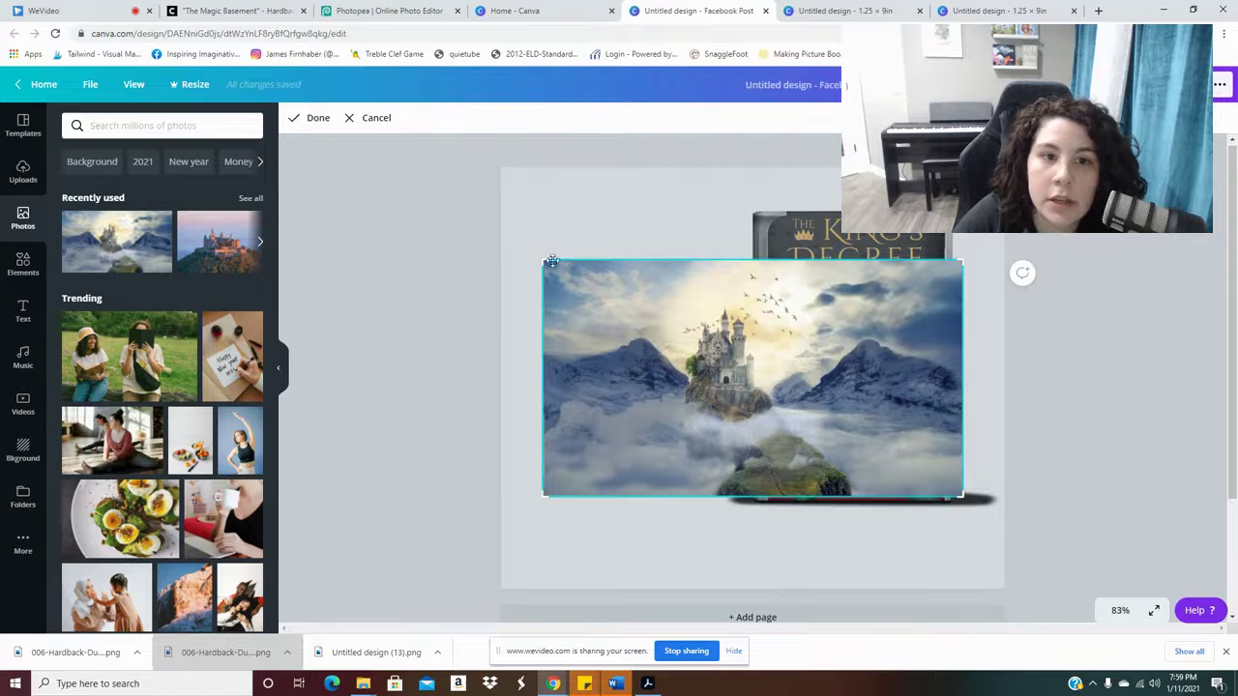
pyautogui.click(359, 117)
# Set the castle photo as the page background, re-detaching and reapplying it once.
pyautogui.rightClick(662, 331)
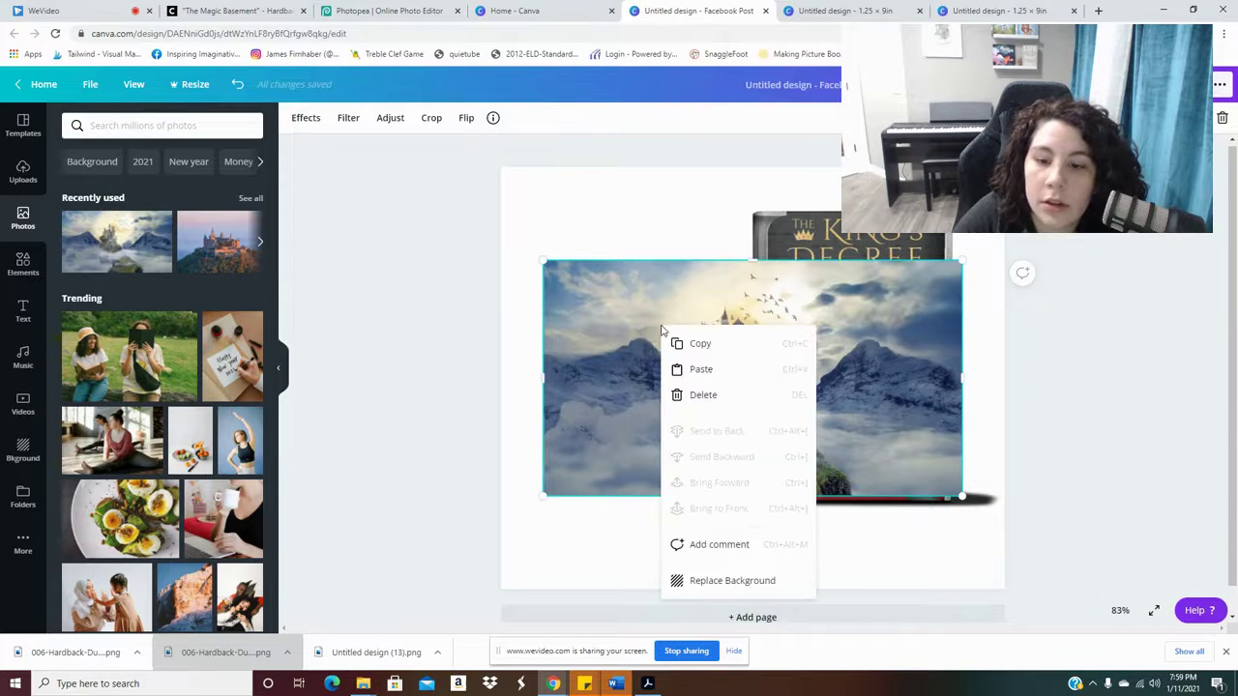
pyautogui.click(743, 581)
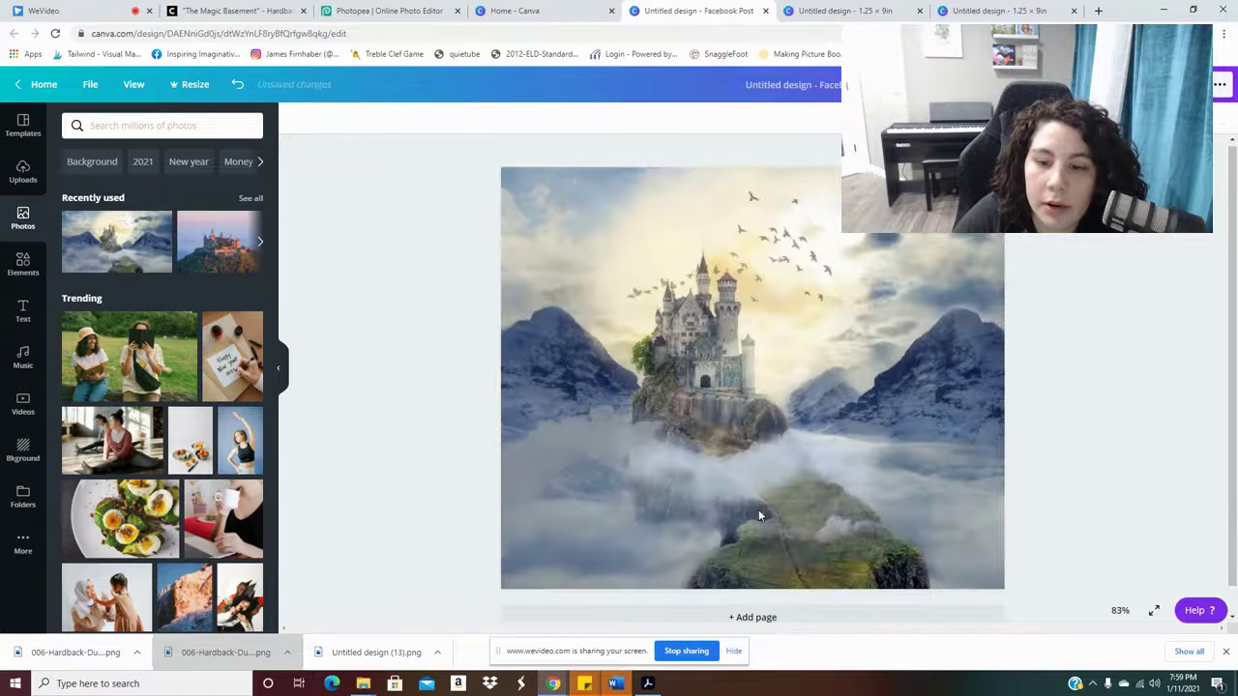
pyautogui.rightClick(703, 401)
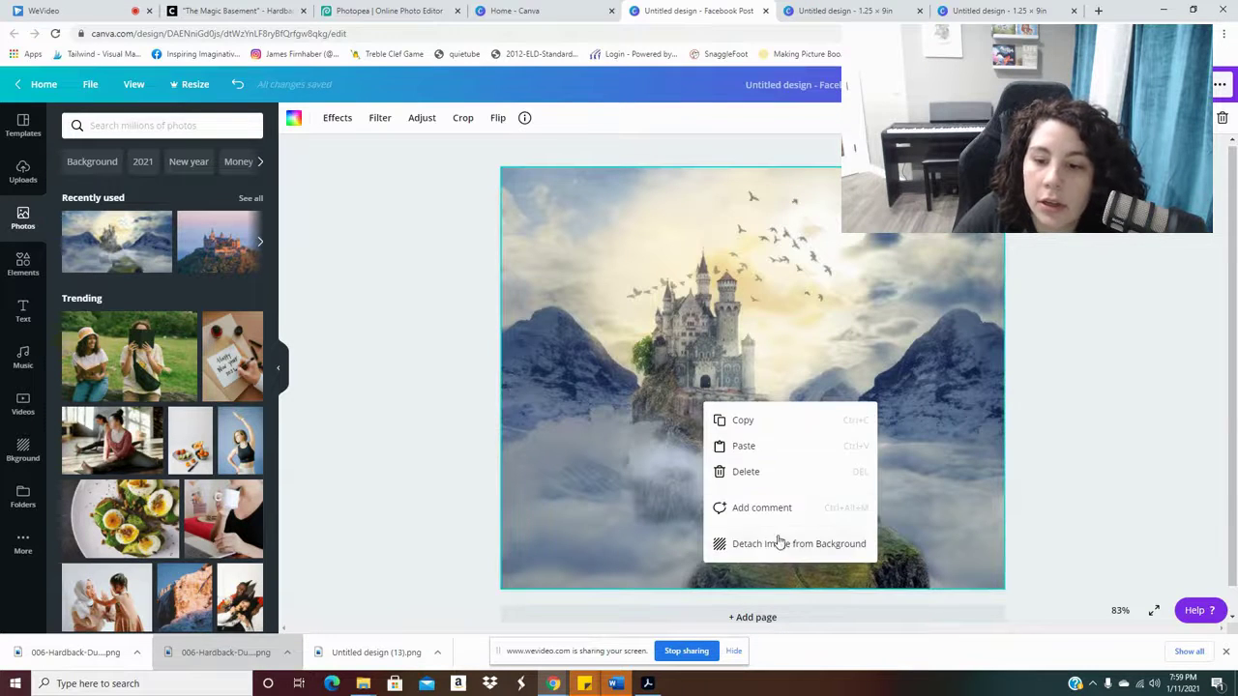
pyautogui.click(780, 543)
pyautogui.moveTo(862, 397); pyautogui.dragTo(659, 436)
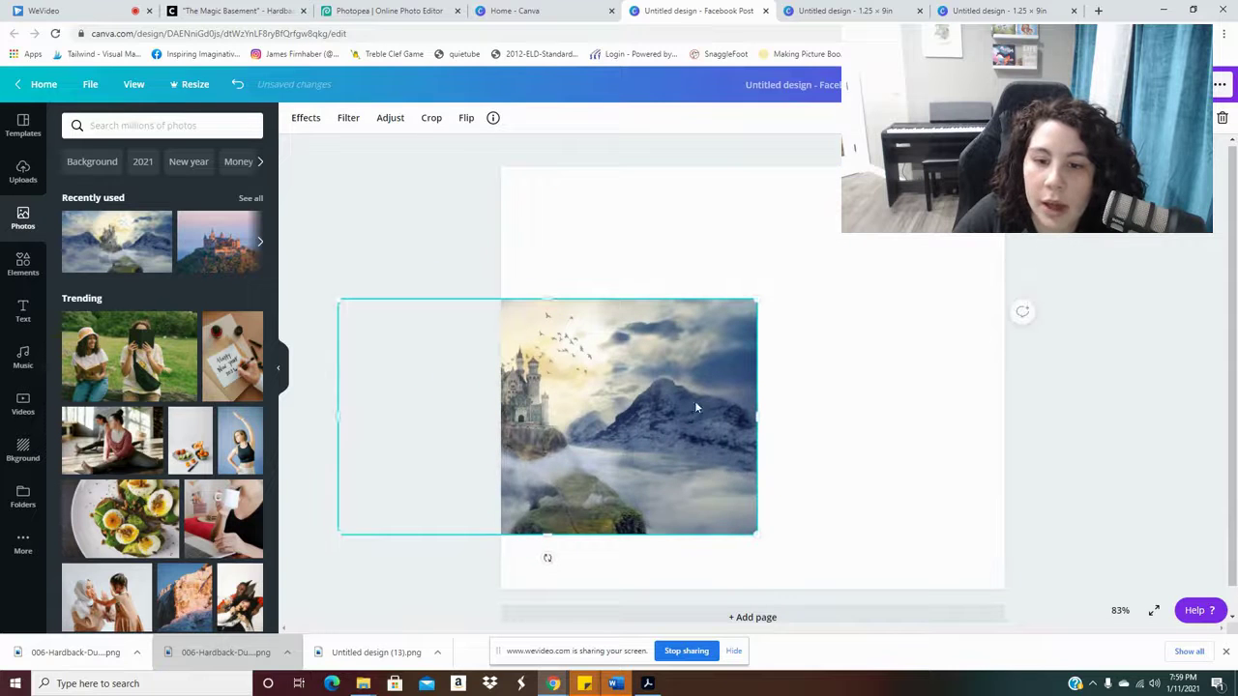
pyautogui.moveTo(740, 392); pyautogui.dragTo(799, 388)
pyautogui.rightClick(799, 388)
pyautogui.click(874, 610)
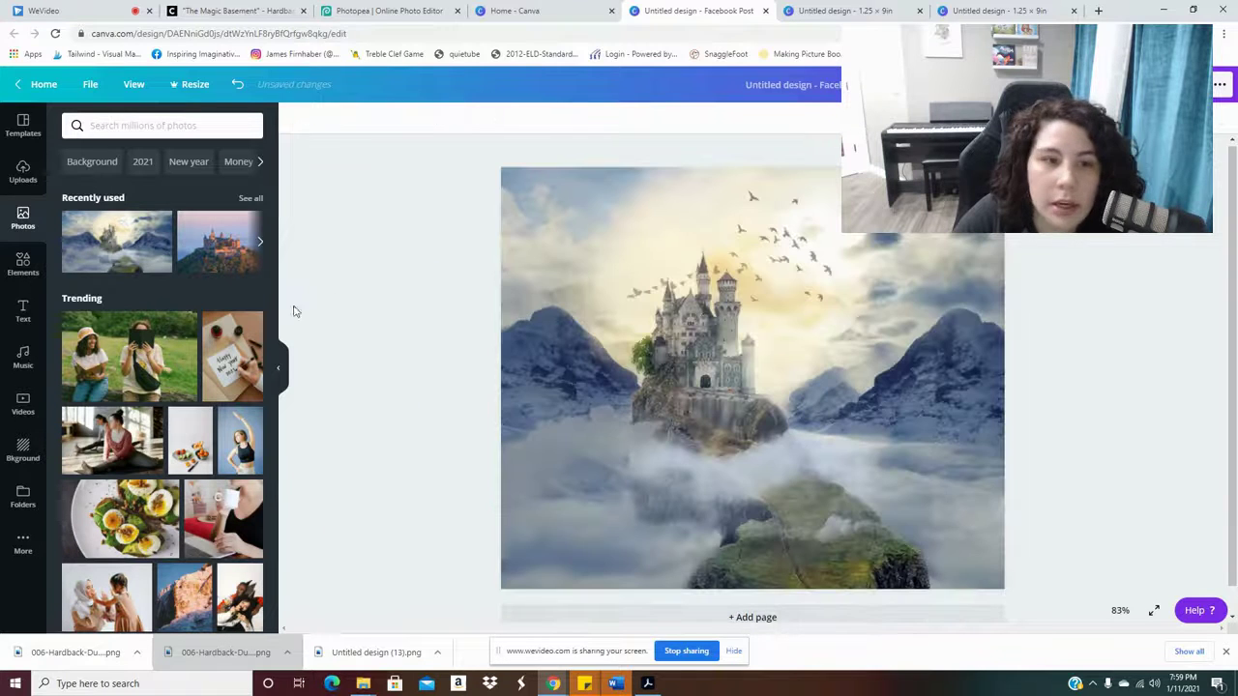
# Place the King's Decree cutout on the page, enlarge it, and position it lower right.
pyautogui.click(23, 172)
pyautogui.moveTo(97, 215); pyautogui.dragTo(702, 379)
pyautogui.moveTo(646, 343); pyautogui.dragTo(425, 266)
pyautogui.moveTo(764, 387); pyautogui.dragTo(892, 443)
pyautogui.moveTo(551, 282); pyautogui.dragTo(526, 262)
pyautogui.click(403, 324)
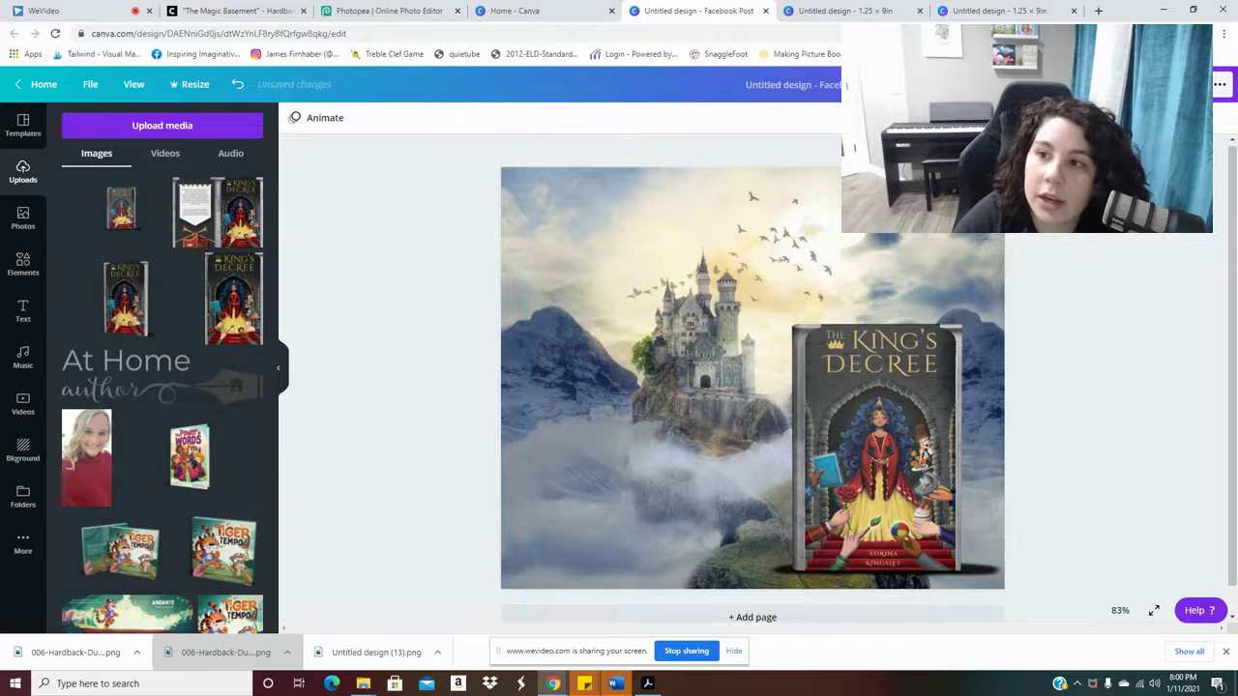